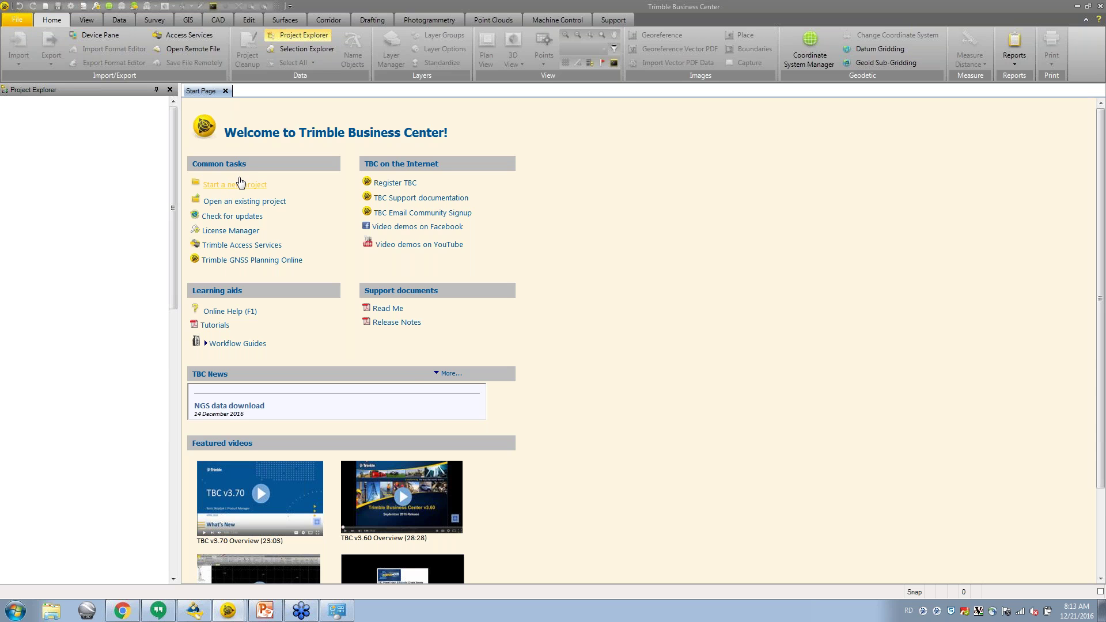
# Start a new project based on the Metric template.
pyautogui.click(243, 185)
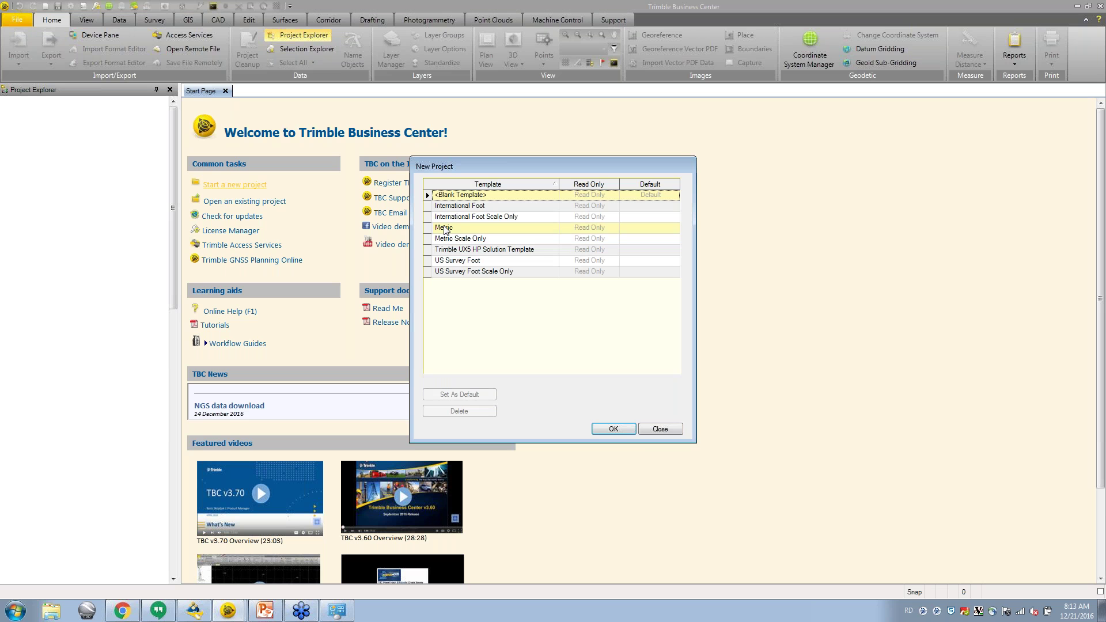
pyautogui.click(444, 228)
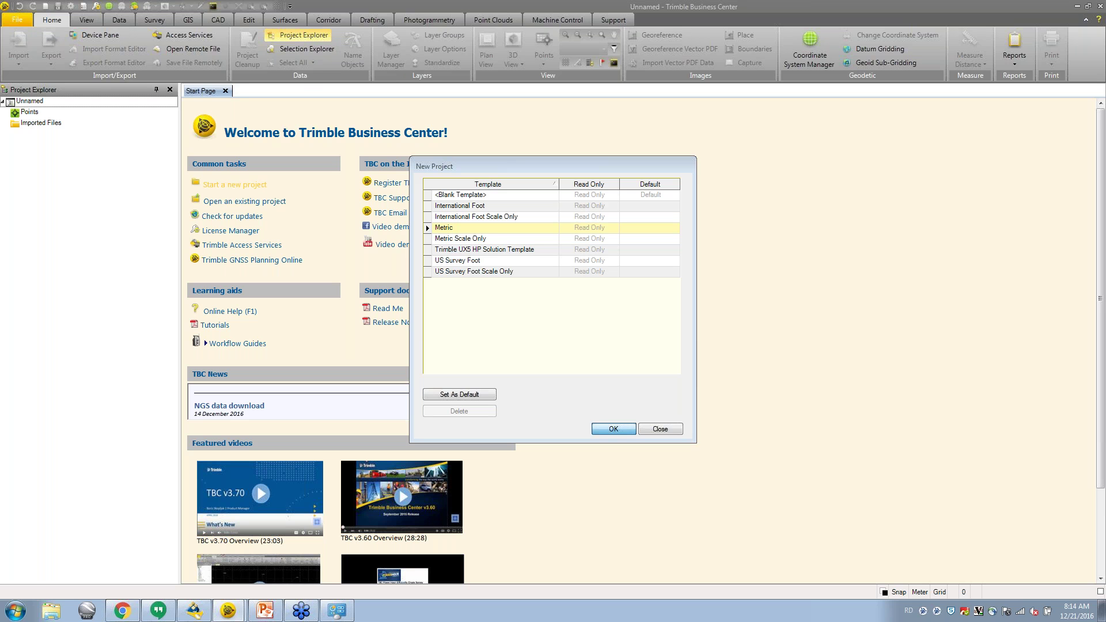
pyautogui.press('Return')
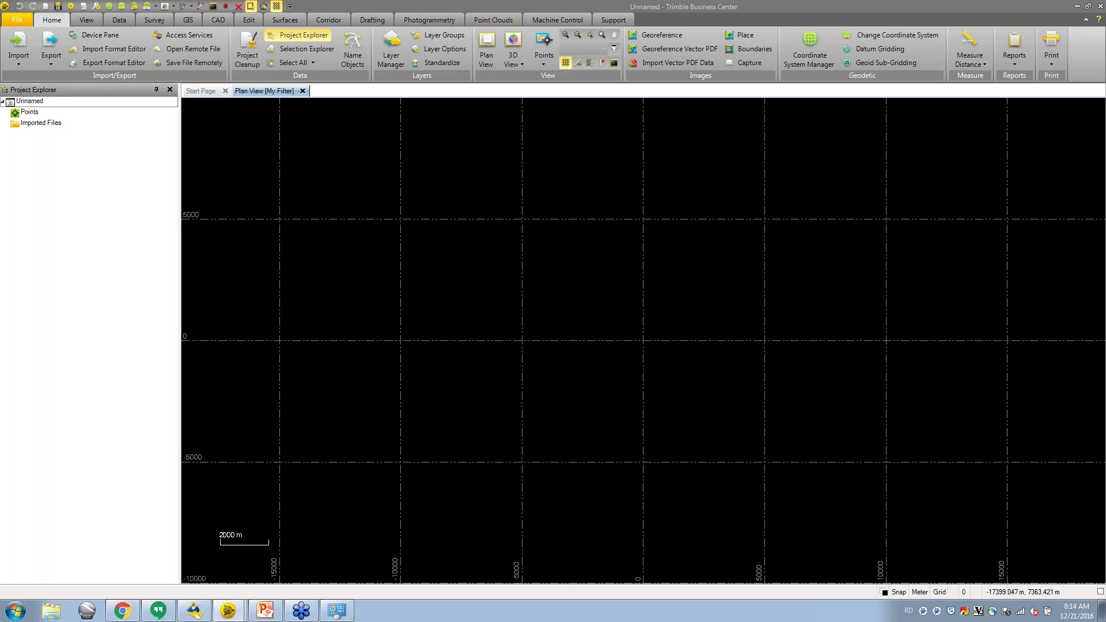
# Save the project as eBeePower in the PowerHour folder on the Desktop.
pyautogui.click(17, 20)
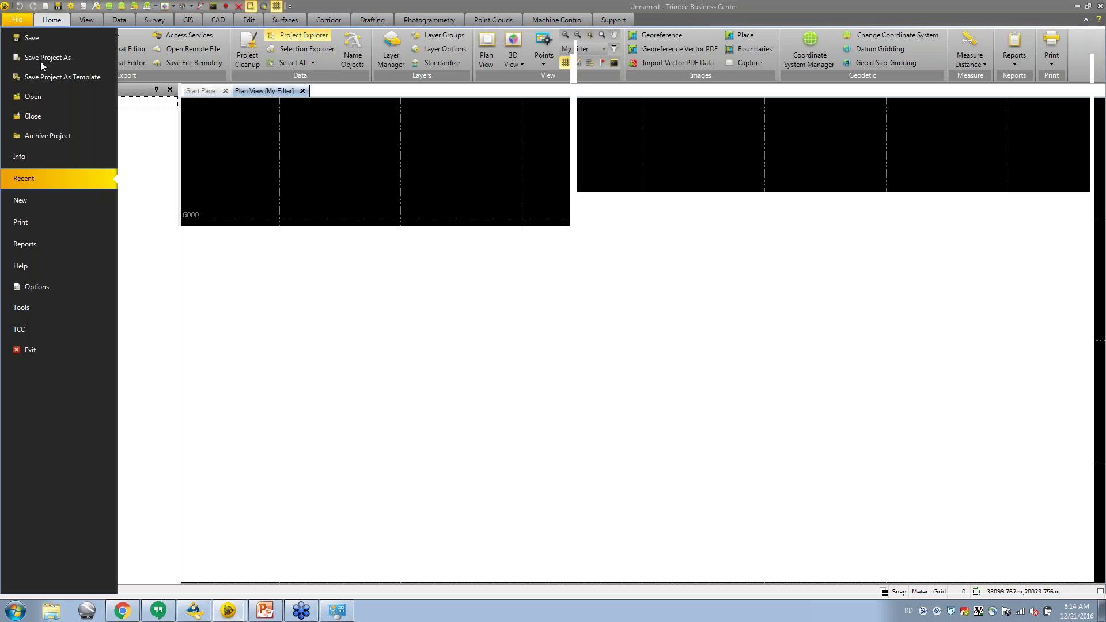
pyautogui.press('Escape')
pyautogui.click(18, 22)
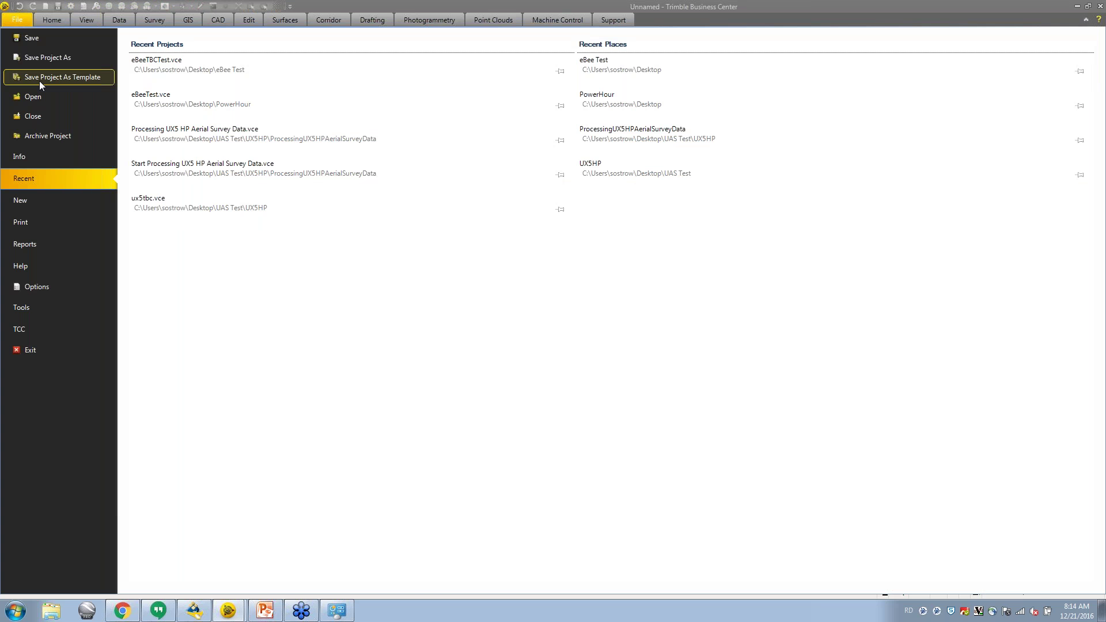
pyautogui.click(43, 59)
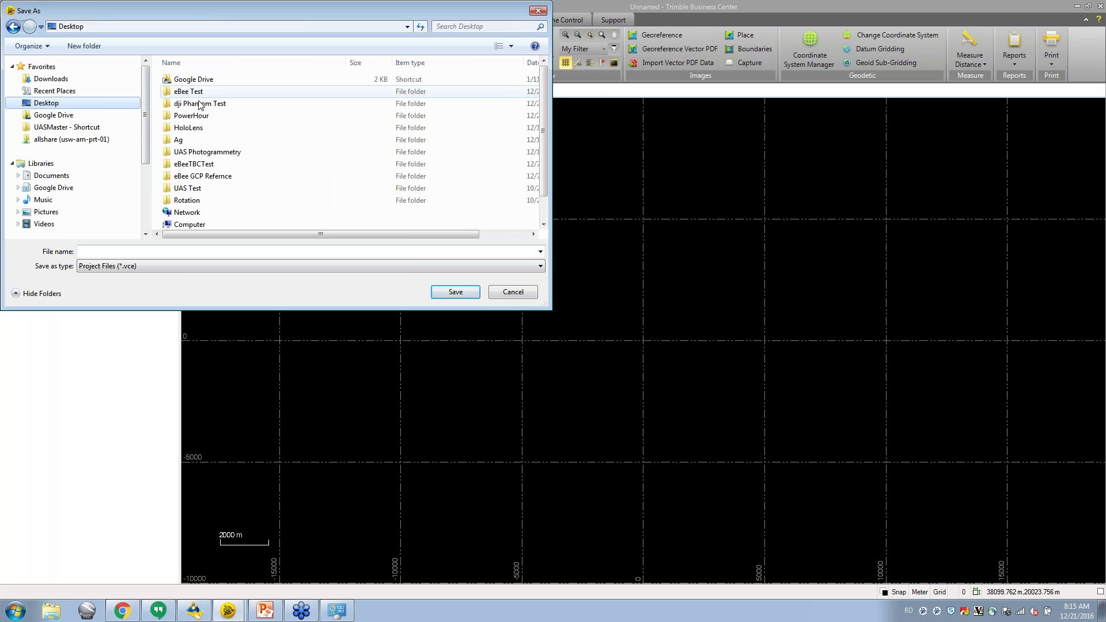
pyautogui.click(193, 116)
pyautogui.press('Return')
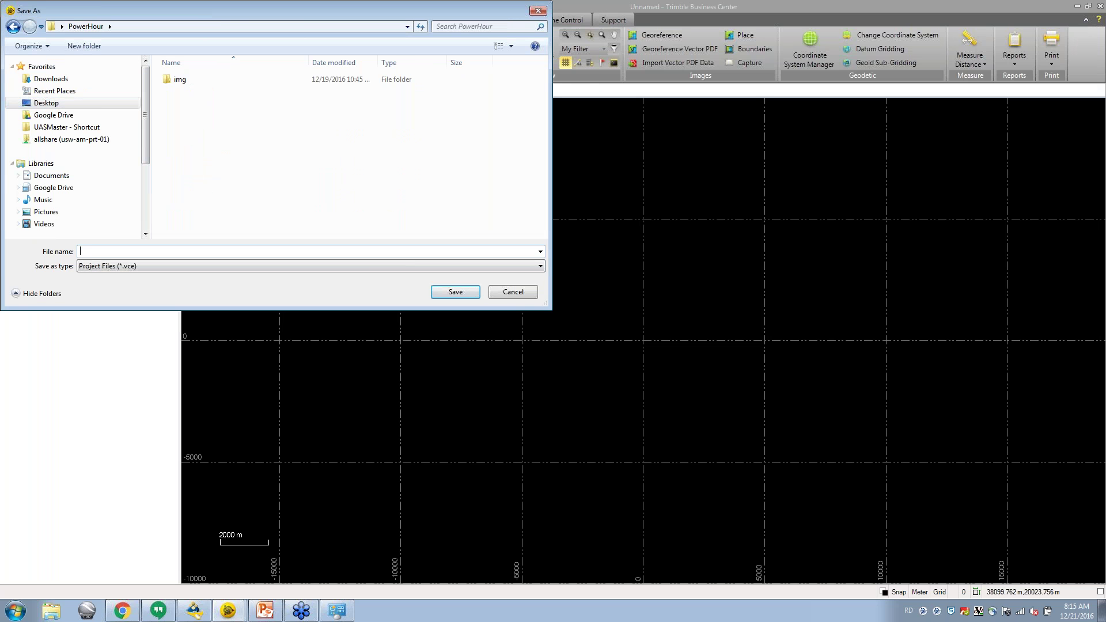
pyautogui.write('eBeePower')
pyautogui.click(456, 291)
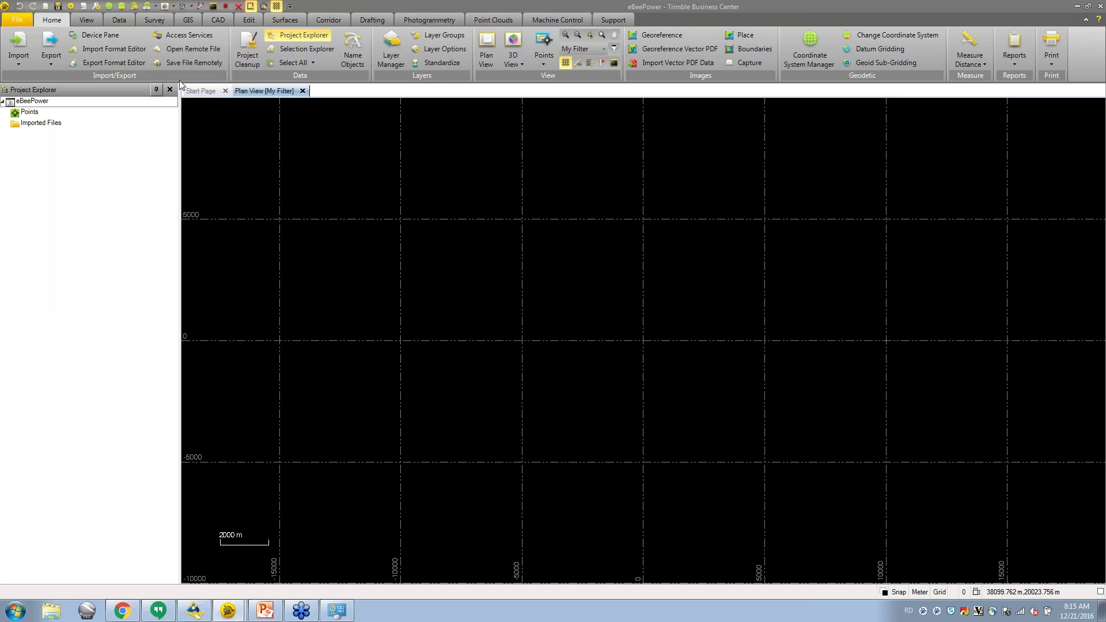
# Change the project's coordinate system to the recently used Hrvatska, HTRS96/TM zone with GRS80 datum and no geoid model.
pyautogui.click(71, 7)
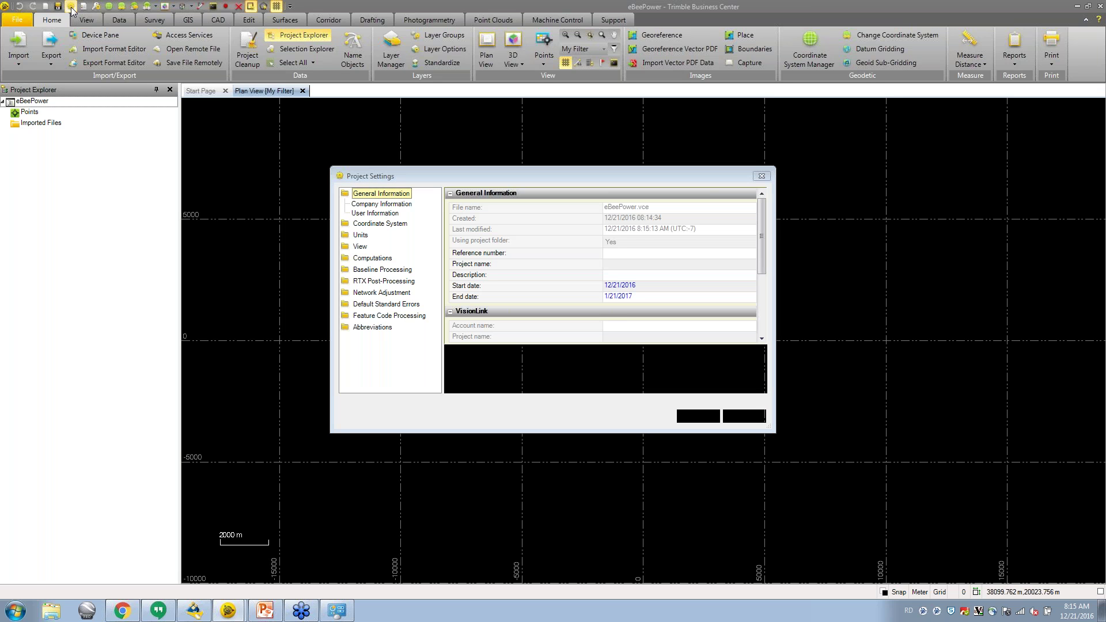
pyautogui.click(385, 224)
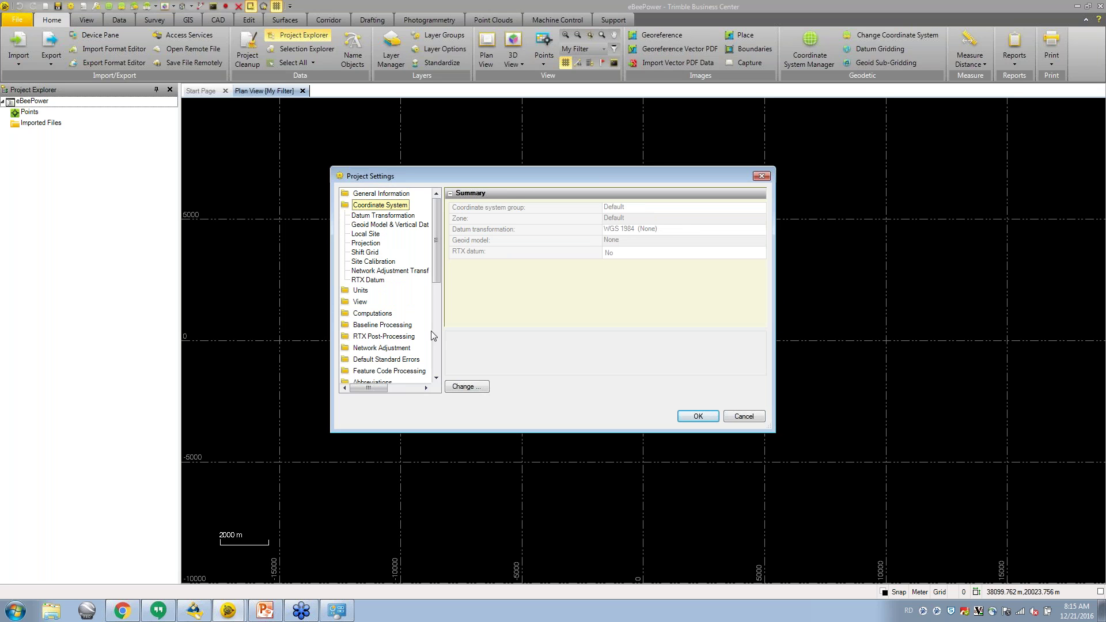
pyautogui.click(474, 392)
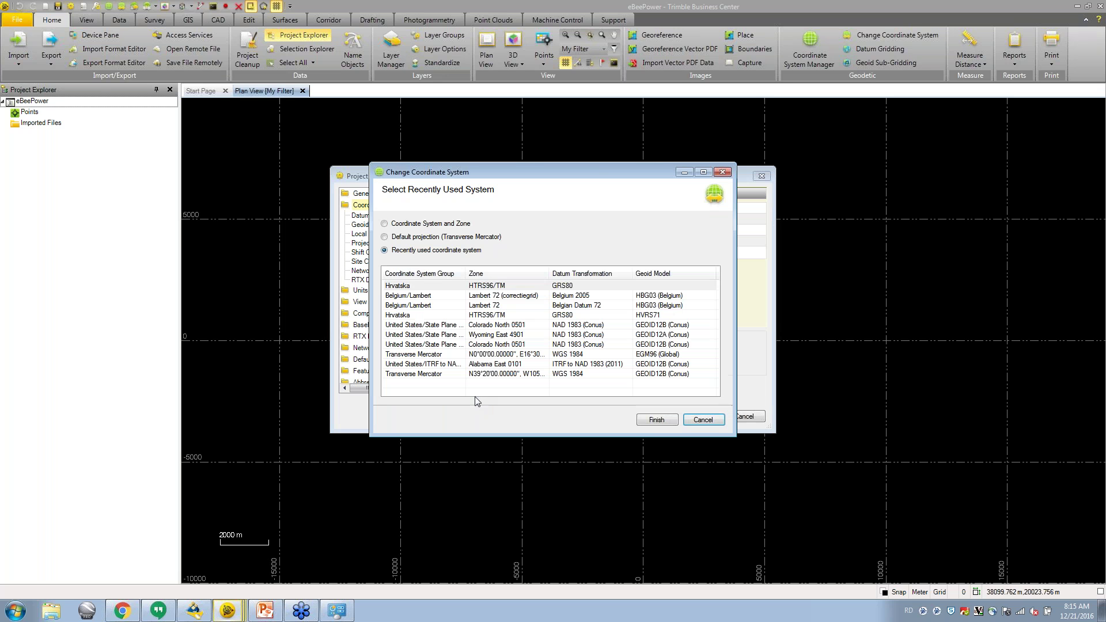
pyautogui.click(656, 421)
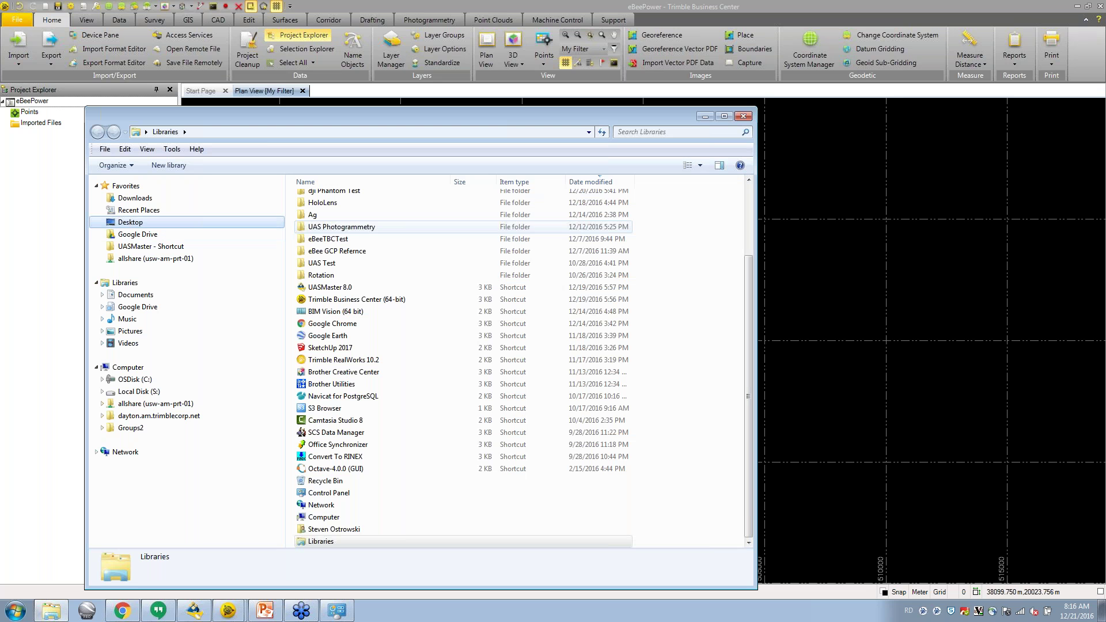
# Import the ground control points from Samobor_GCP_HTRS96 in the PowerHour folder using the P,E,N,elev,Code (Control) definition.
pyautogui.click(337, 251)
pyautogui.scroll(3, 341, 254)
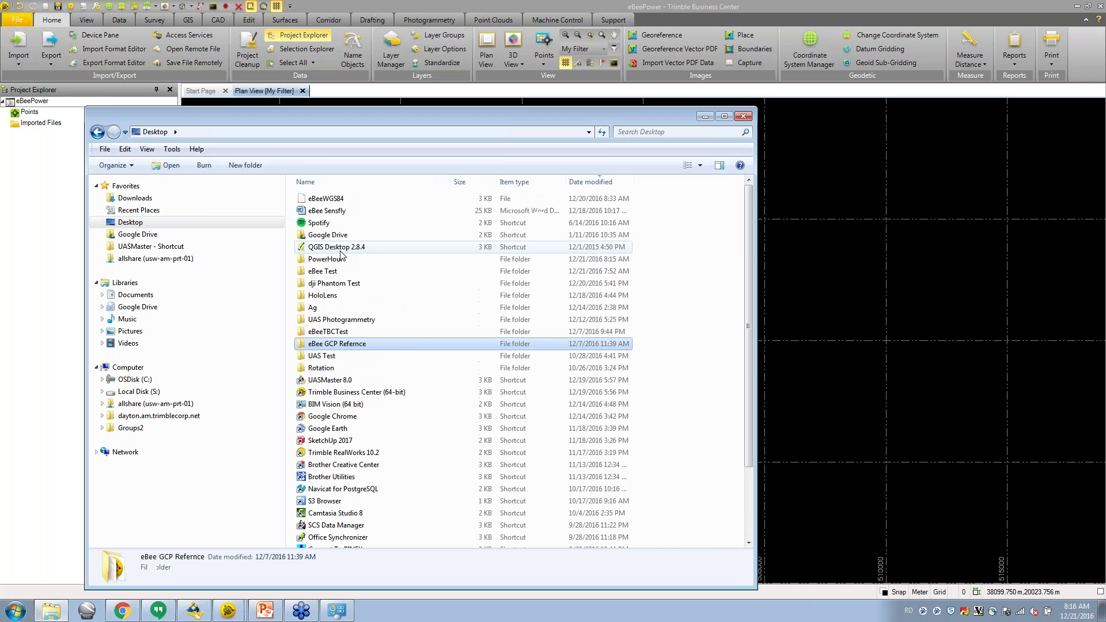
pyautogui.doubleClick(341, 258)
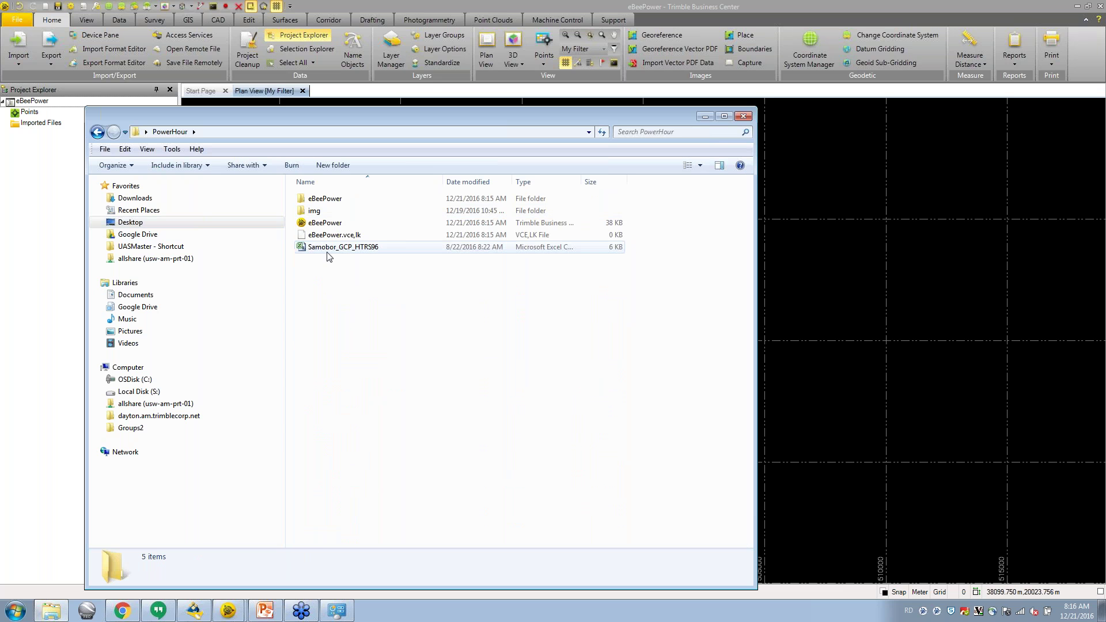
pyautogui.click(333, 248)
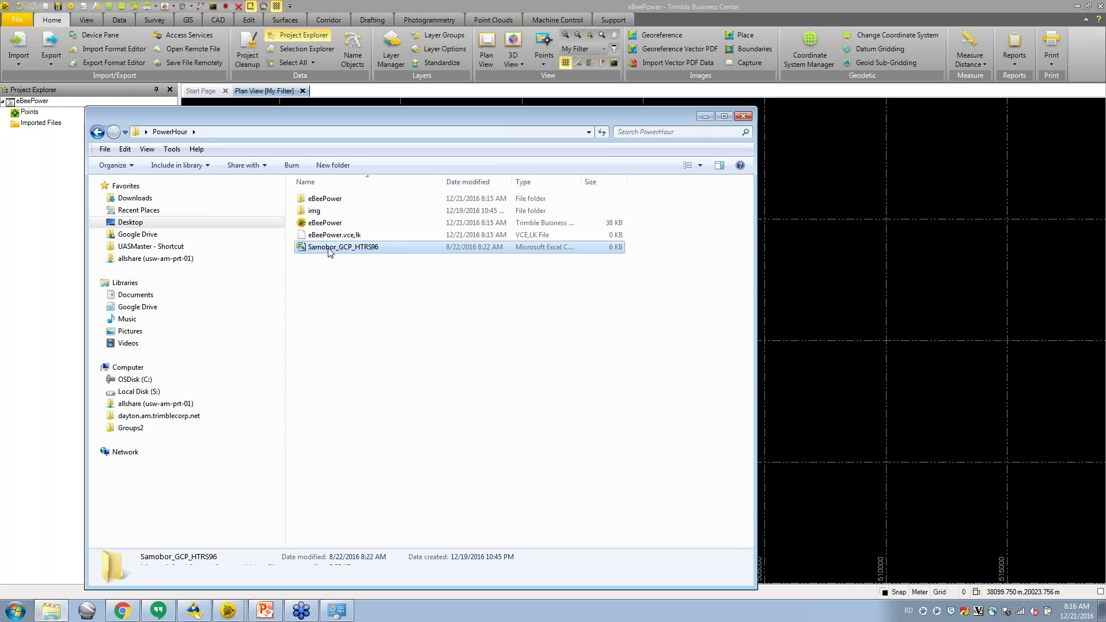
pyautogui.click(706, 118)
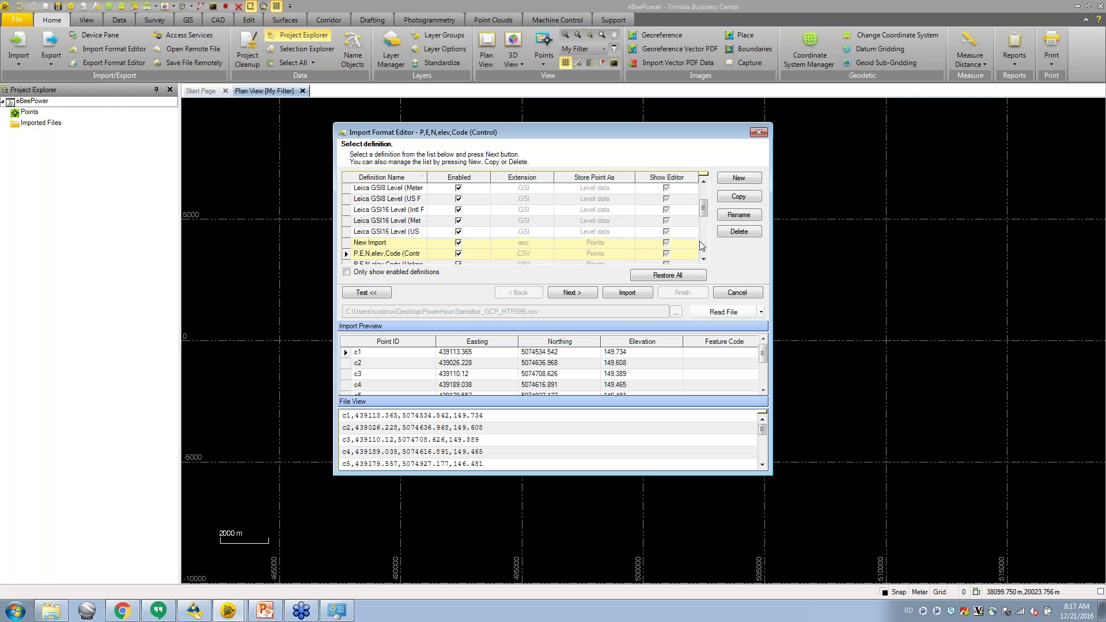
pyautogui.click(627, 294)
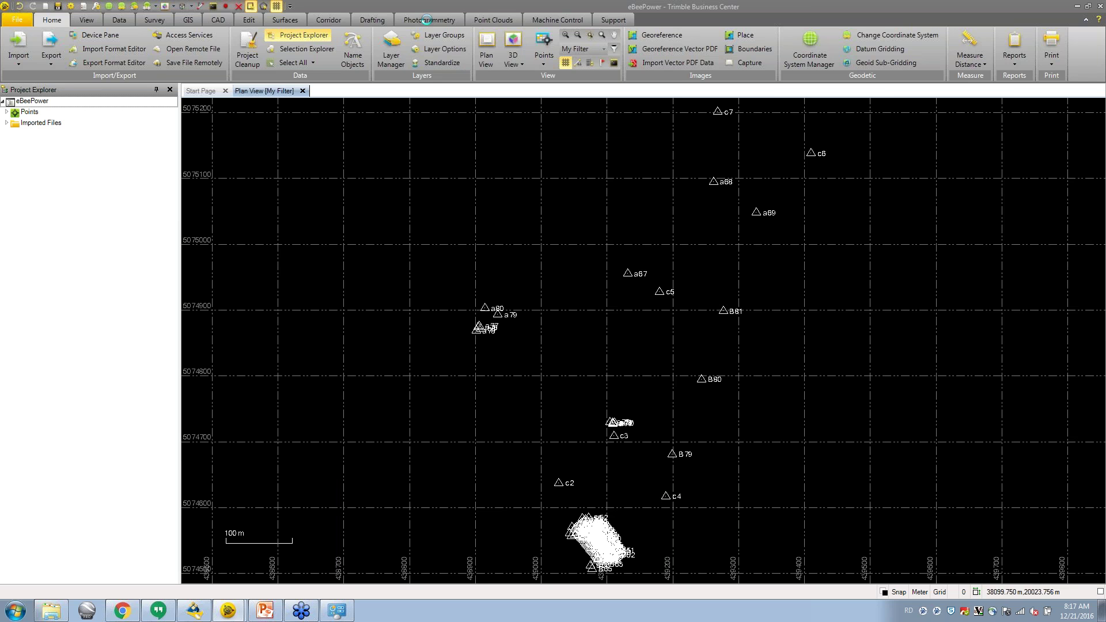
# Select all points as ground control points and send them to UASMaster.
pyautogui.click(426, 20)
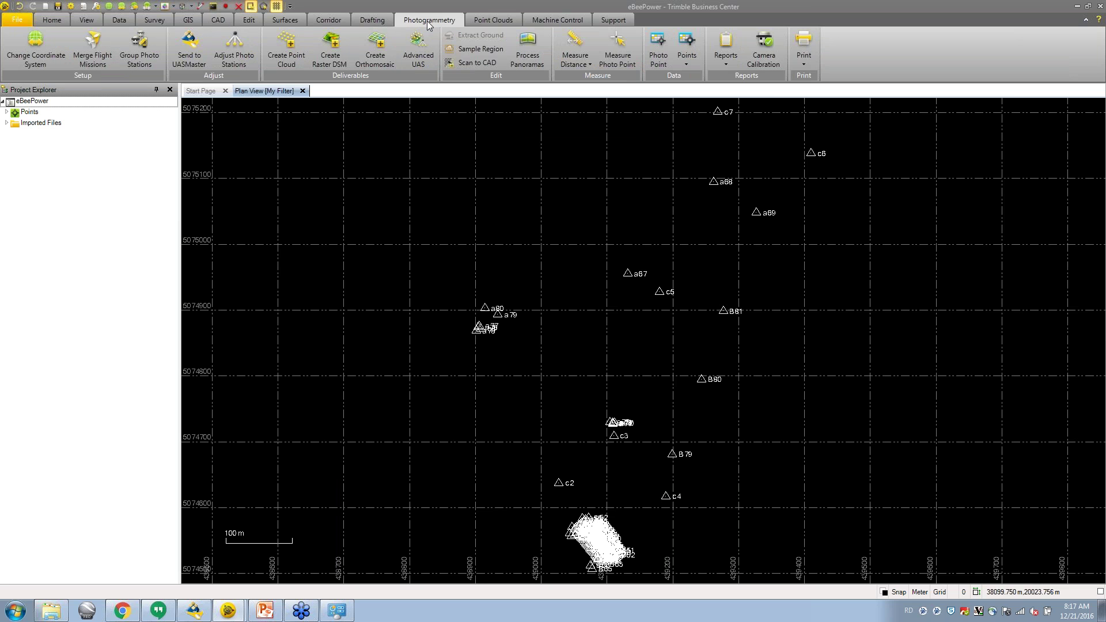
pyautogui.click(188, 53)
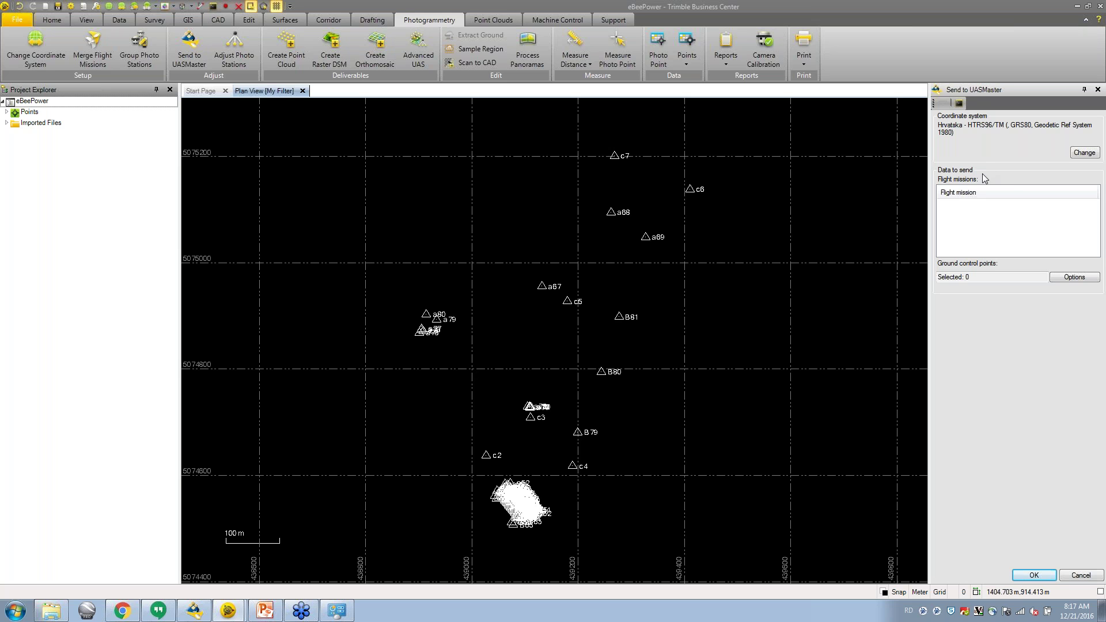
pyautogui.click(1063, 278)
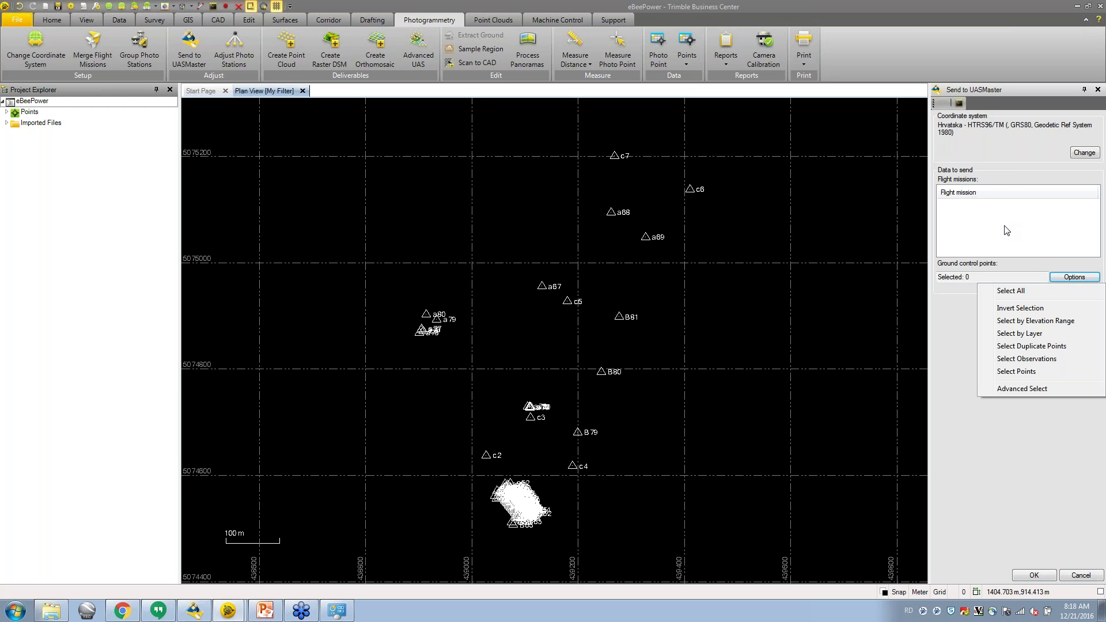
pyautogui.click(1013, 291)
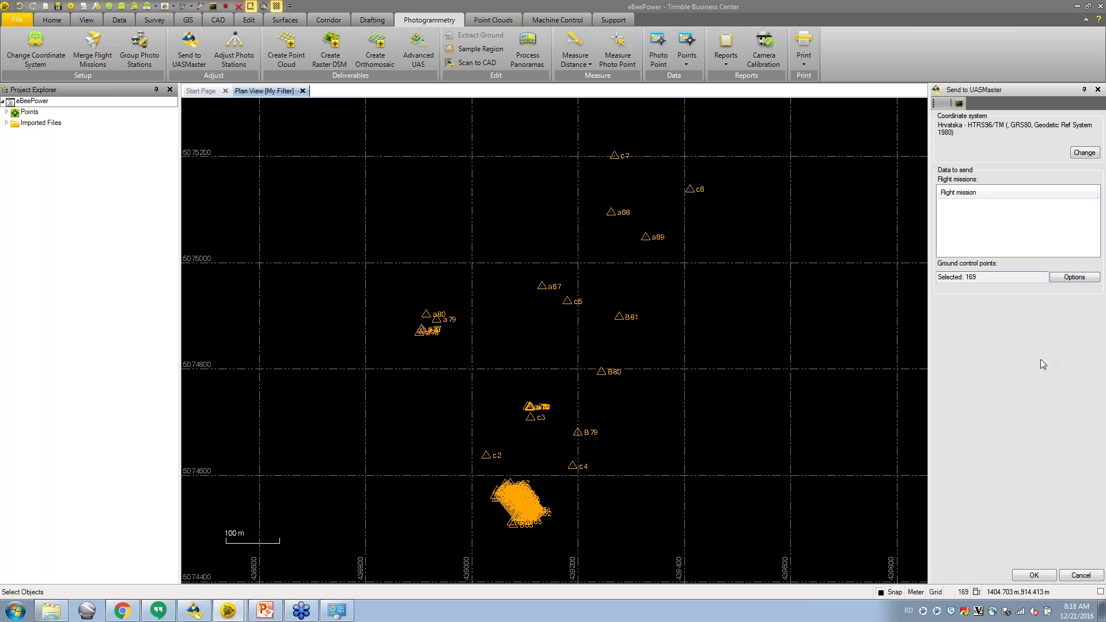
pyautogui.click(1034, 576)
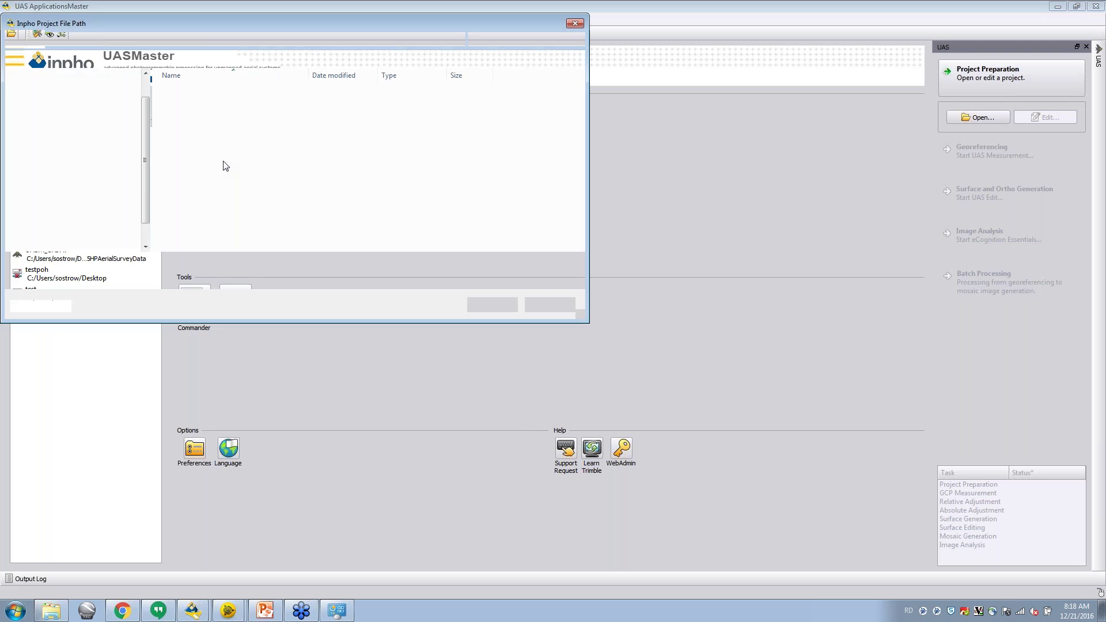
# Save the Inpho project file as eBeeUASMPower in the Desktop's PowerHour folder.
pyautogui.moveTo(143, 129); pyautogui.dragTo(145, 101)
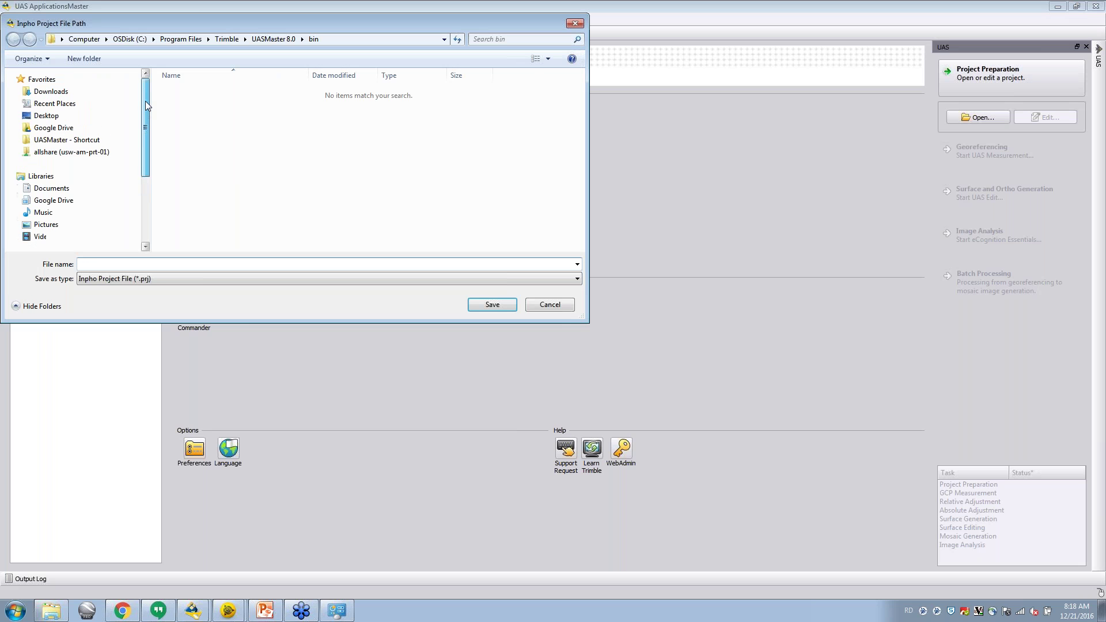
pyautogui.click(45, 116)
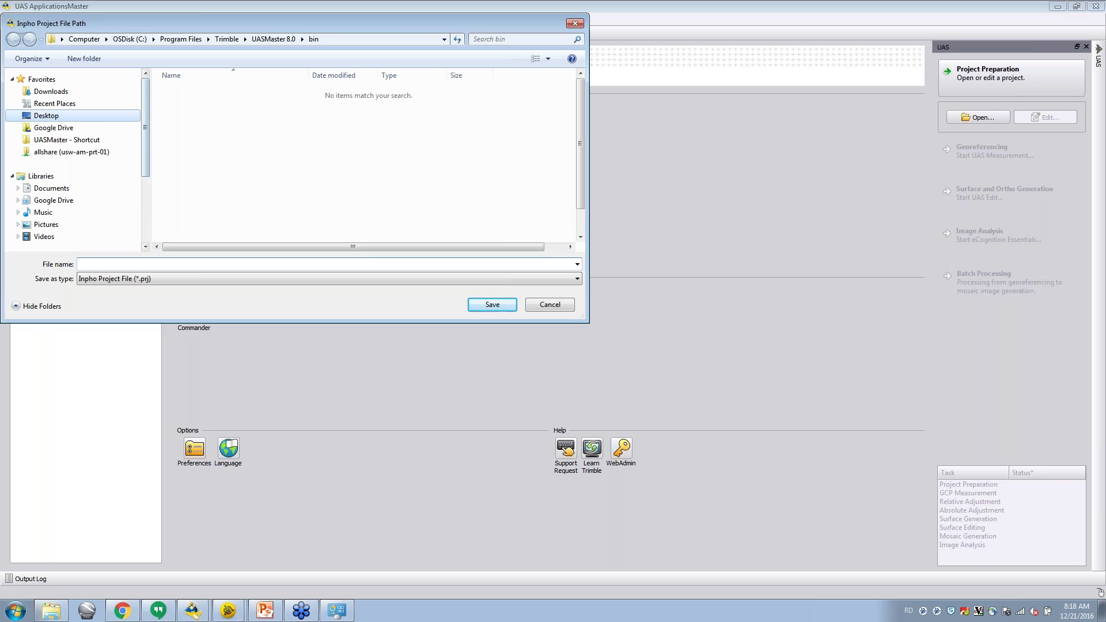
pyautogui.doubleClick(191, 105)
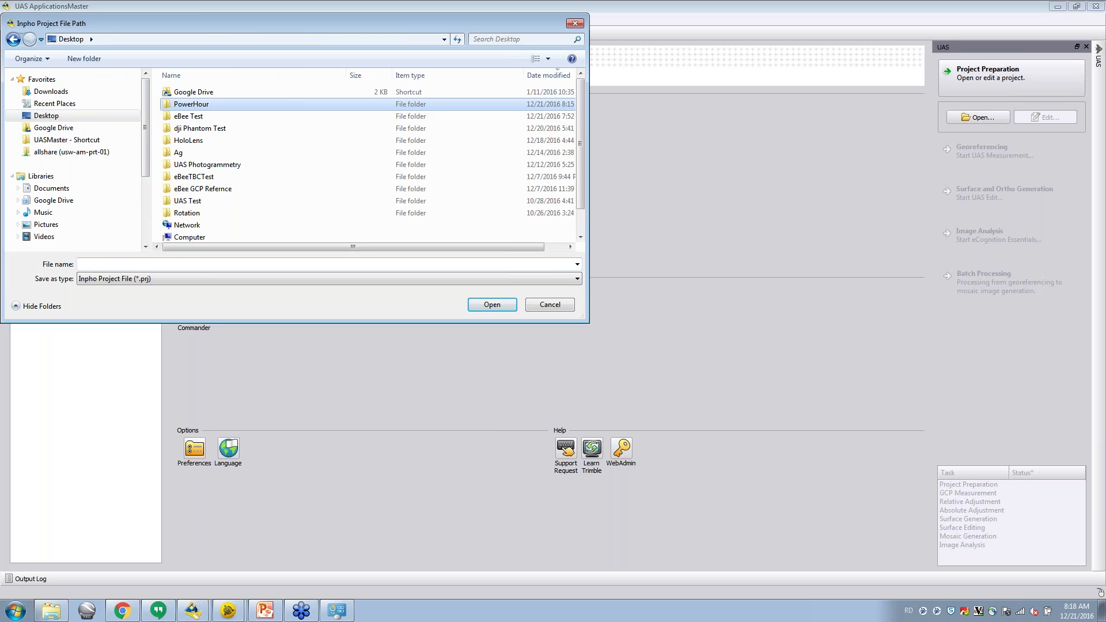
pyautogui.click(206, 264)
pyautogui.write('eBee')
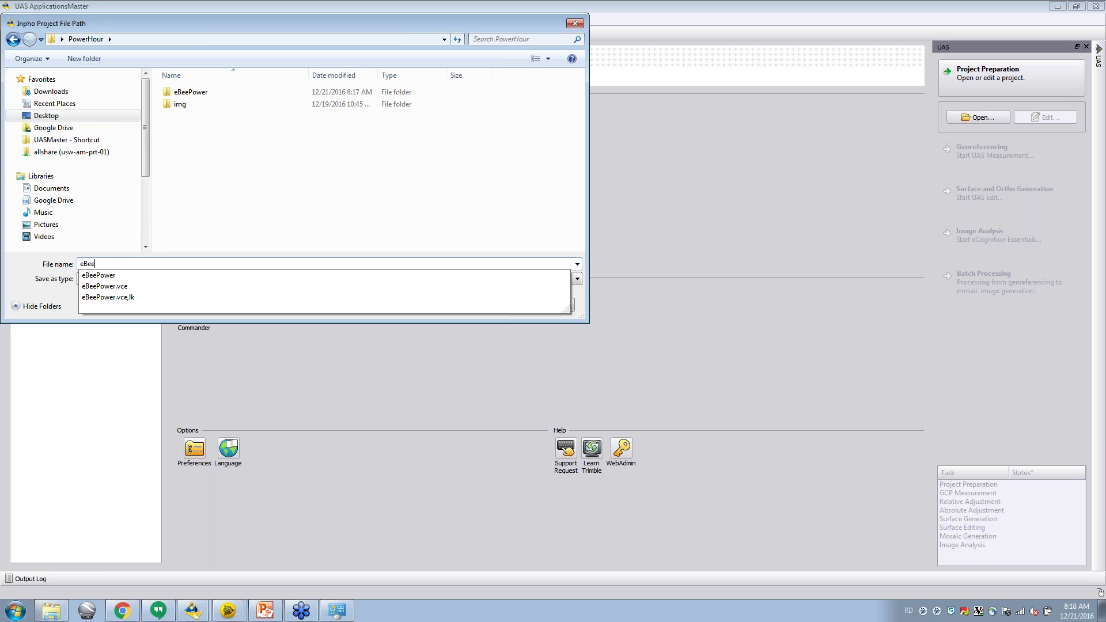
pyautogui.write('P')
pyautogui.press('BackSpace')
pyautogui.write('UAS')
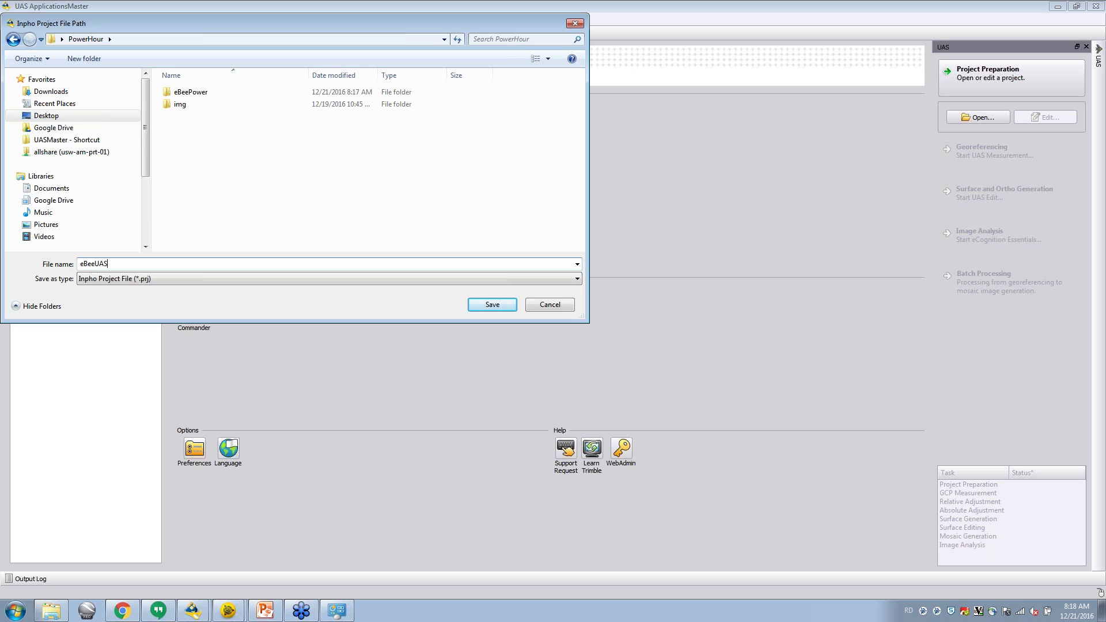
pyautogui.write('Power')
pyautogui.click(492, 305)
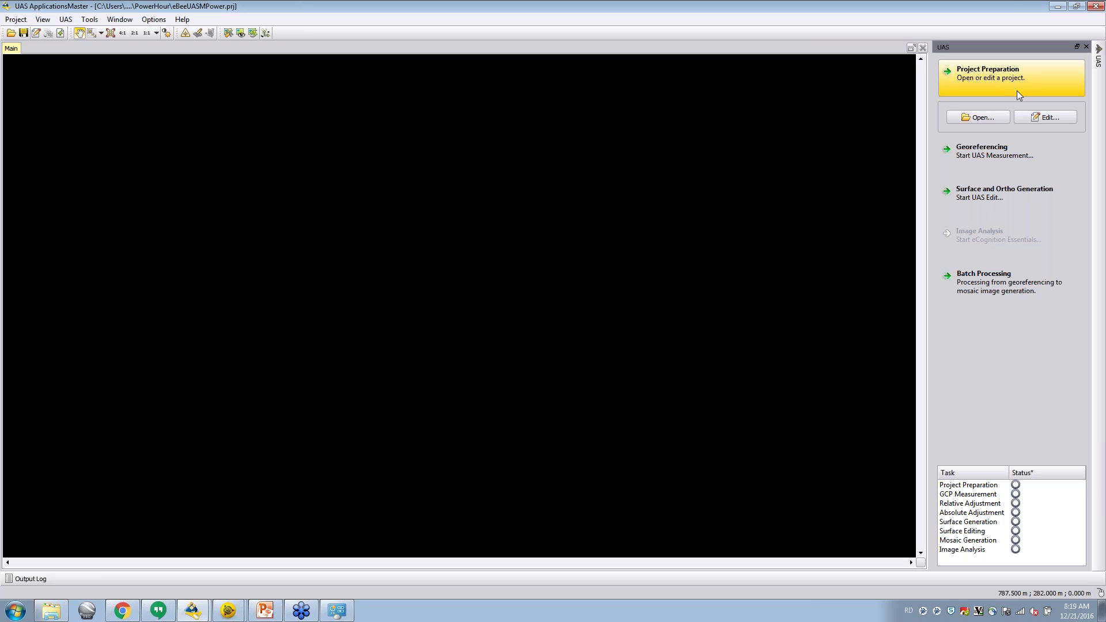
# Edit the UASMaster project and add a CCD Frame camera with ID eBee and brand Custom.
pyautogui.click(1036, 118)
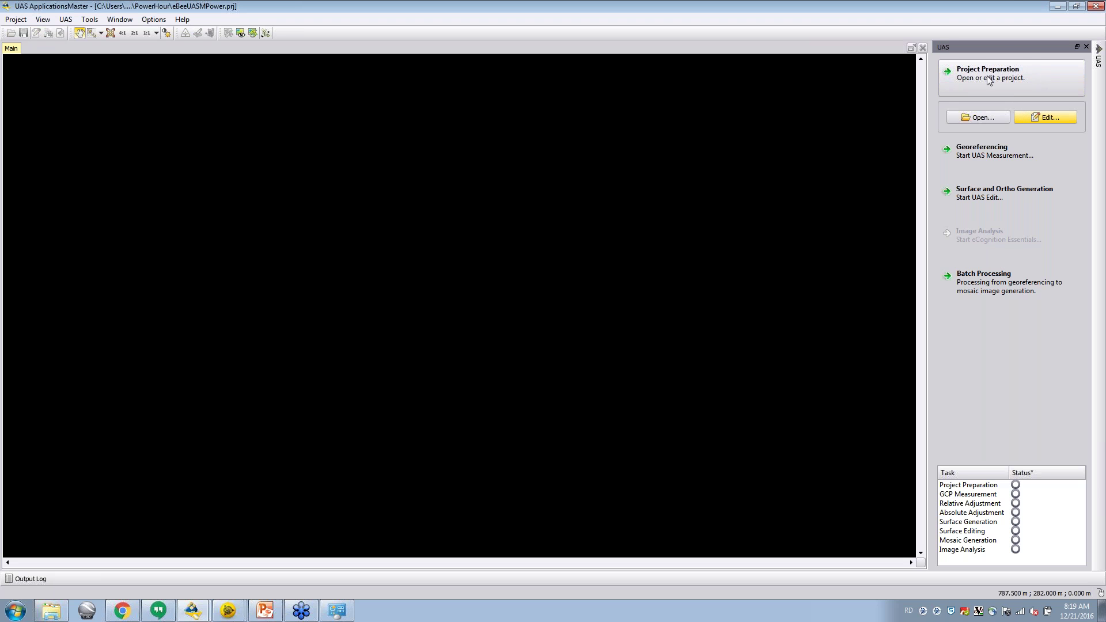
pyautogui.click(1046, 119)
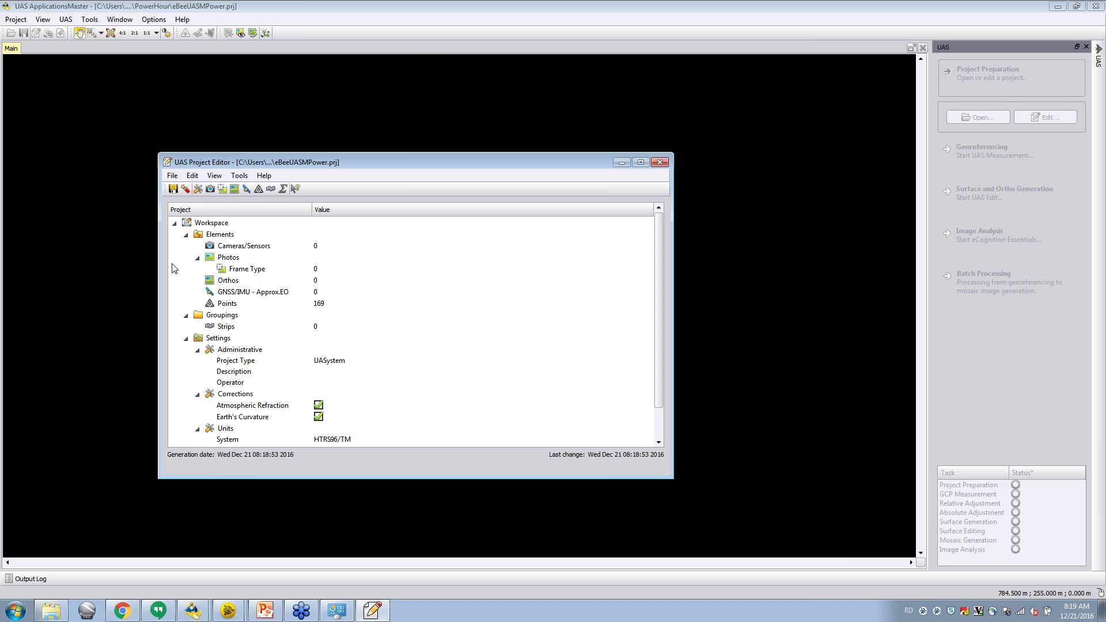
pyautogui.doubleClick(249, 247)
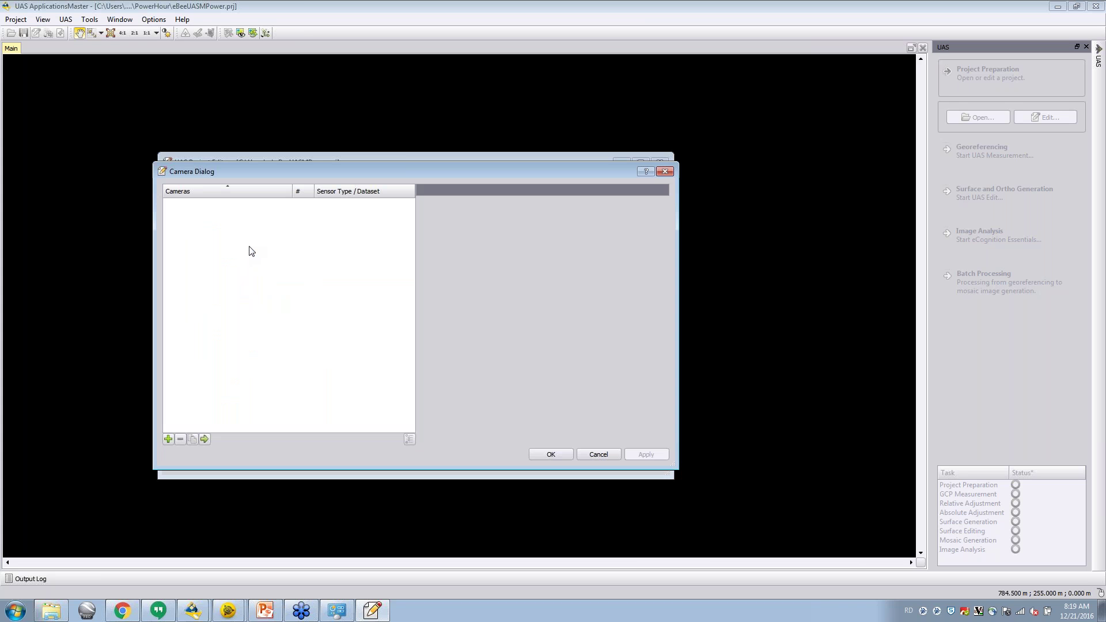
pyautogui.click(168, 439)
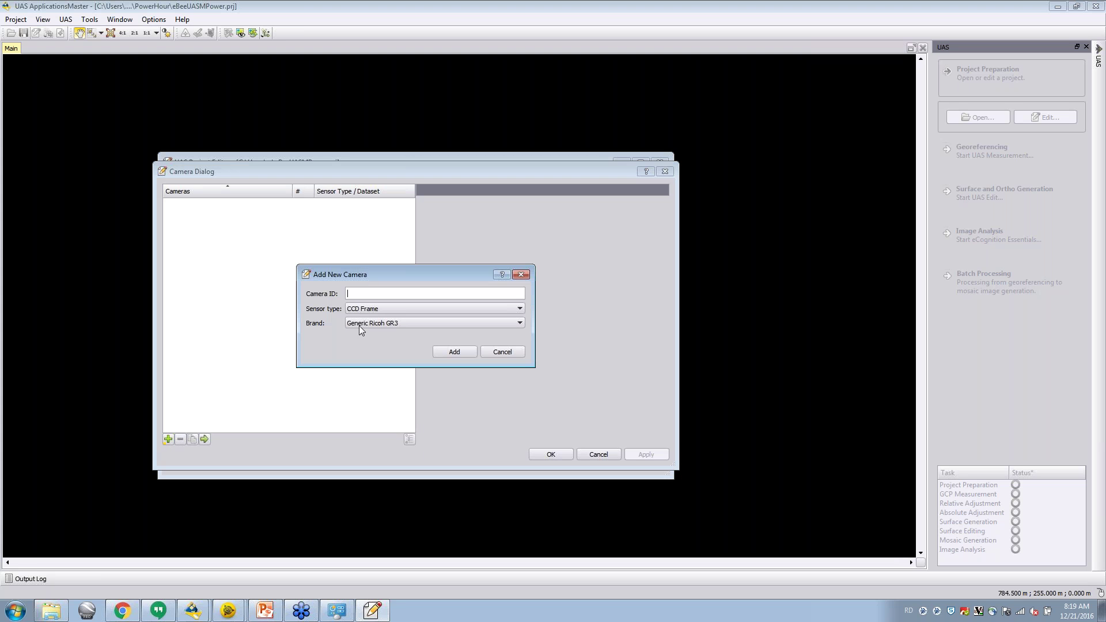
pyautogui.write('eBeee')
pyautogui.press('BackSpace')
pyautogui.click(397, 323)
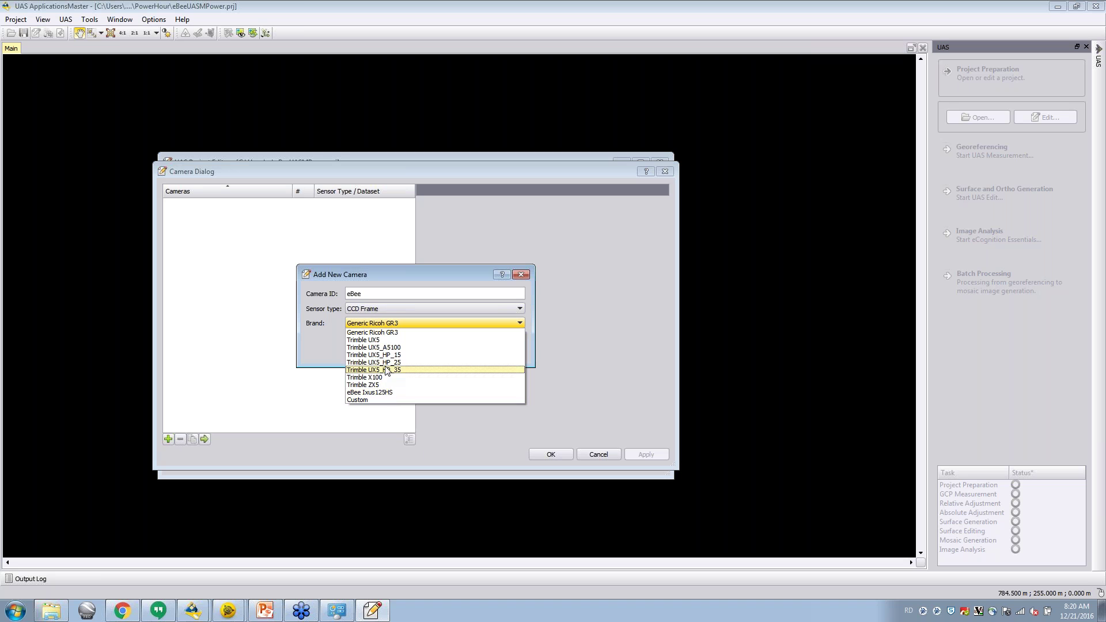
pyautogui.click(358, 400)
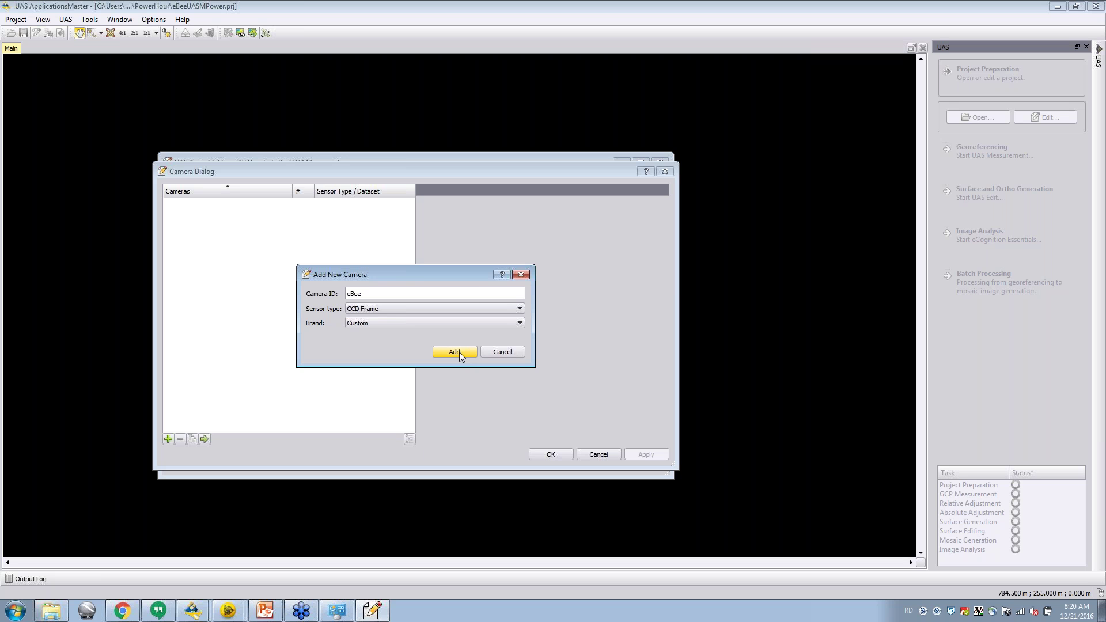
pyautogui.click(459, 352)
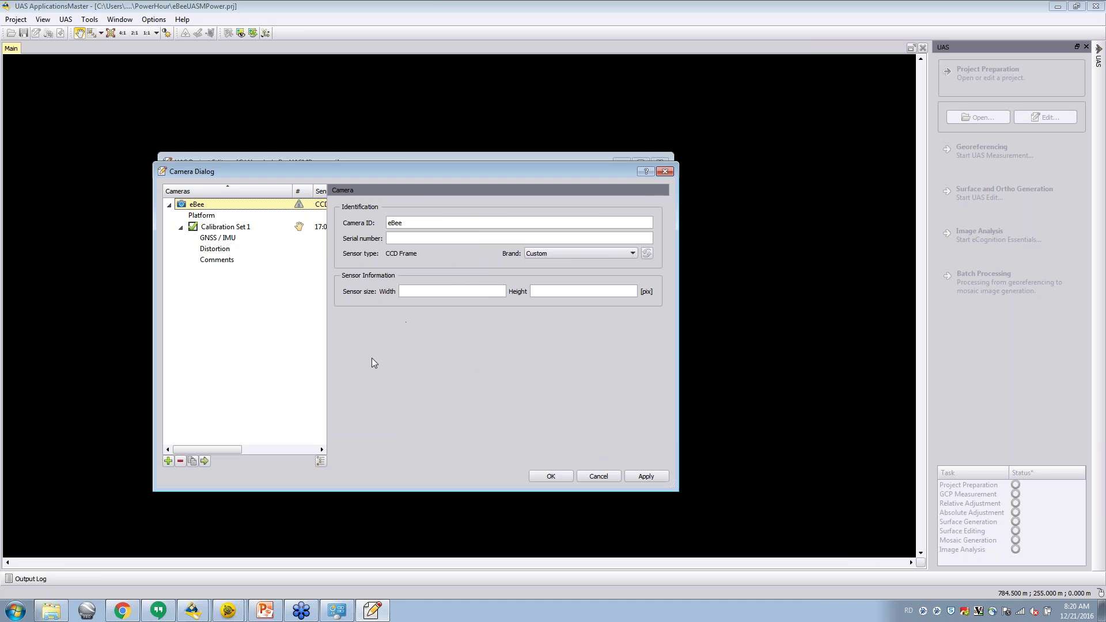
# Switch to Windows Explorer and open the properties of IMG_2403 in PowerHour's img folder.
pyautogui.click(52, 611)
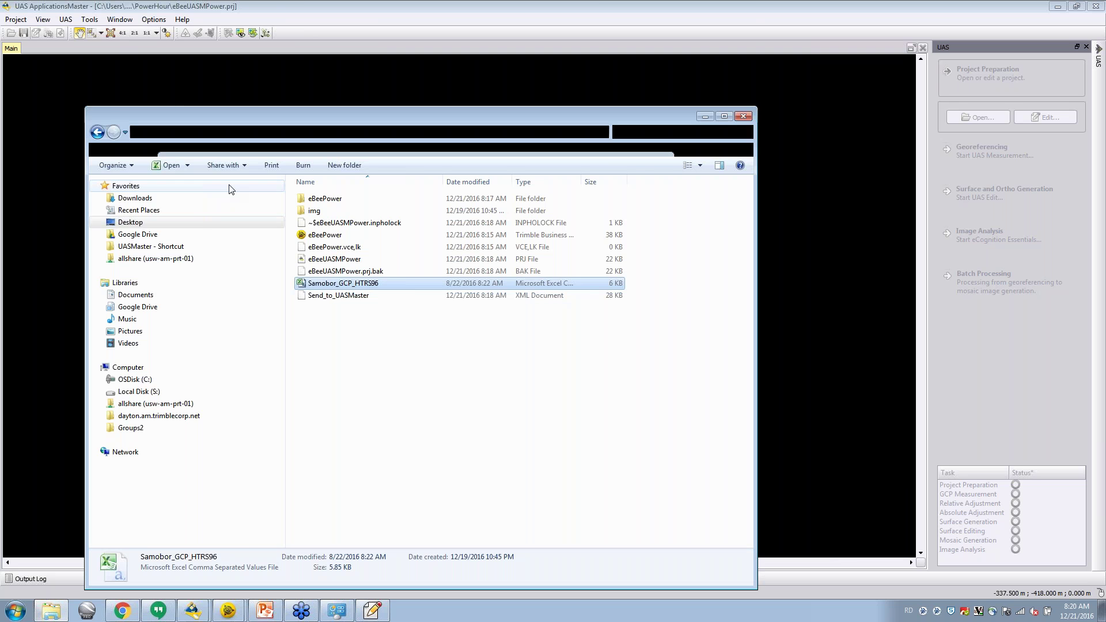
pyautogui.click(320, 221)
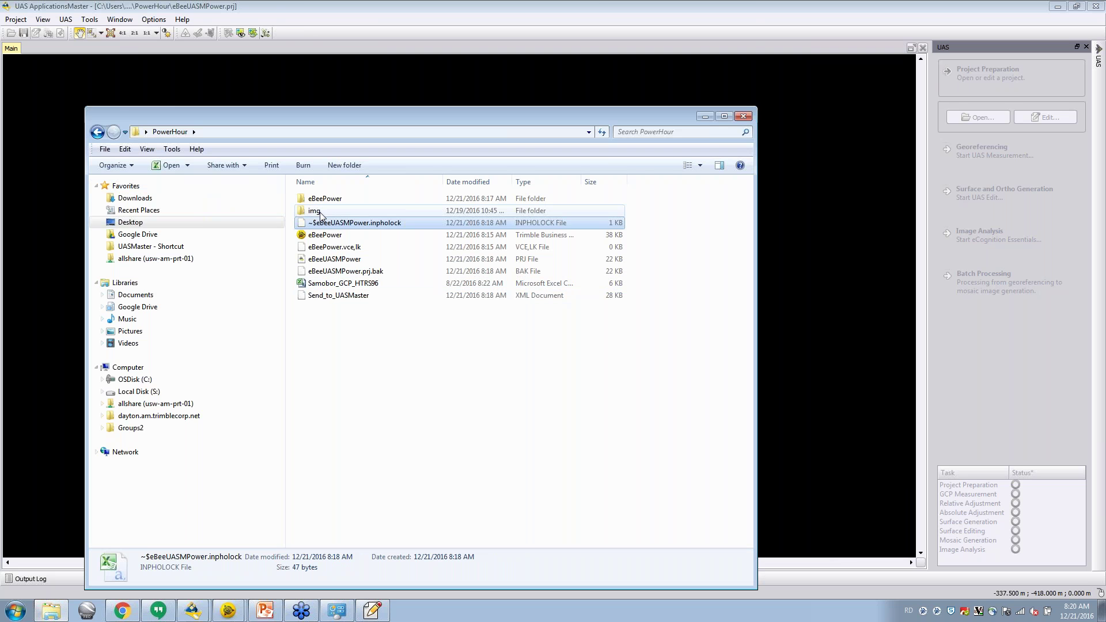
pyautogui.doubleClick(317, 211)
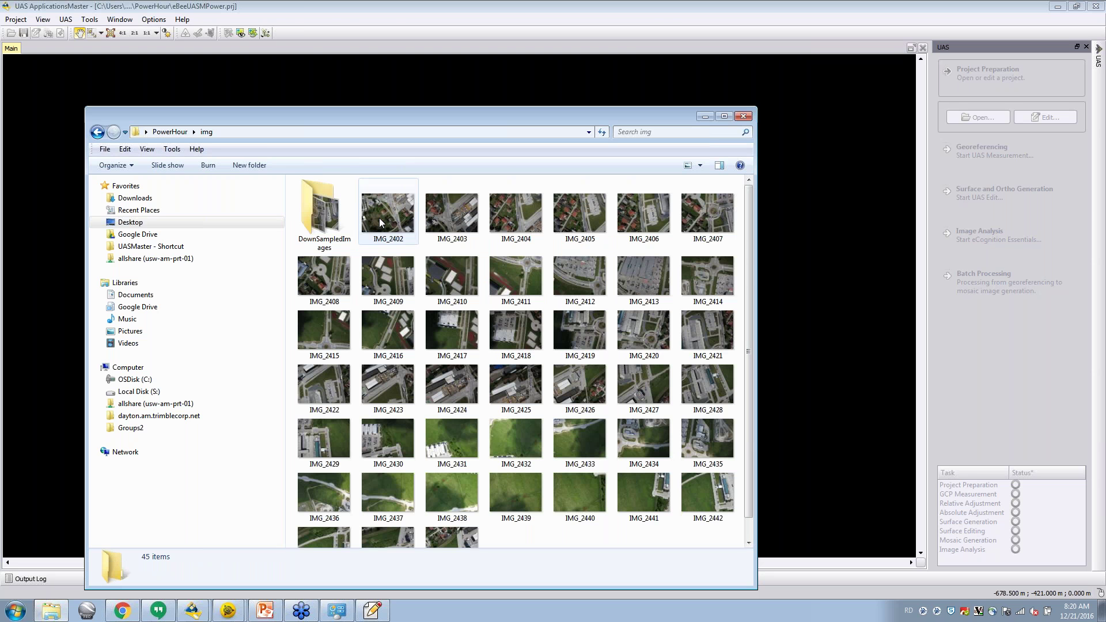
pyautogui.doubleClick(451, 220)
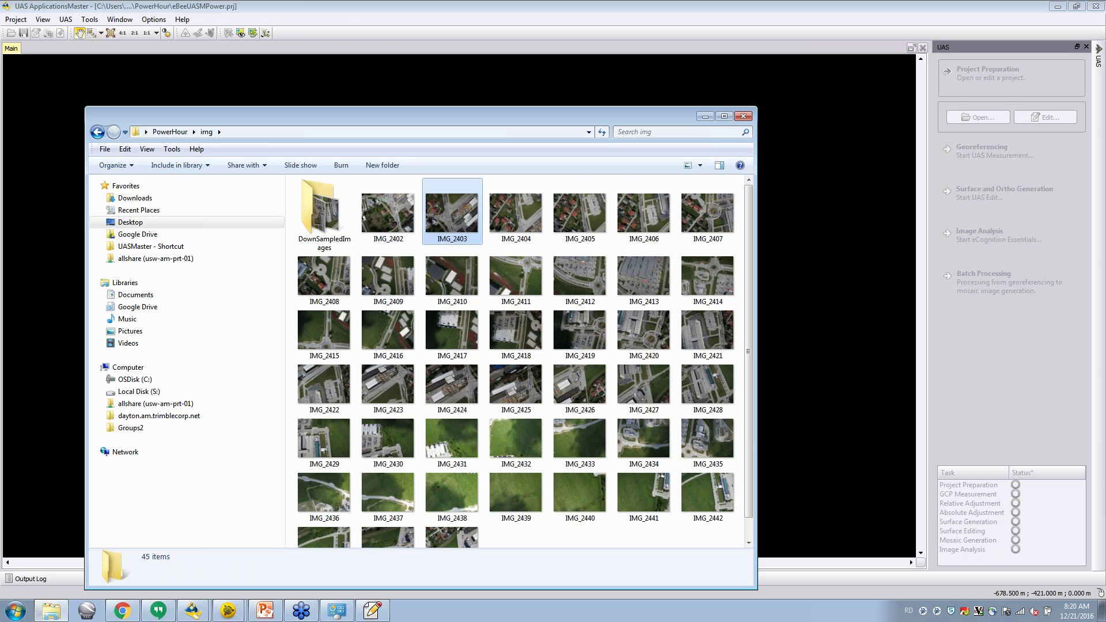
pyautogui.rightClick(453, 221)
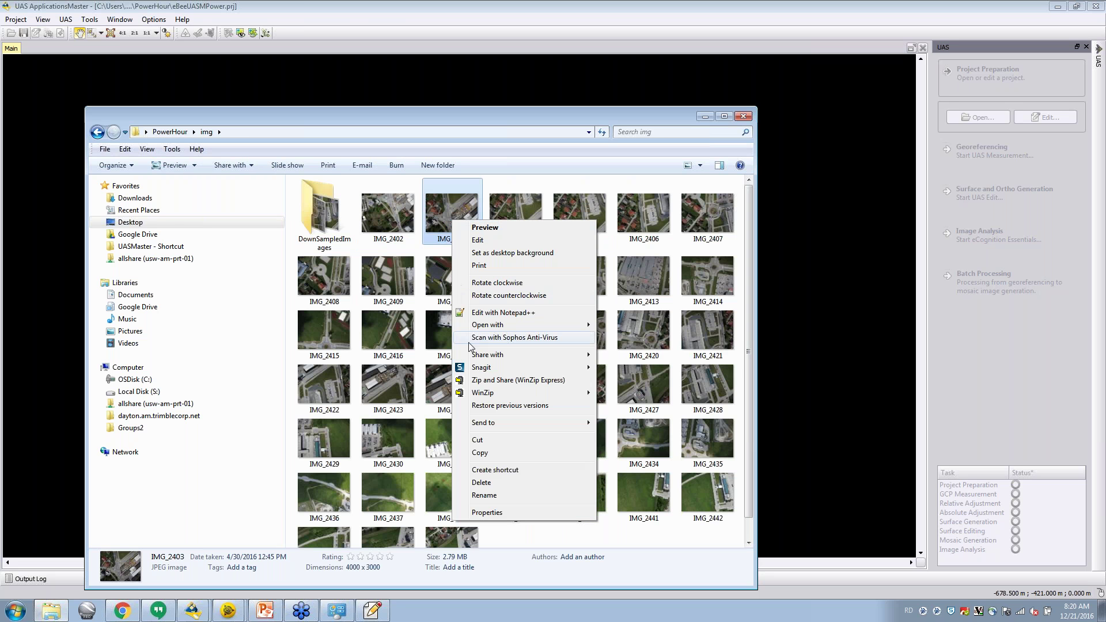
pyautogui.moveTo(480, 398)
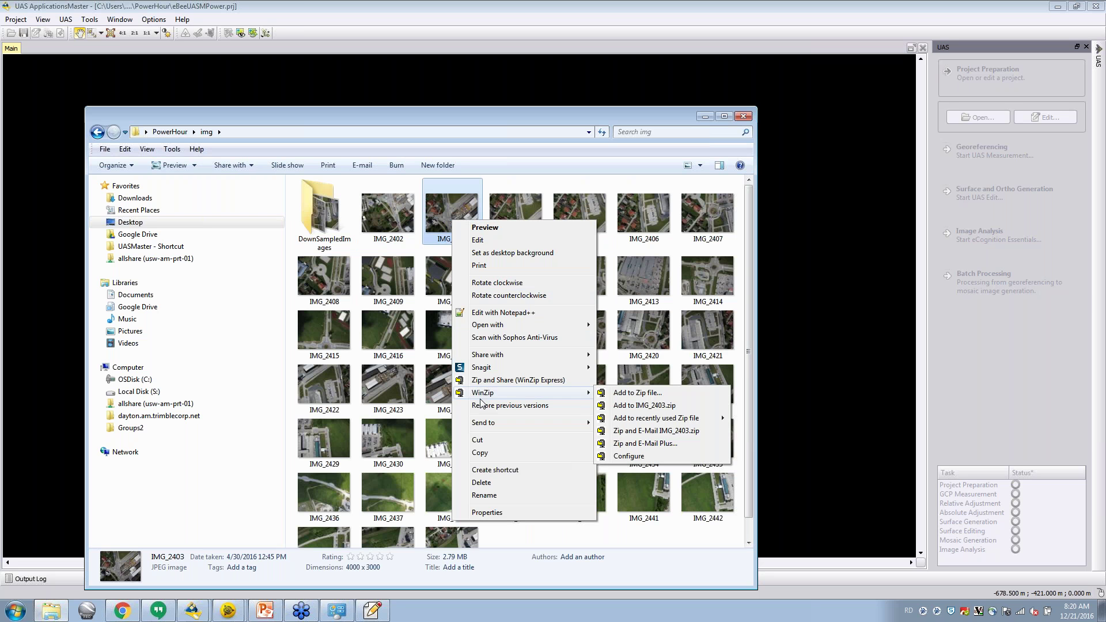
pyautogui.click(490, 513)
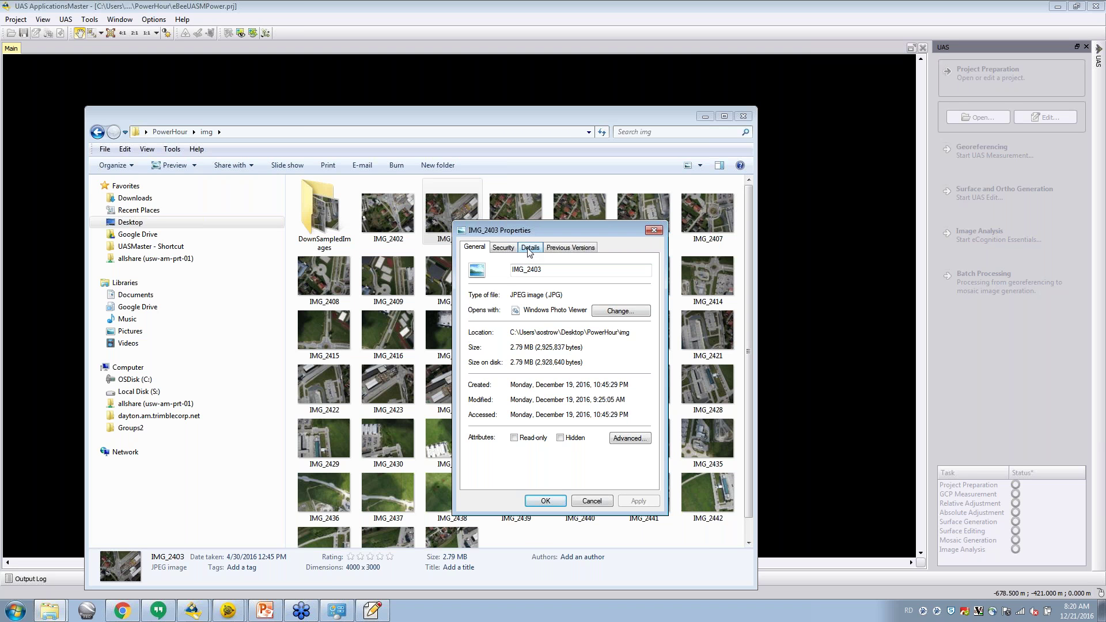
# Examine the image dimensions, camera model and focal length in the details of IMG_2403, and return to the UASMaster camera settings.
pyautogui.click(530, 249)
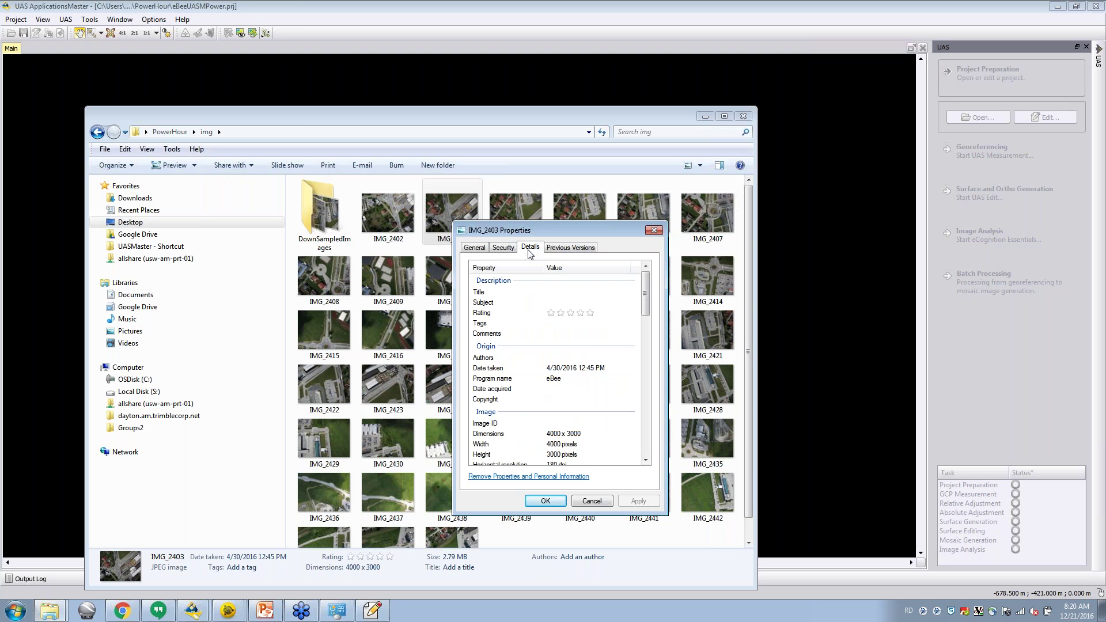
pyautogui.click(504, 248)
pyautogui.click(530, 248)
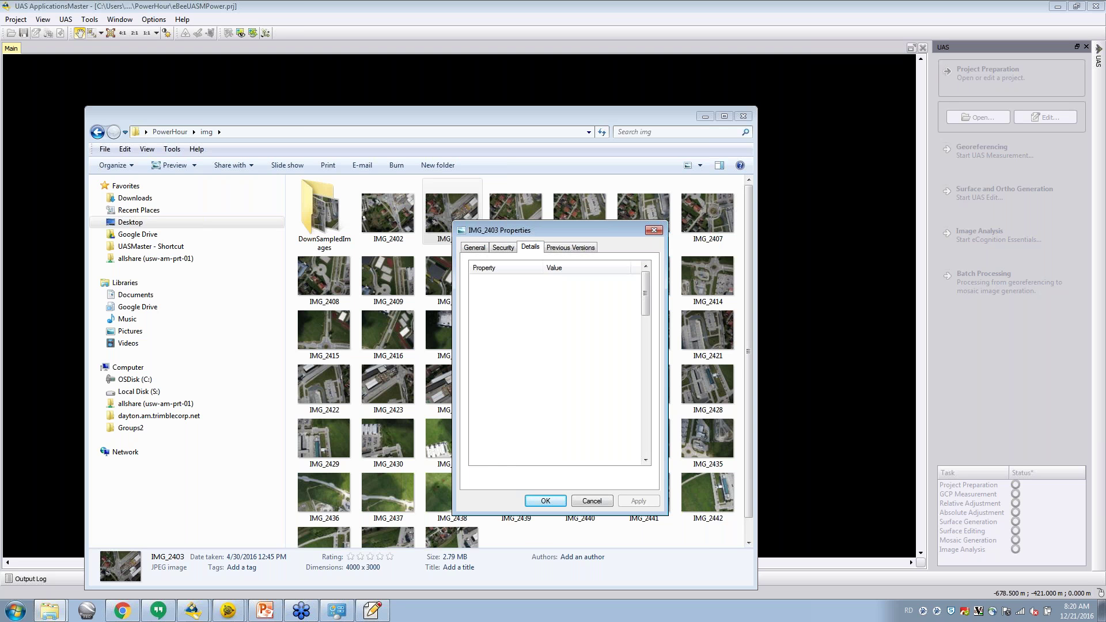
pyautogui.moveTo(640, 296); pyautogui.dragTo(644, 317)
pyautogui.click(554, 350)
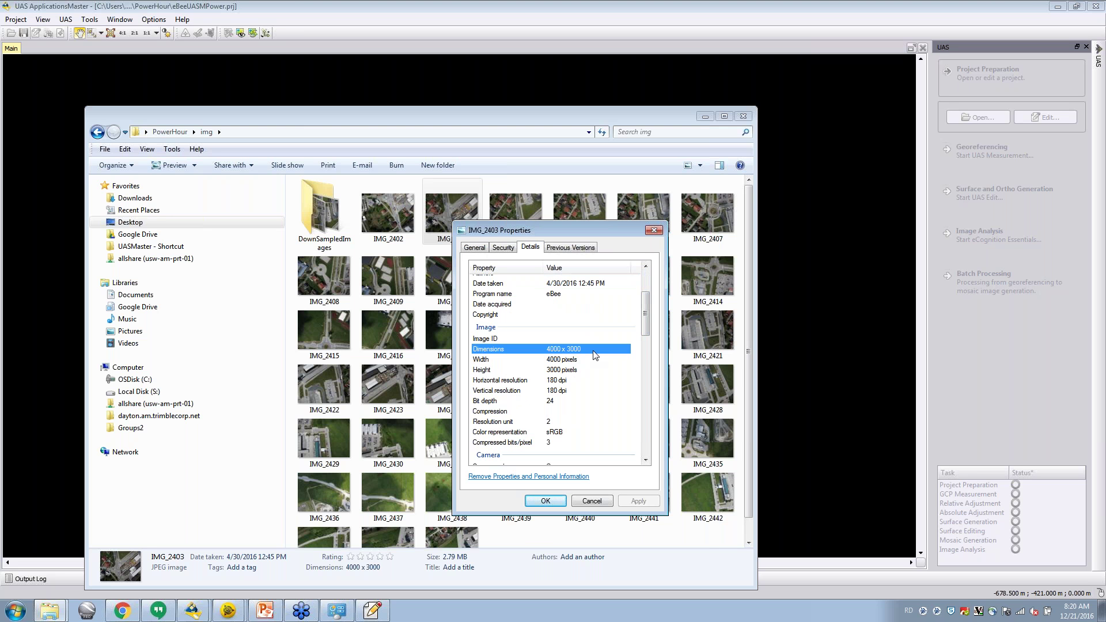
pyautogui.moveTo(645, 324); pyautogui.dragTo(645, 348)
pyautogui.click(565, 441)
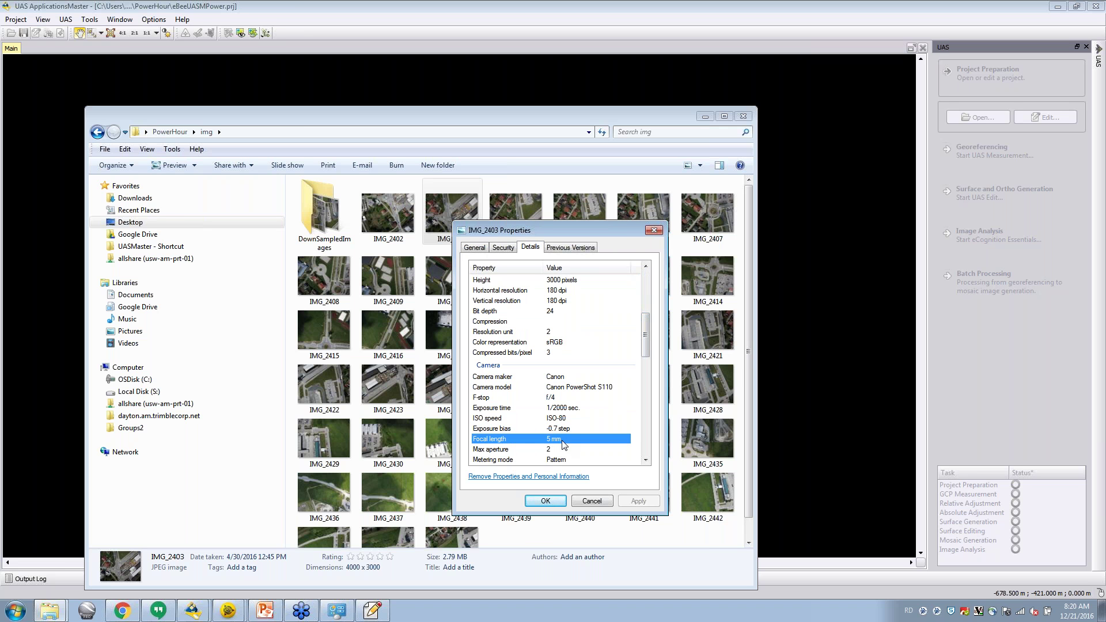
pyautogui.click(653, 230)
pyautogui.click(705, 117)
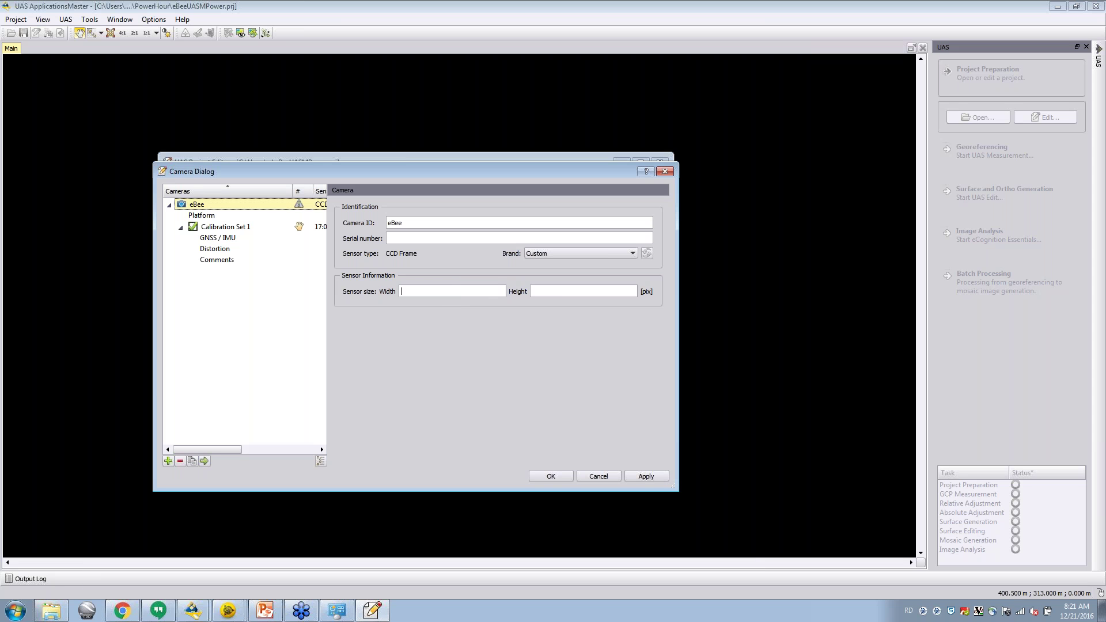
# Set the eBee camera's sensor size to 4000 pixels wide and 3000 pixels high.
pyautogui.click(456, 287)
pyautogui.write('4000')
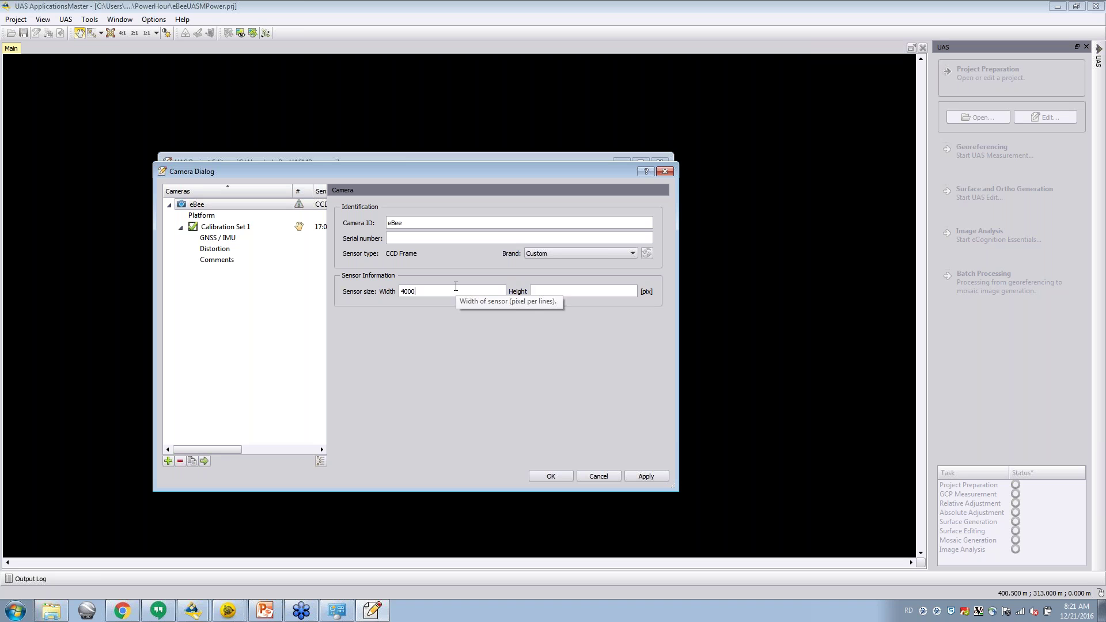
pyautogui.press('Tab')
pyautogui.write('3')
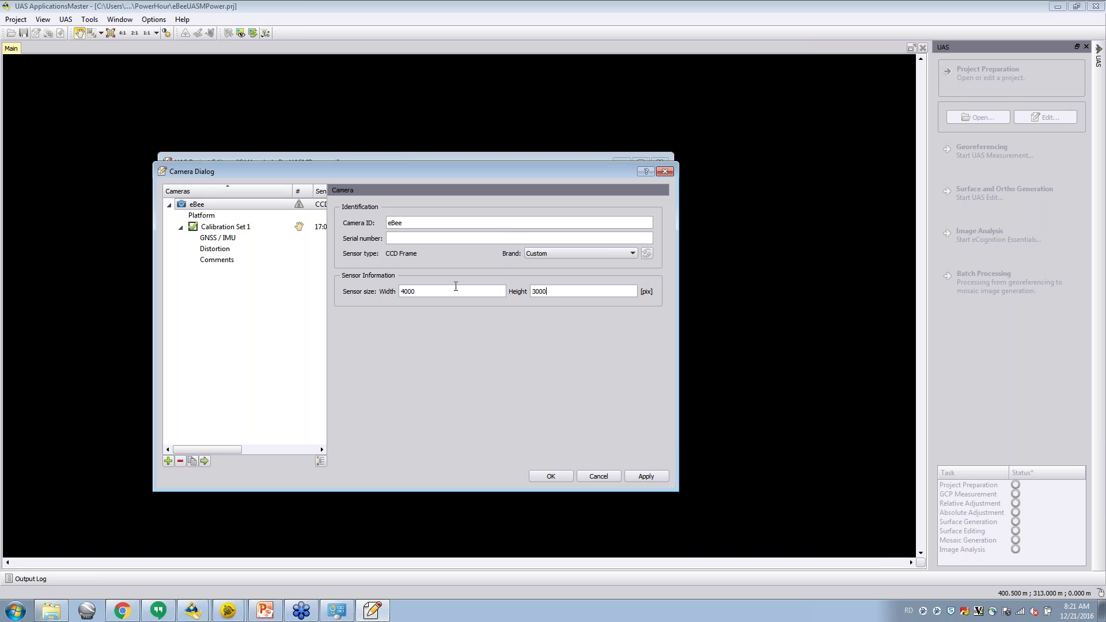
# Check the platform settings and give Calibration Set 1 a focal length of 5.00 mm and a pixel size of 1.87 × 1.87 µm.
pyautogui.click(203, 216)
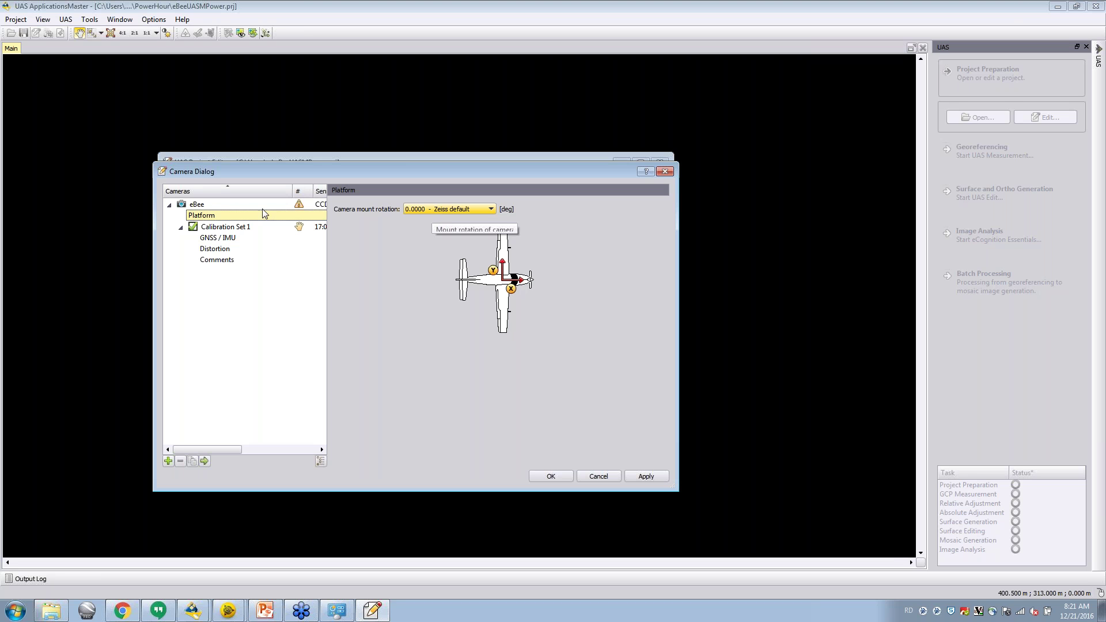
pyautogui.click(226, 228)
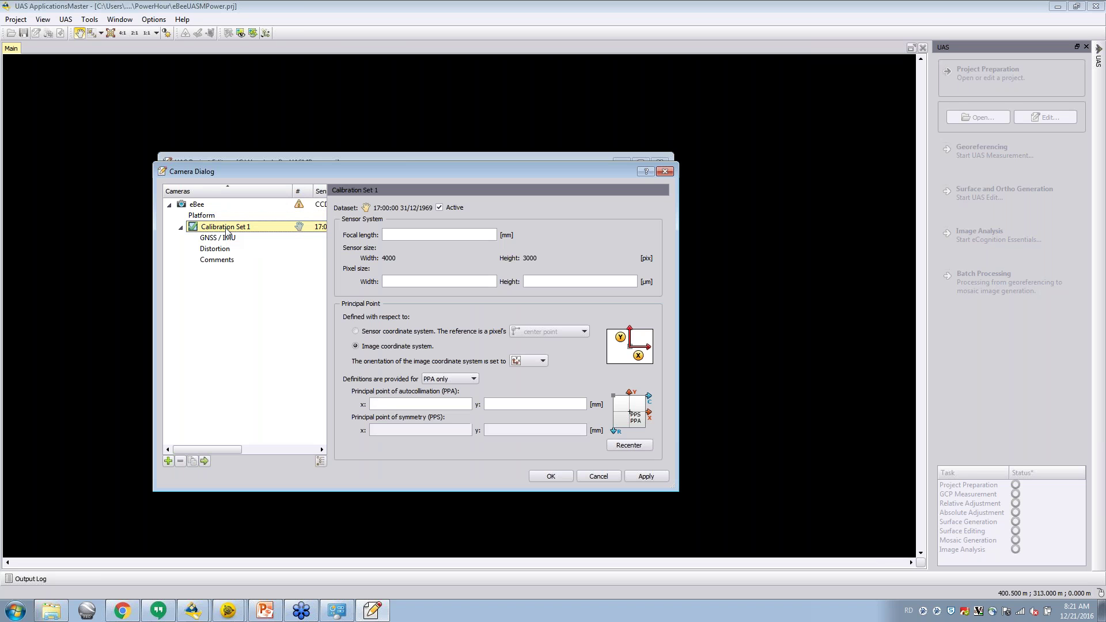
pyautogui.click(395, 234)
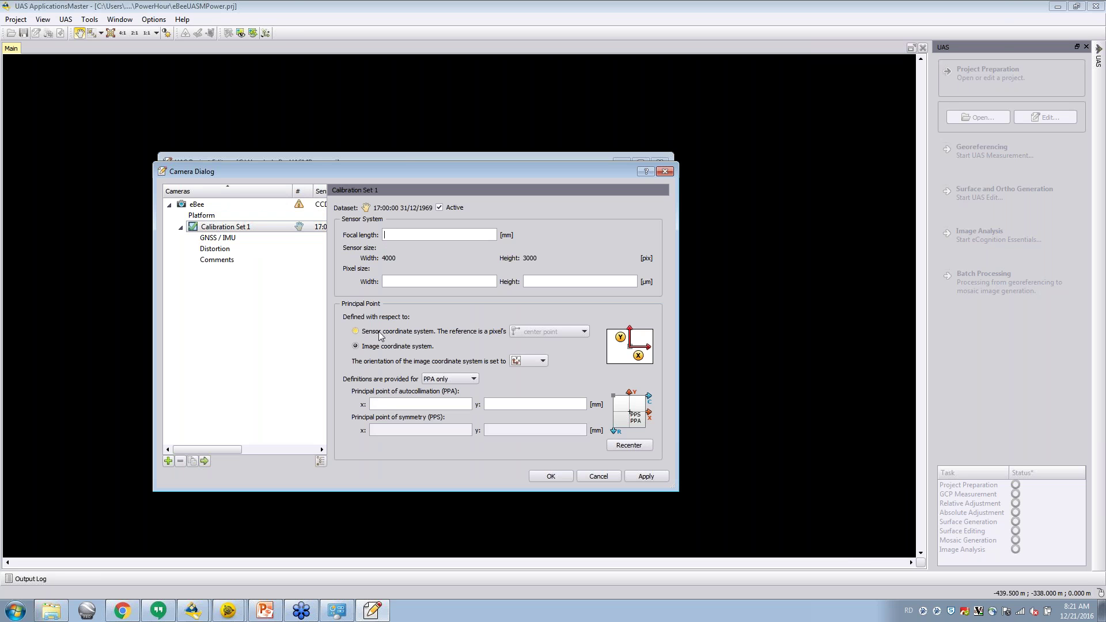
pyautogui.write('5.001.87')
pyautogui.press('Tab')
pyautogui.write('1.87')
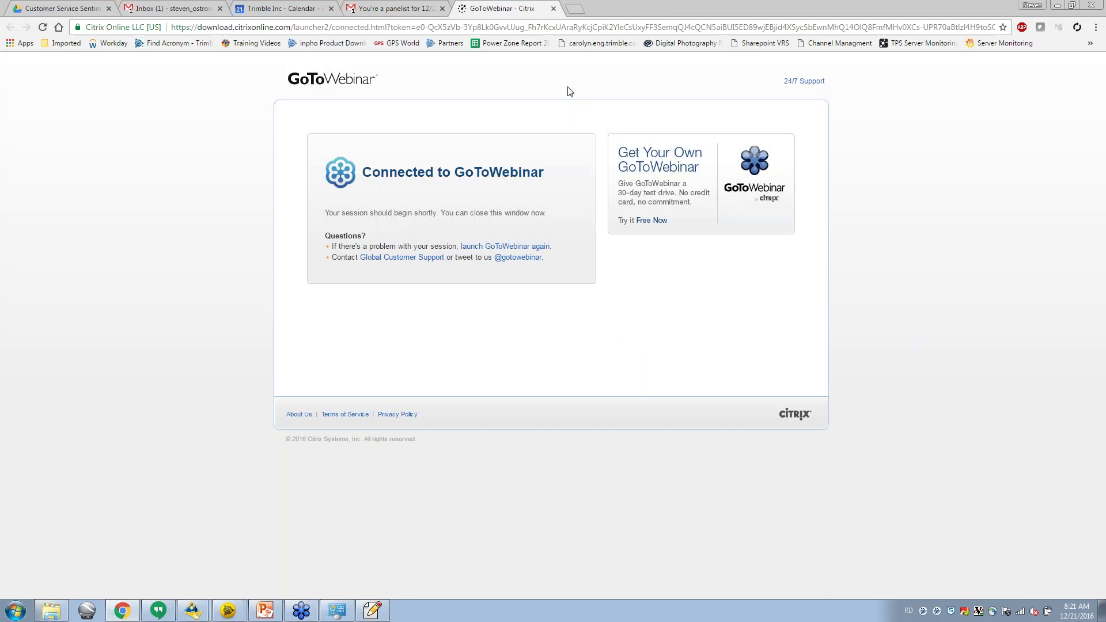
# In Chrome, search the web for "digital camera database" and open the Digital Camera Database site.
pyautogui.hotkey('ctrl', 't')
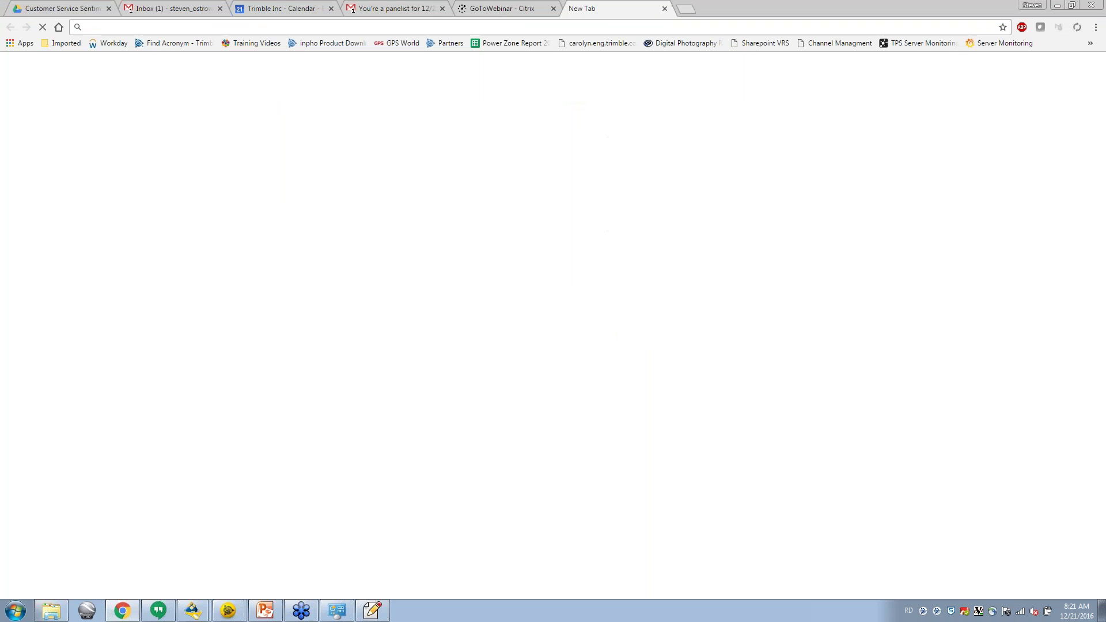
pyautogui.write('digital')
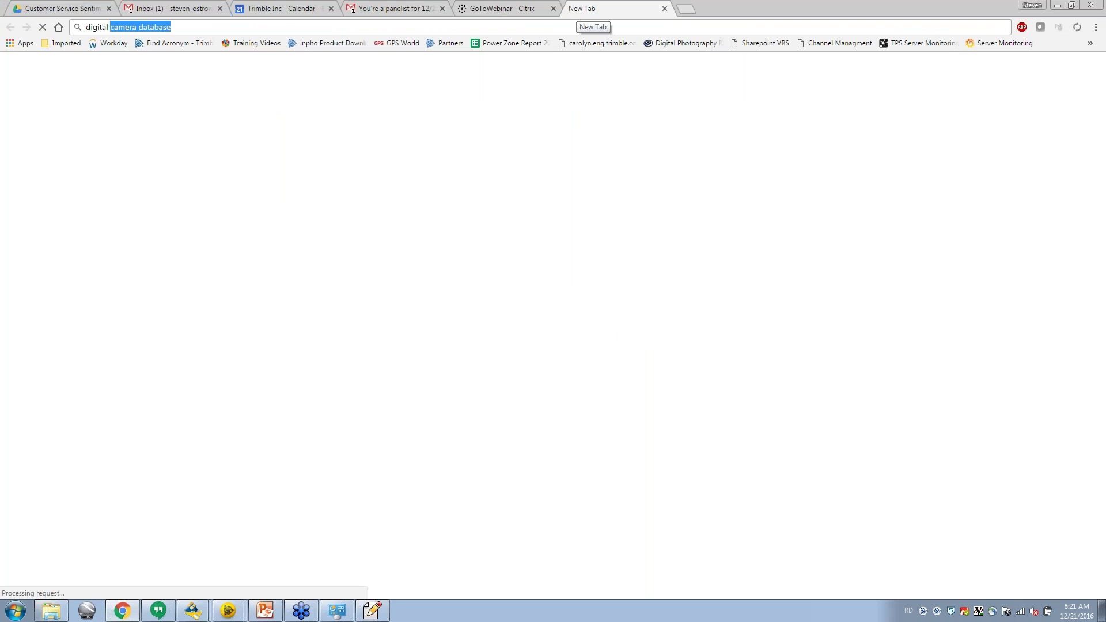
pyautogui.press('Return')
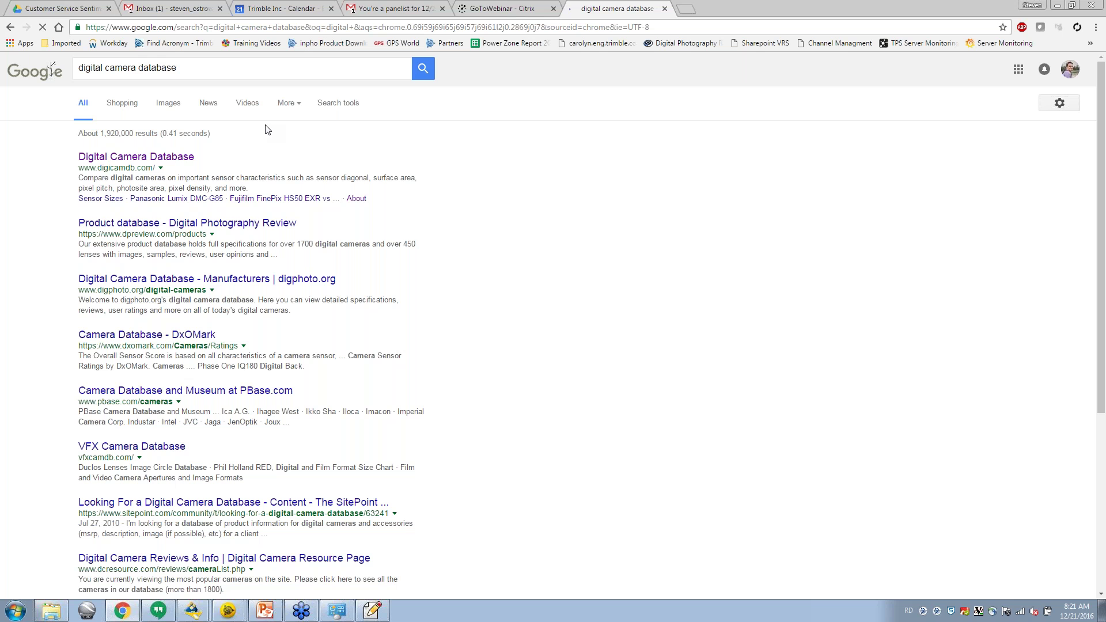
pyautogui.click(188, 157)
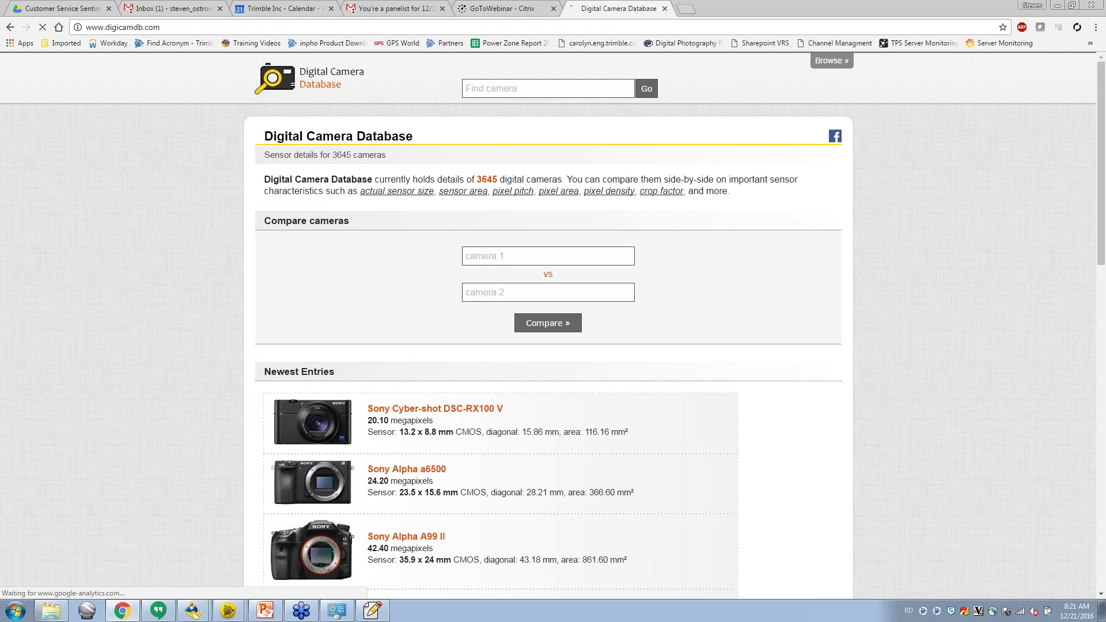
# Choose Canon PowerShot S110 as the first camera of the comparison.
pyautogui.click(548, 256)
pyautogui.write('cannon')
pyautogui.press('BackSpace')
pyautogui.press('BackSpace')
pyautogui.press('BackSpace')
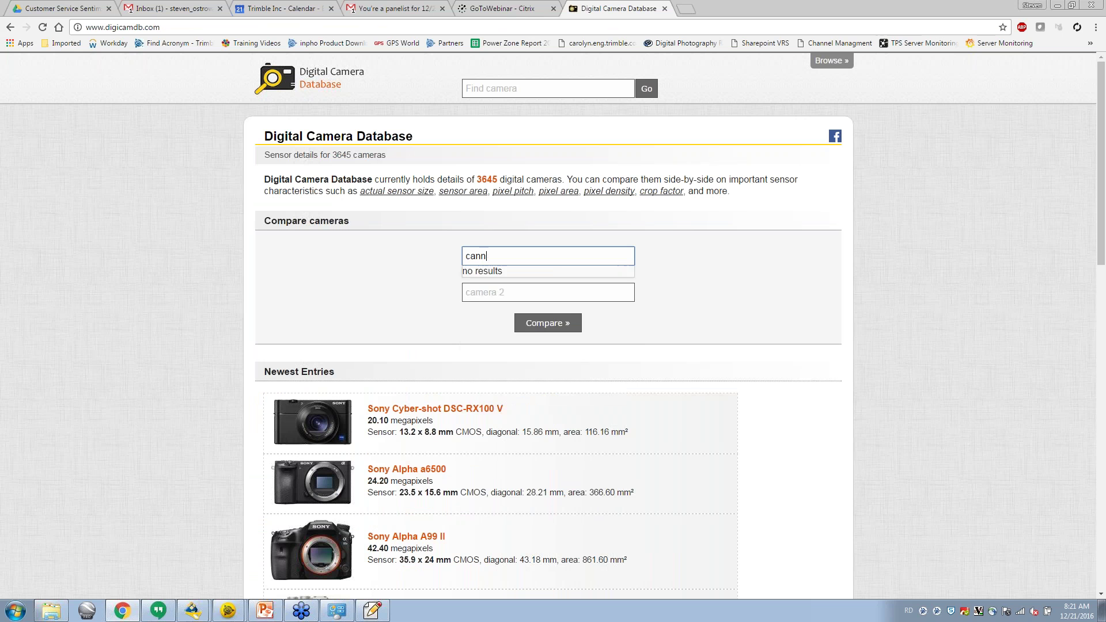
pyautogui.write('on p')
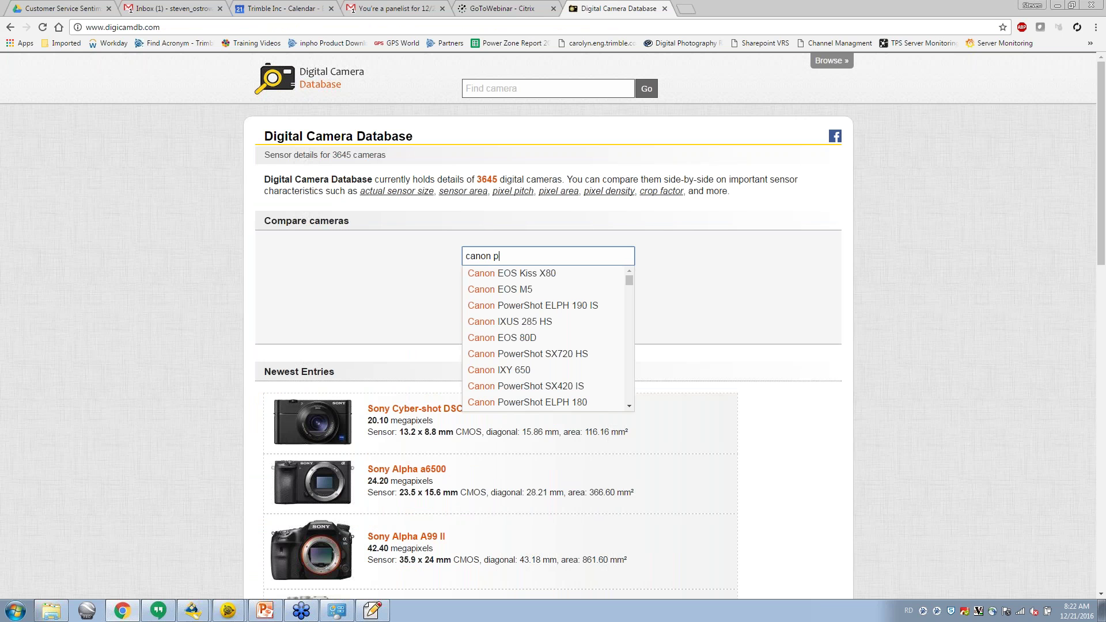
pyautogui.write('owershot s110')
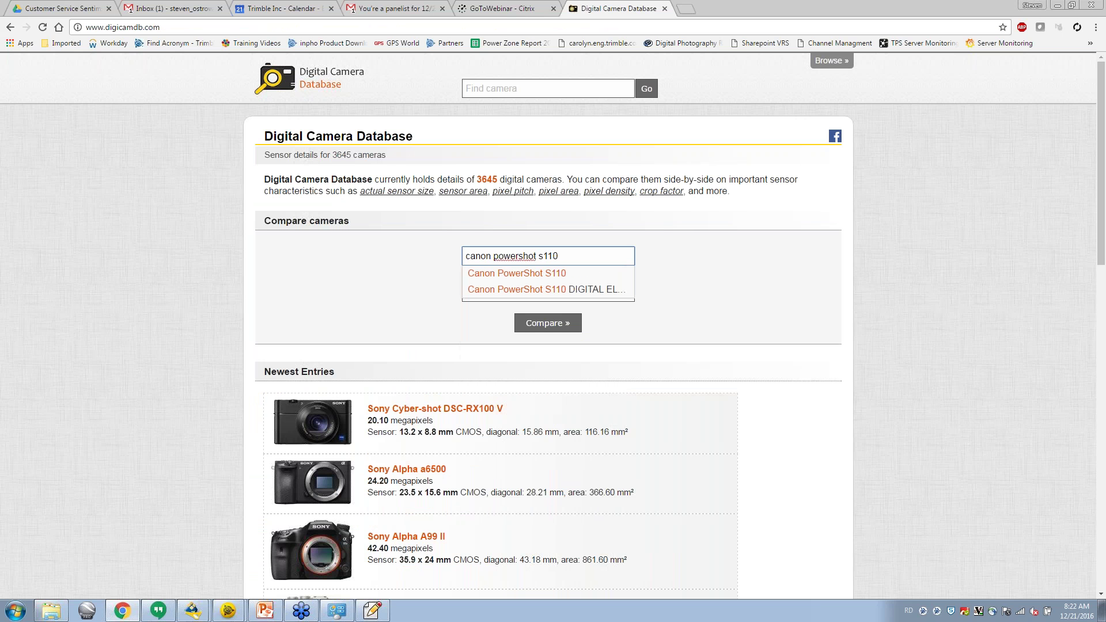
pyautogui.click(521, 274)
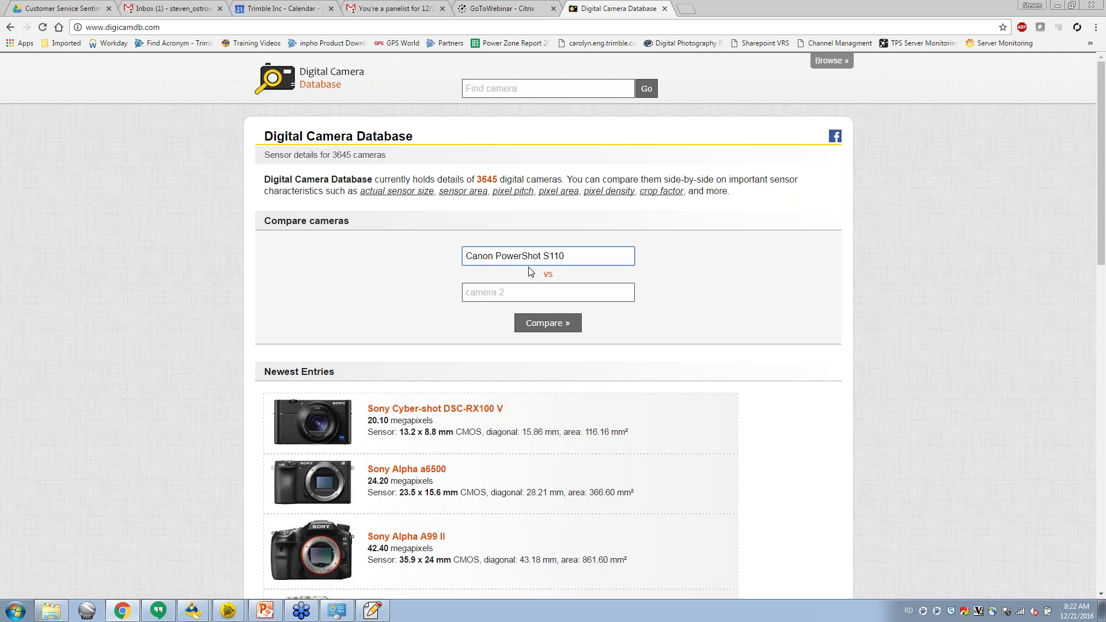
# Choose Canon EOS Kiss X80 as the second camera and run the comparison.
pyautogui.click(561, 293)
pyautogui.write('c')
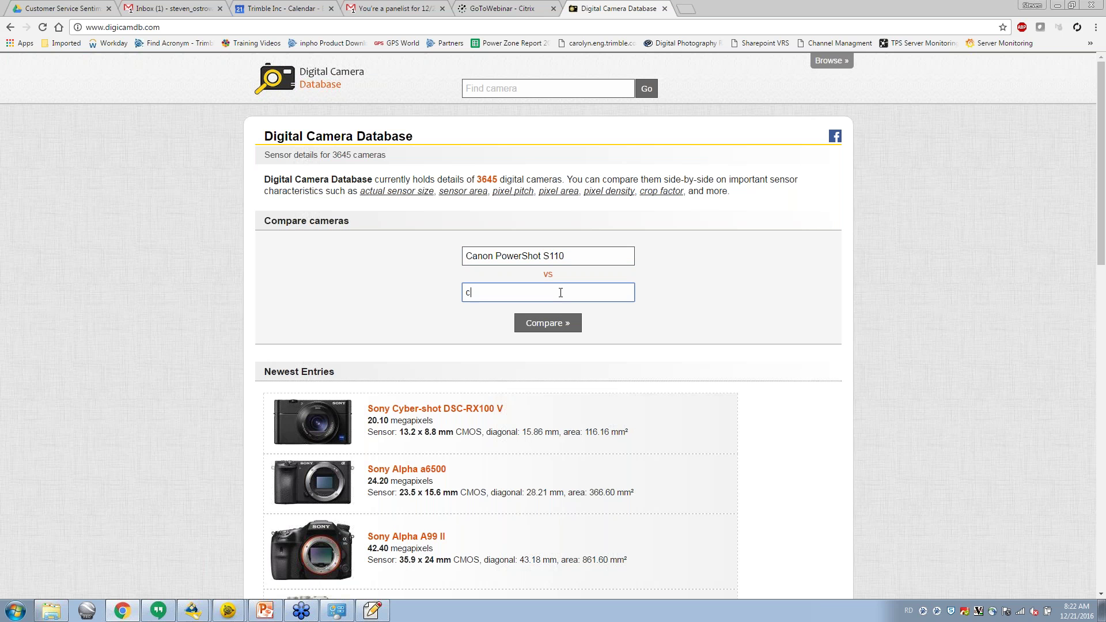
pyautogui.write('anon')
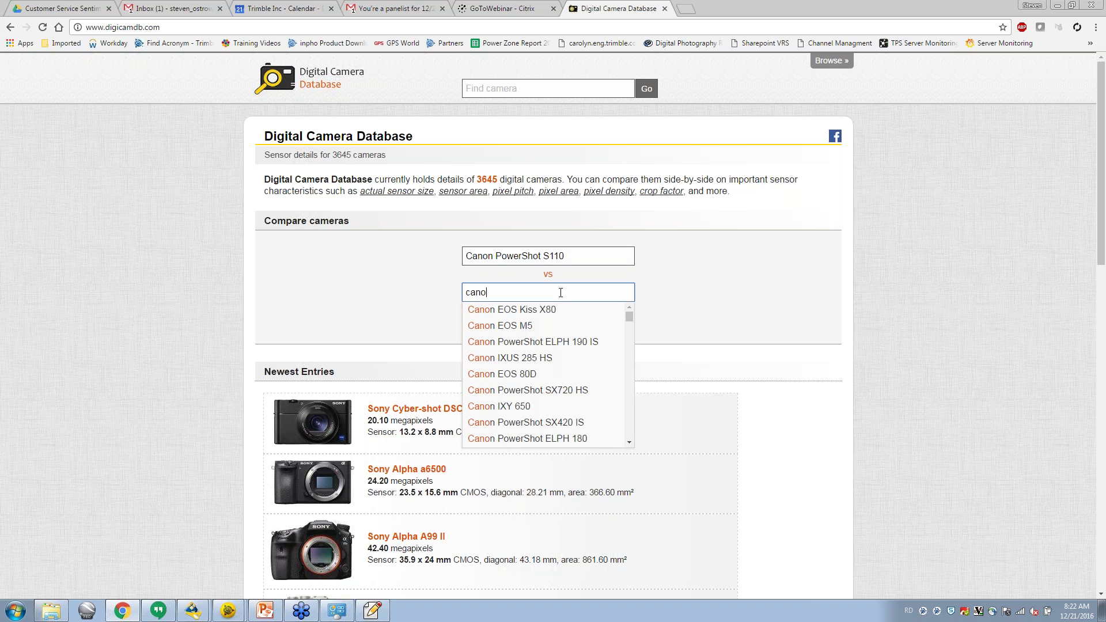
pyautogui.click(549, 311)
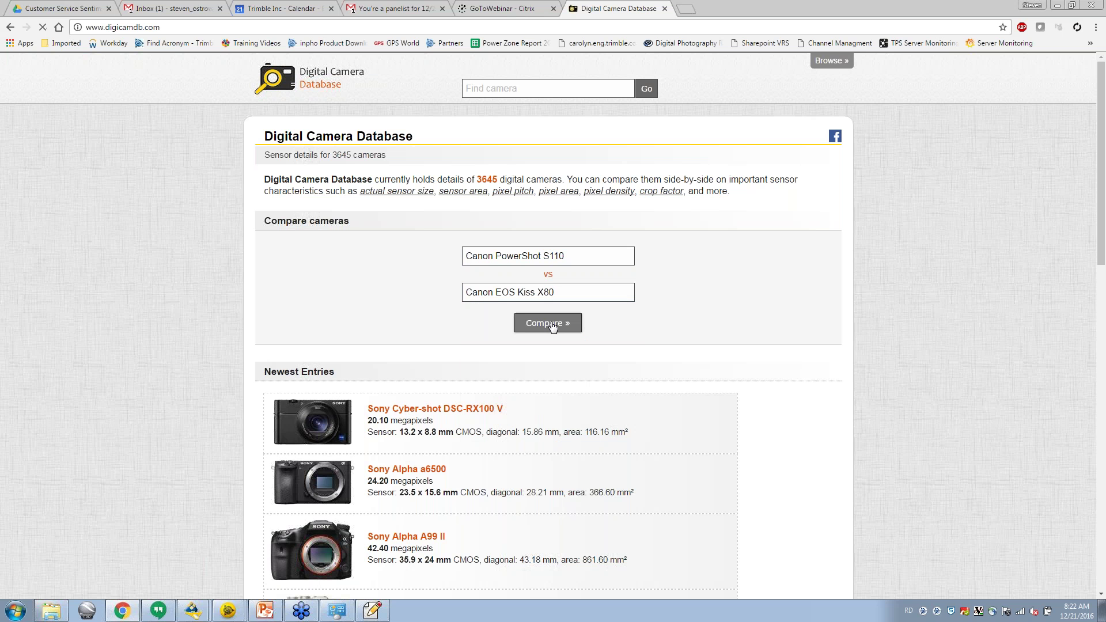
pyautogui.click(550, 331)
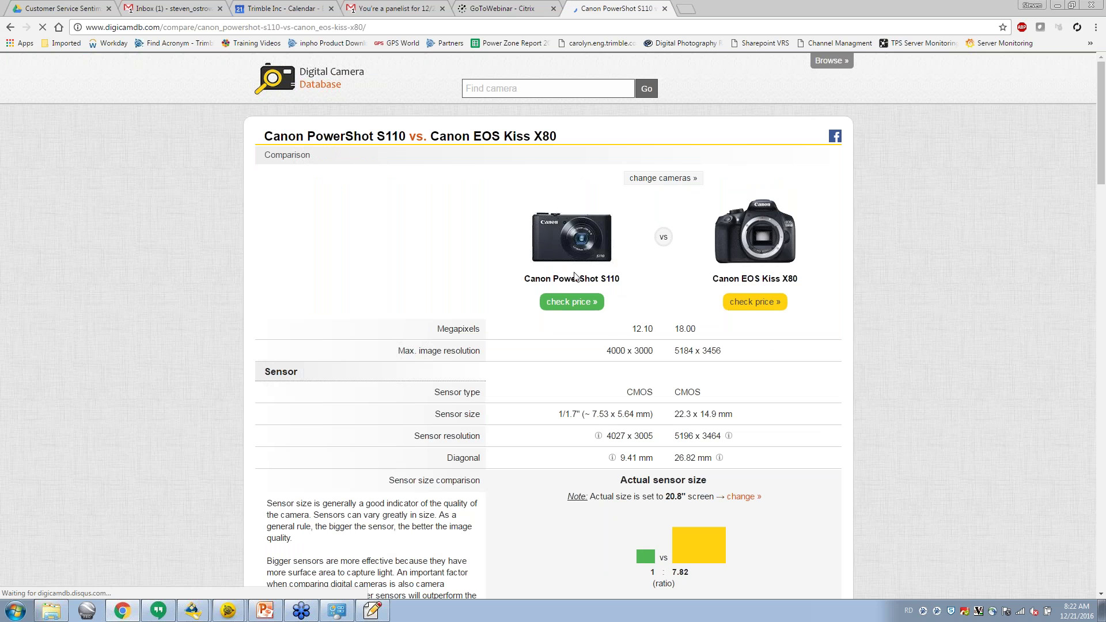
# Look up the PowerShot S110's pixel pitch in the comparison and return to the UASMaster camera settings.
pyautogui.scroll(-2, 552, 274)
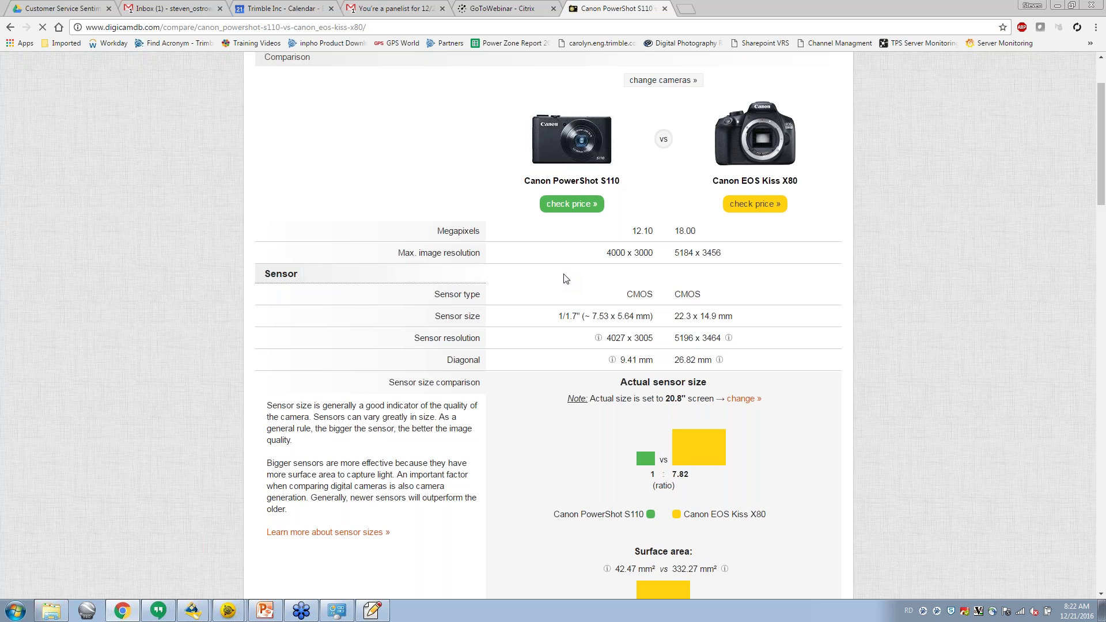
pyautogui.scroll(-2, 567, 278)
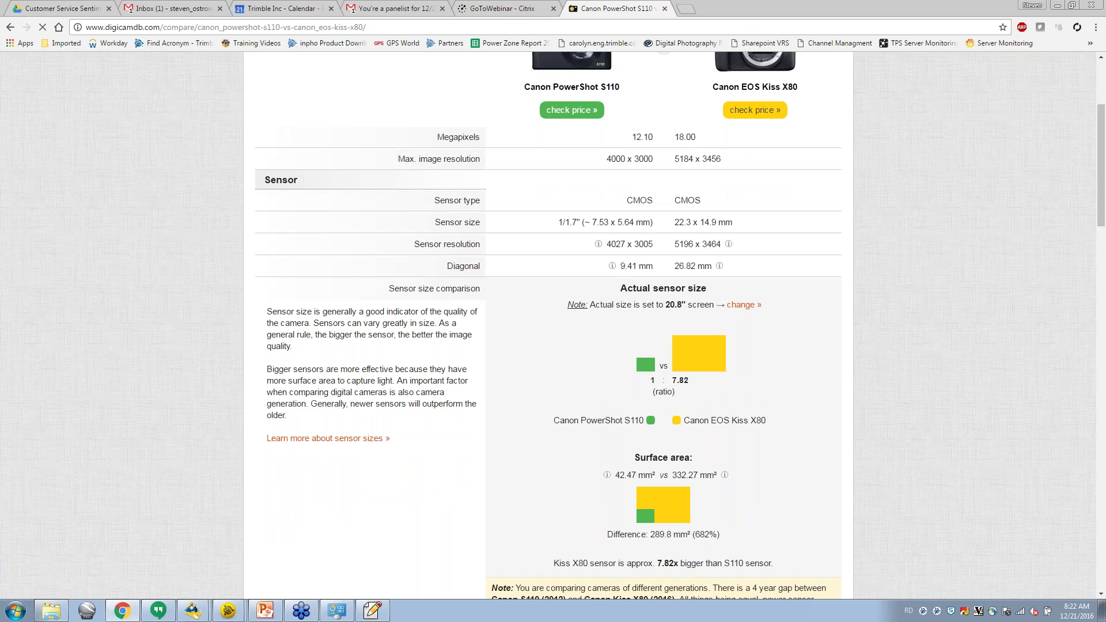
pyautogui.scroll(-2, 567, 278)
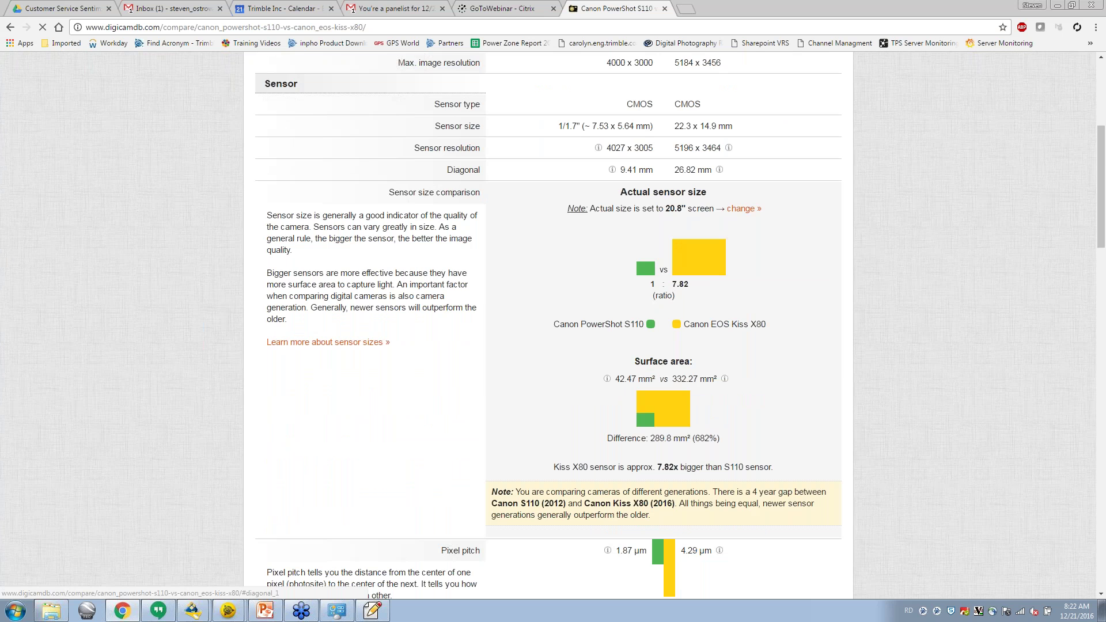
pyautogui.scroll(-4, 566, 278)
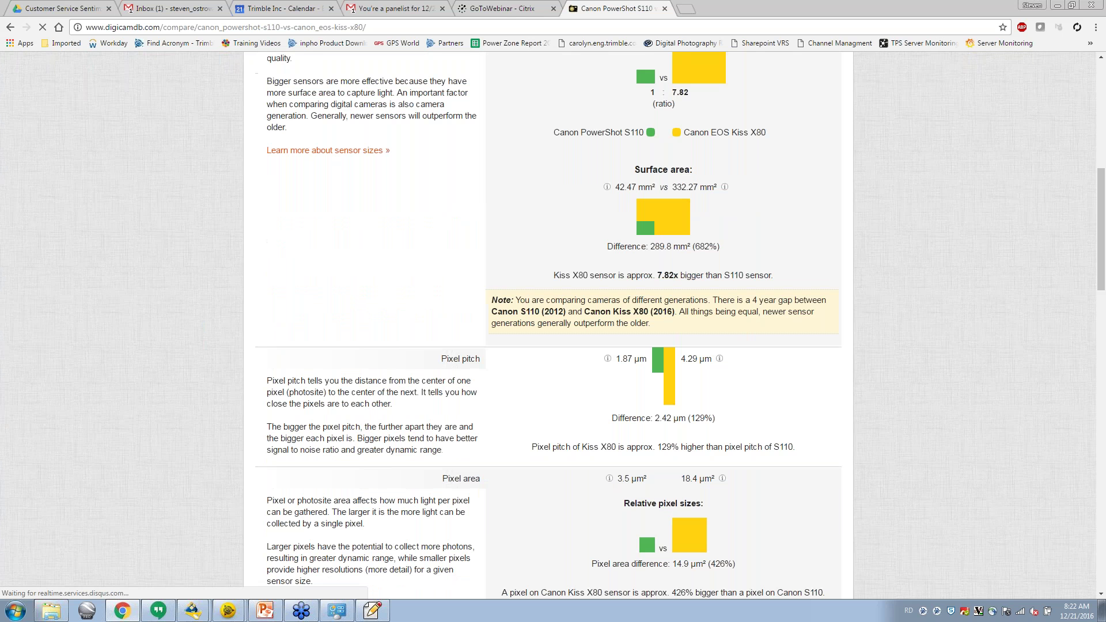
pyautogui.click(1059, 7)
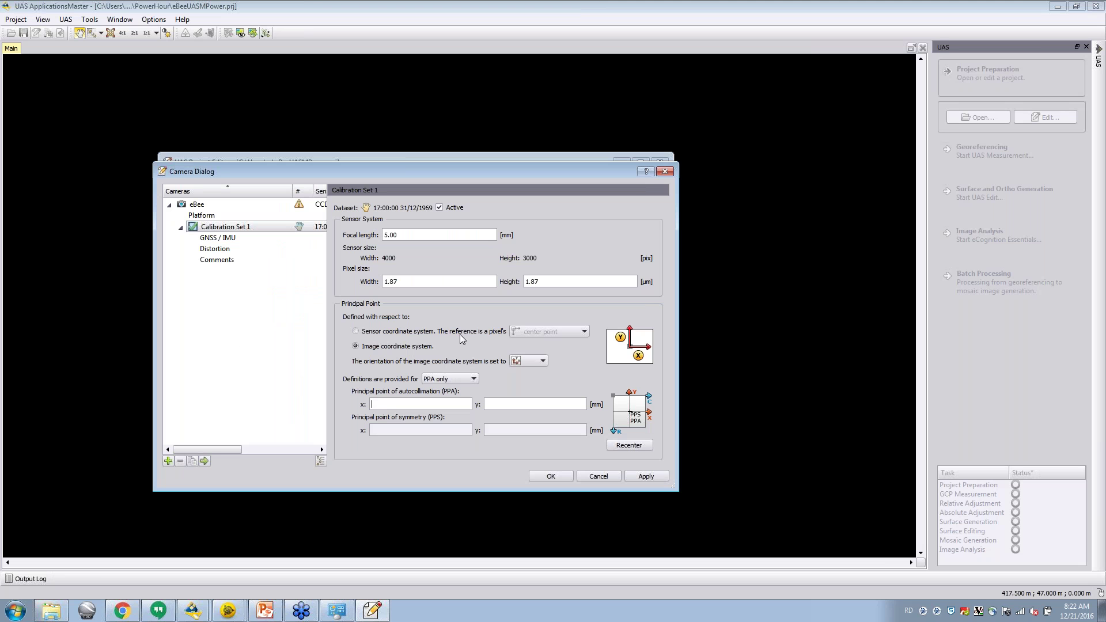
# Orient the image coordinate system with x up and y left, with the principal point of autocollimation at x 0, y 0.
pyautogui.click(534, 361)
pyautogui.click(533, 374)
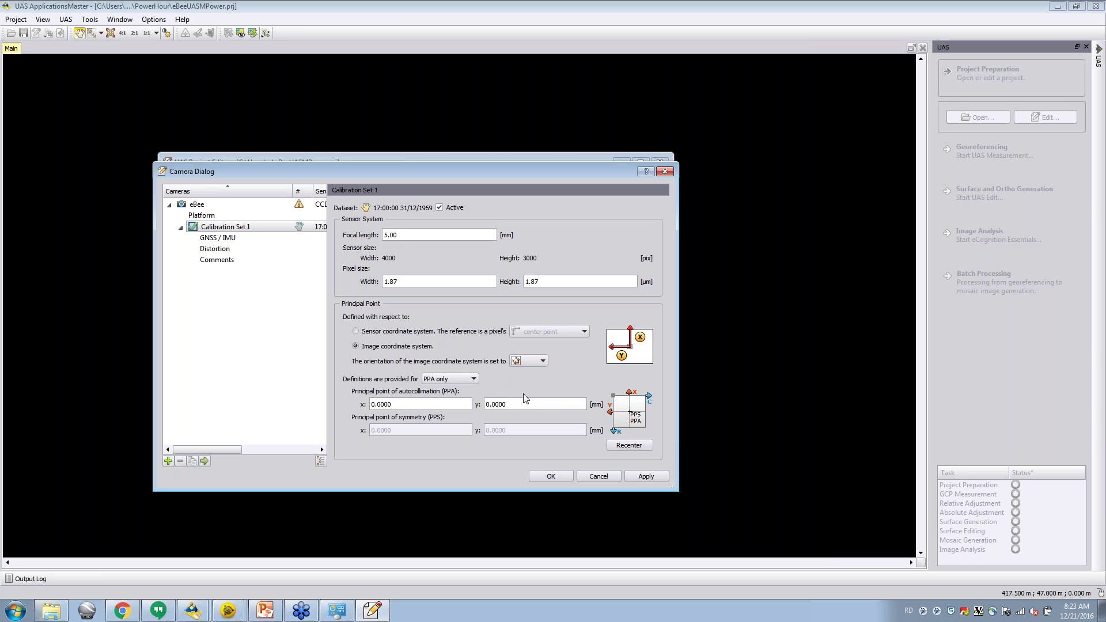
pyautogui.click(248, 236)
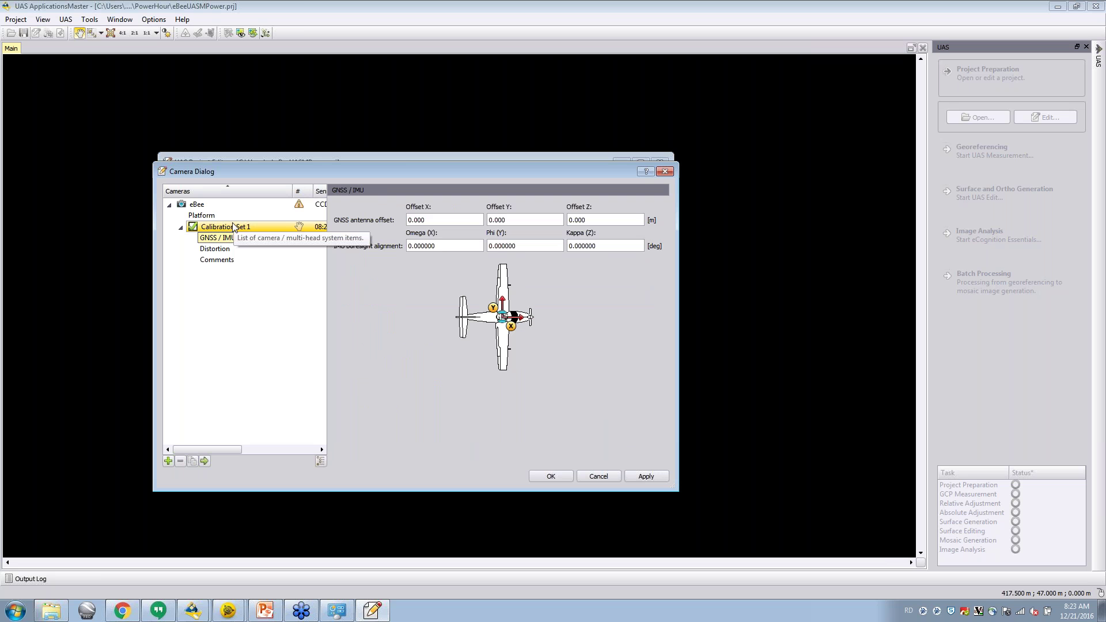
pyautogui.click(233, 227)
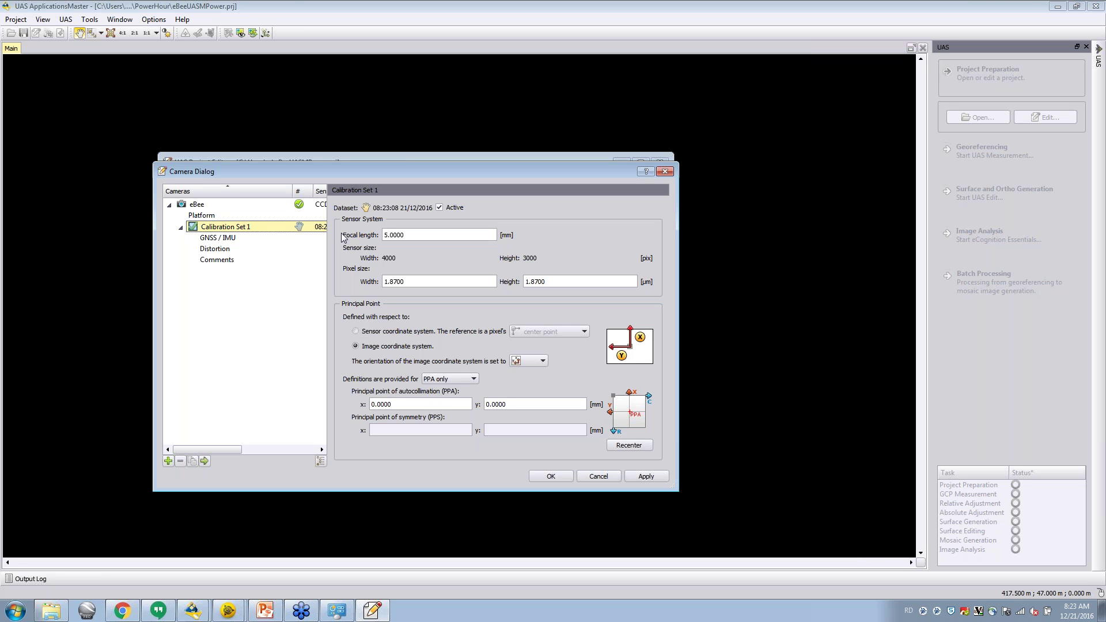
# Check the calibration set's GNSS/IMU offsets and set its distortion correction type to Coefficients.
pyautogui.click(244, 242)
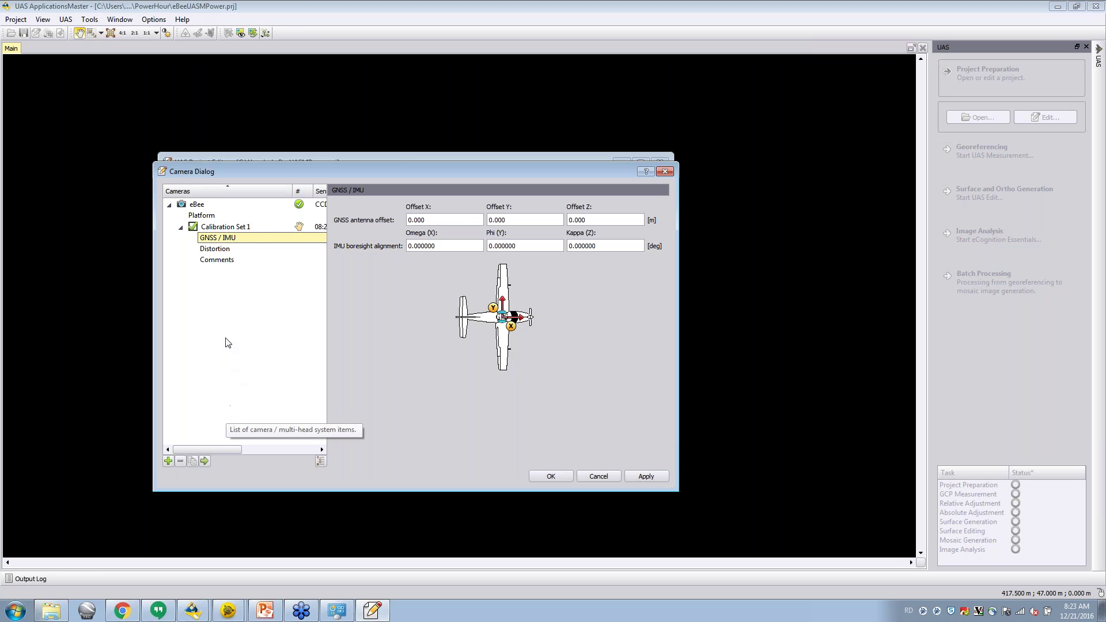
pyautogui.click(247, 248)
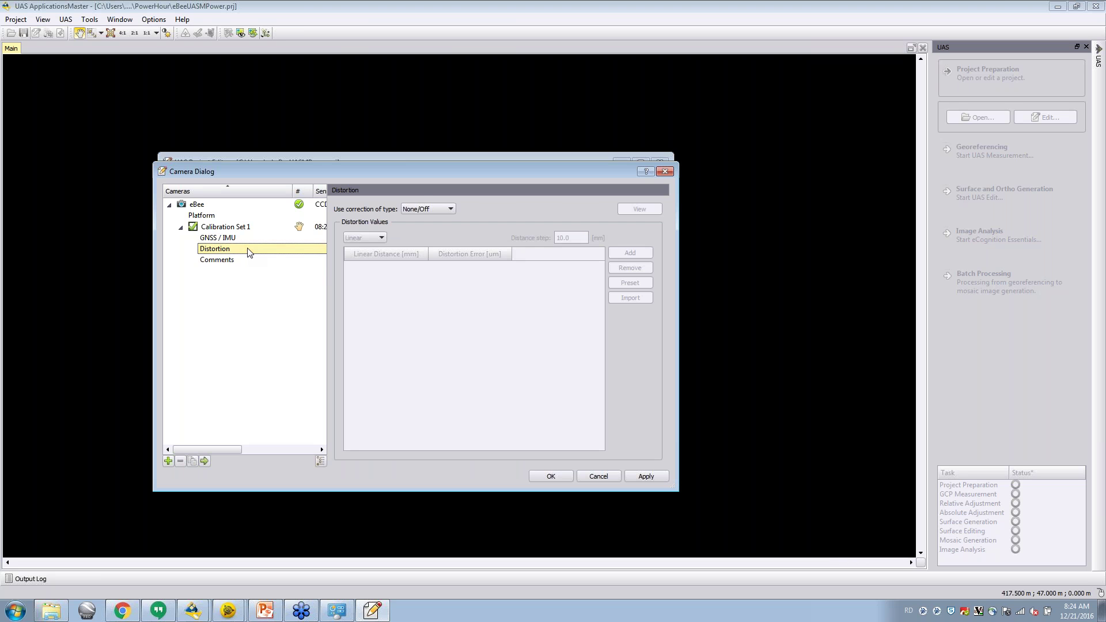
pyautogui.click(410, 207)
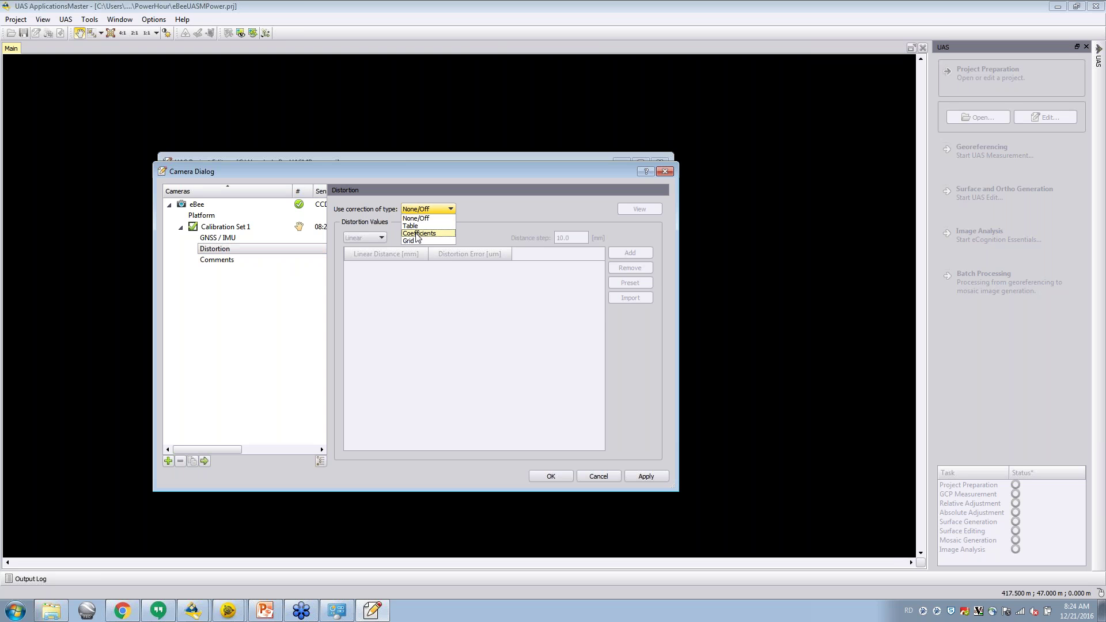
pyautogui.click(418, 233)
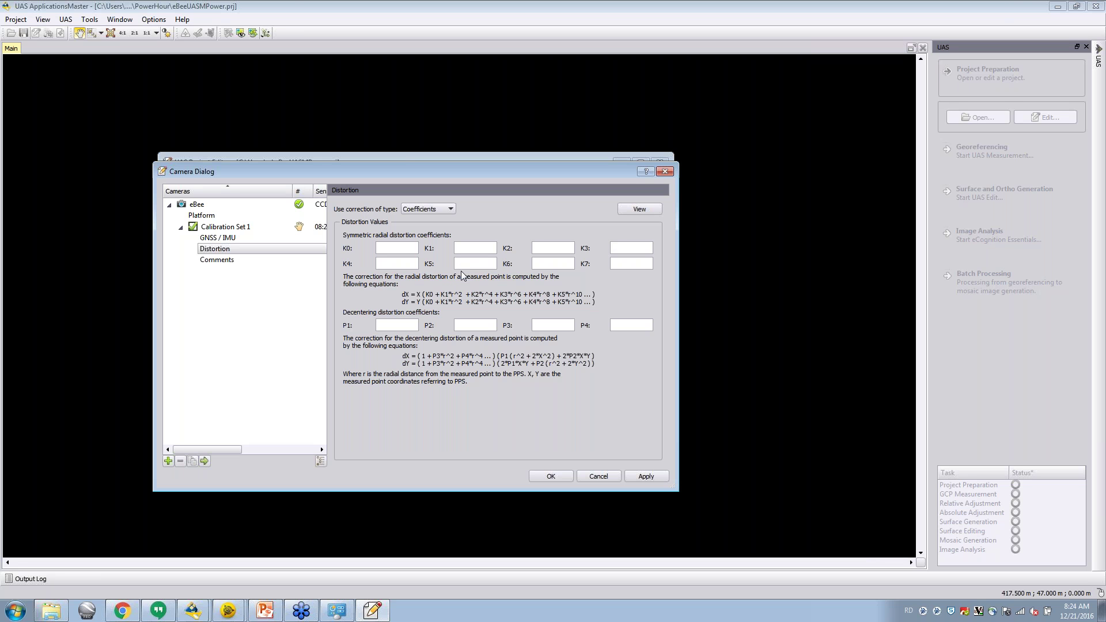
# Review the comments and the eBee camera's identification, and accept the camera definition.
pyautogui.click(284, 267)
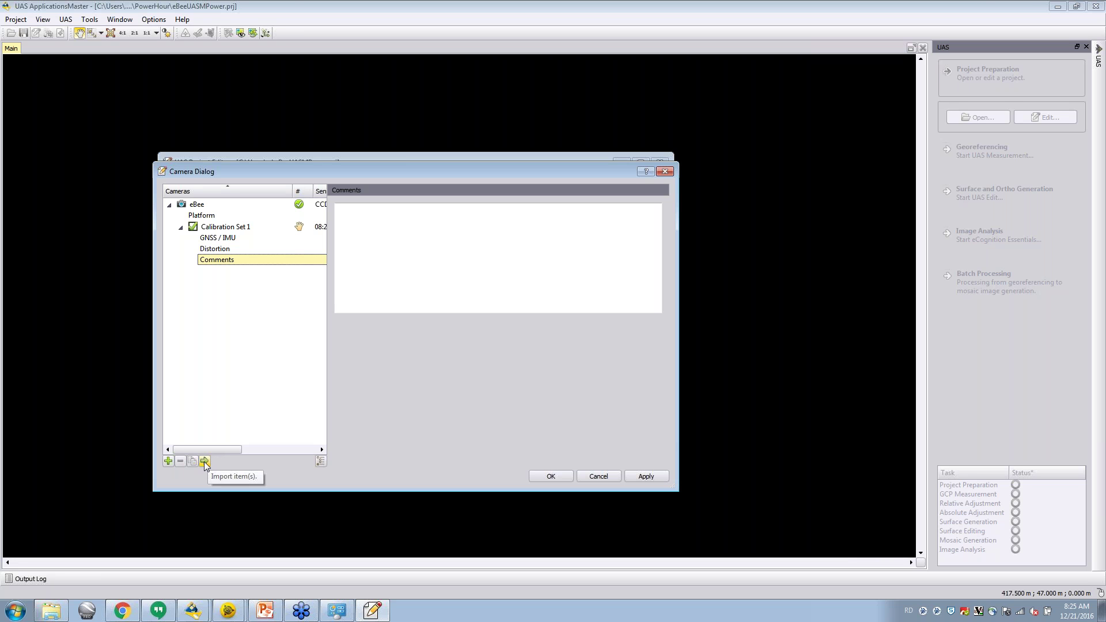
pyautogui.click(209, 211)
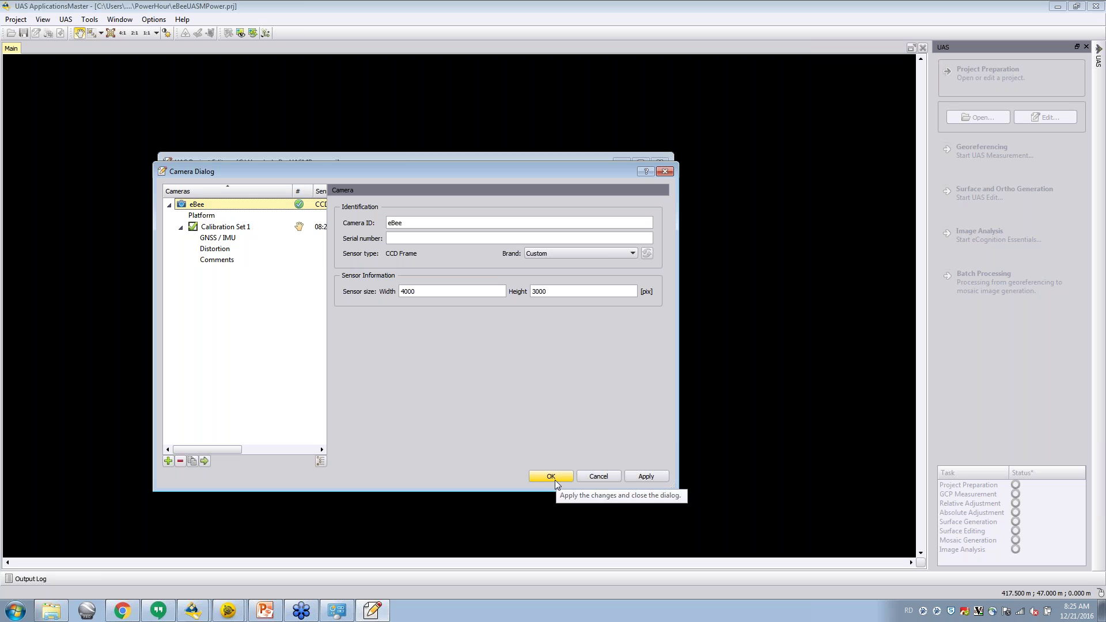
pyautogui.click(555, 478)
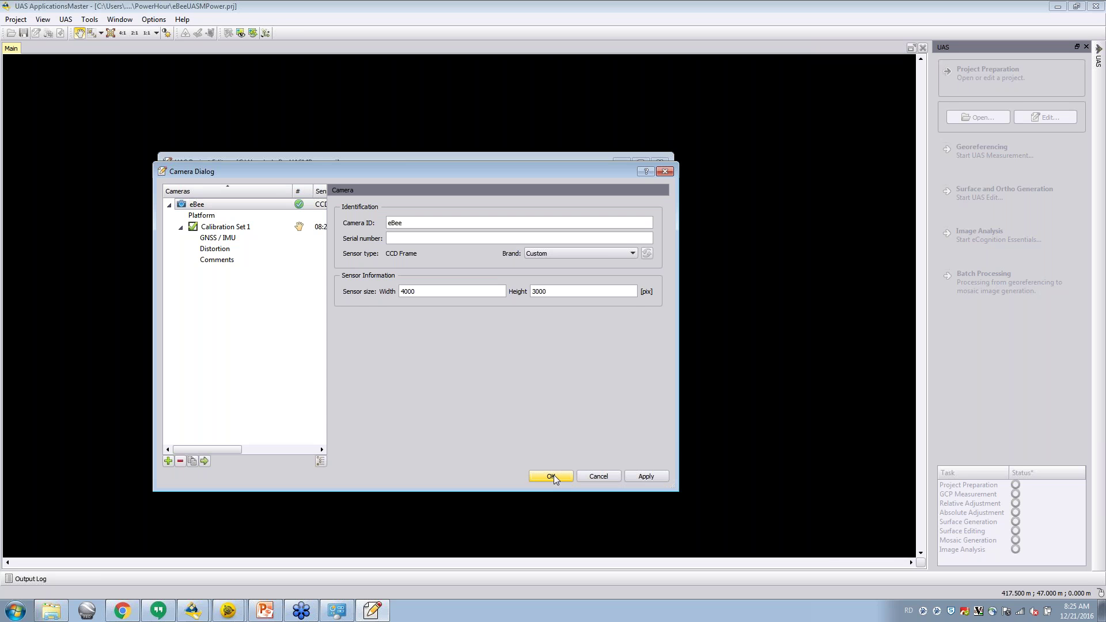
pyautogui.click(551, 476)
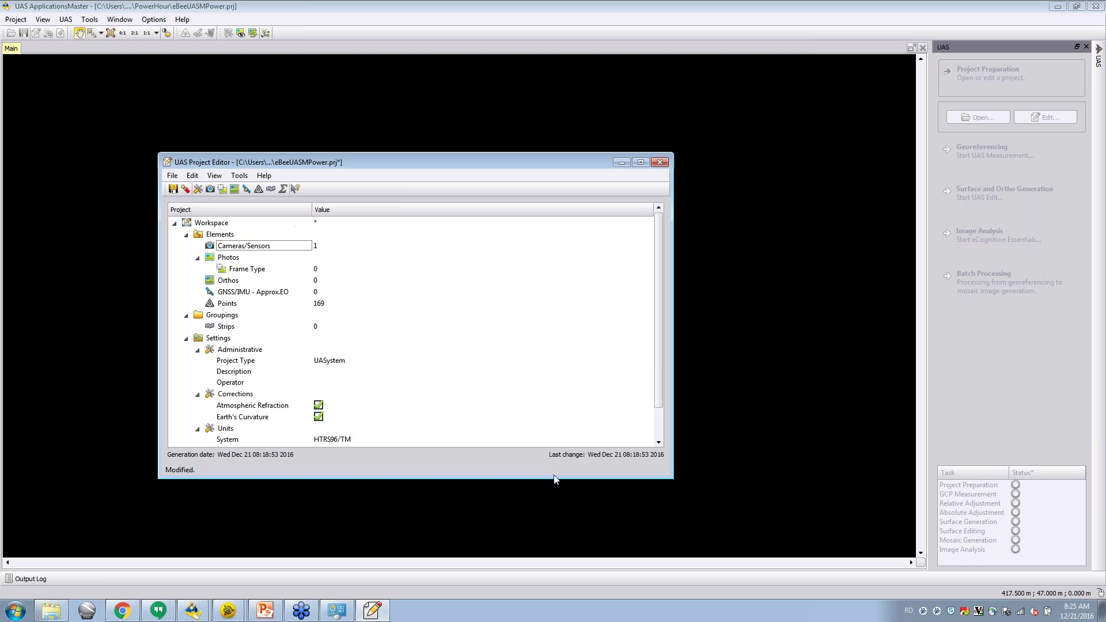
# Start importing image files as frame photos and add the img directory from the PowerHour folder.
pyautogui.click(270, 274)
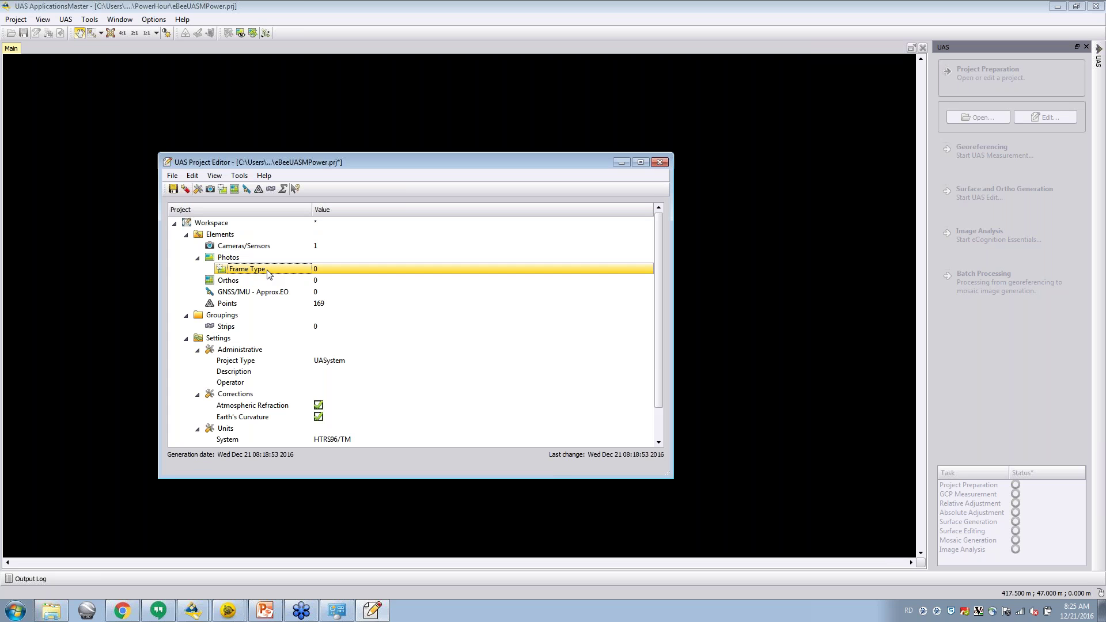
pyautogui.doubleClick(269, 274)
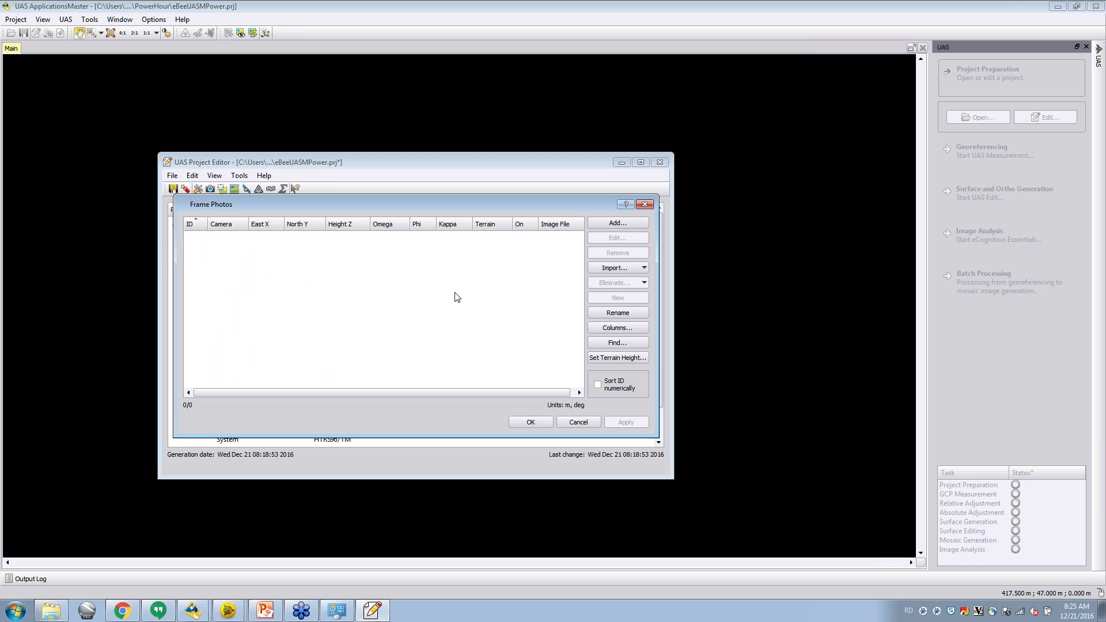
pyautogui.click(617, 271)
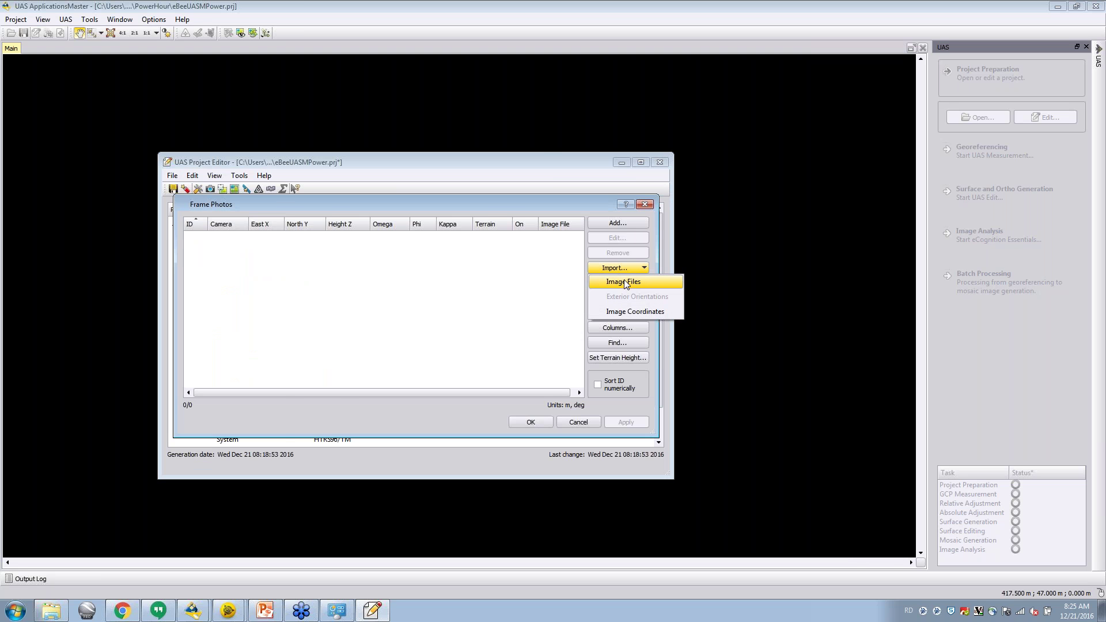
pyautogui.click(624, 282)
pyautogui.click(511, 216)
pyautogui.click(529, 245)
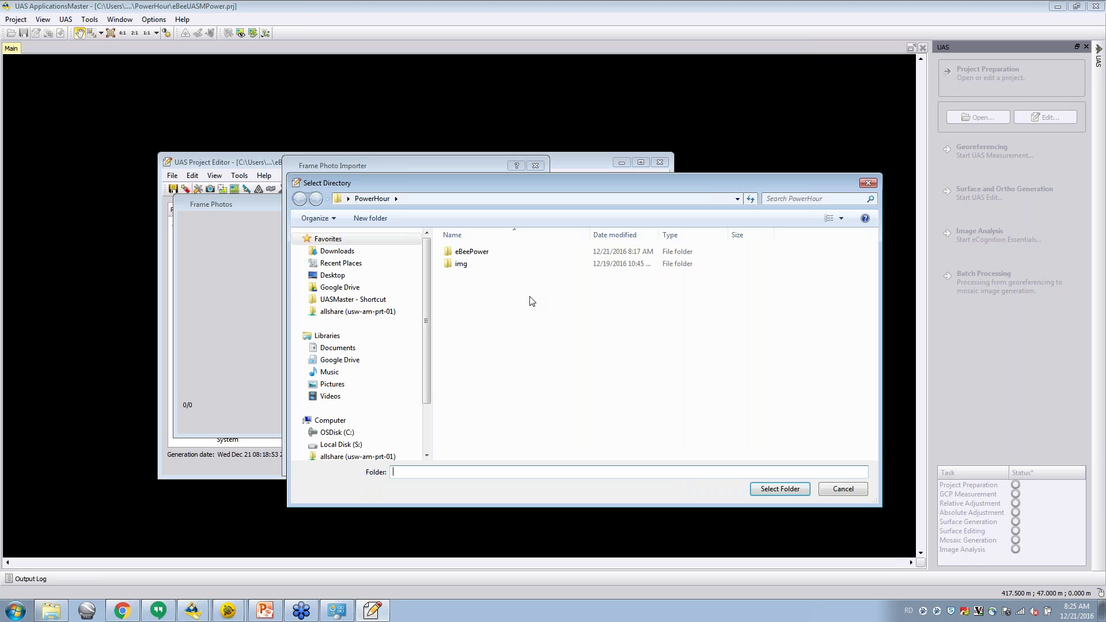
pyautogui.click(345, 275)
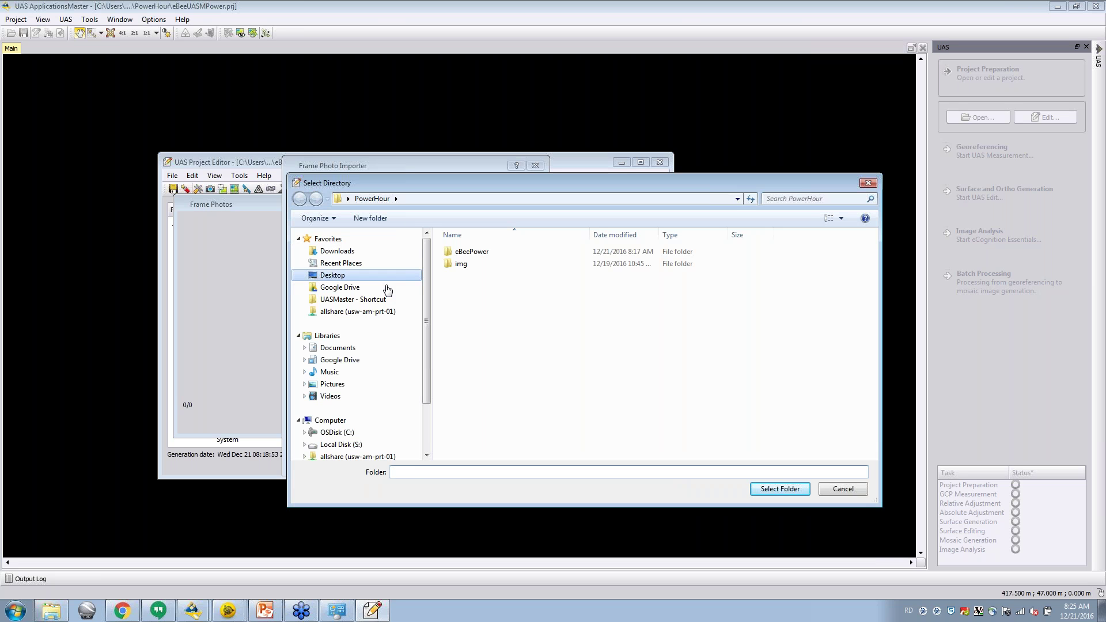
pyautogui.doubleClick(473, 264)
pyautogui.click(473, 263)
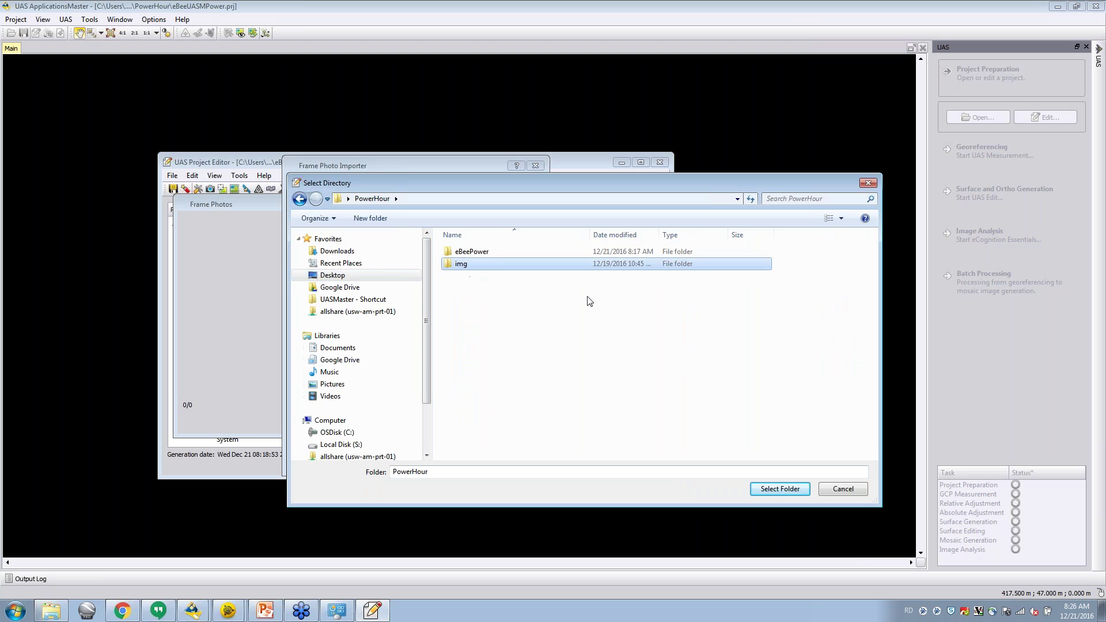
pyautogui.click(779, 488)
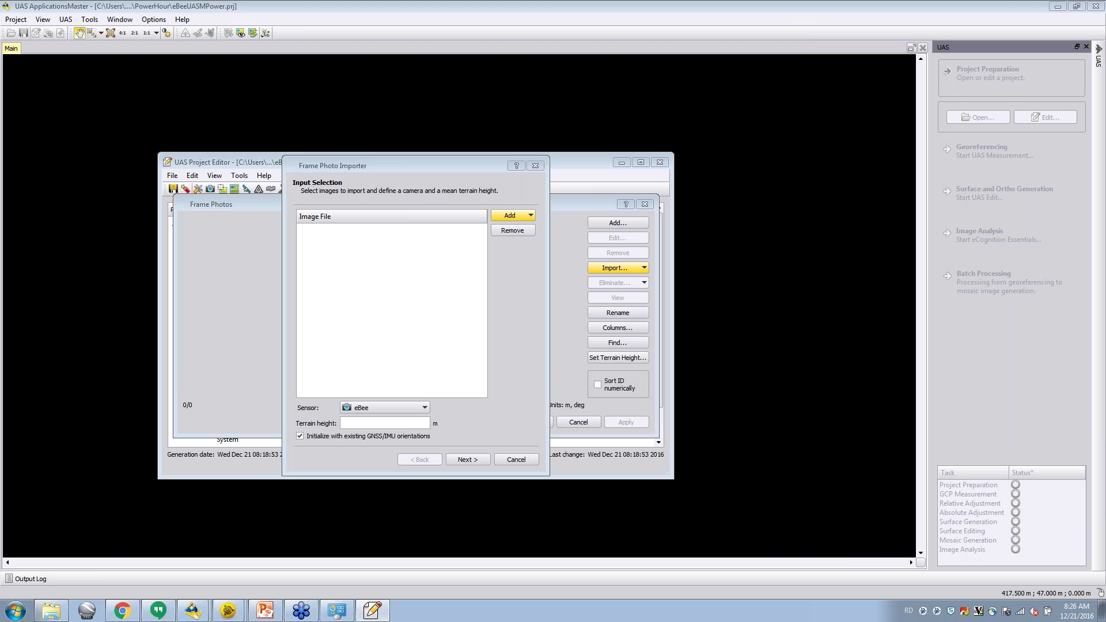
# Set the mean terrain height of the imported photos to 150 m and continue to the ID extraction.
pyautogui.click(408, 423)
pyautogui.write('150')
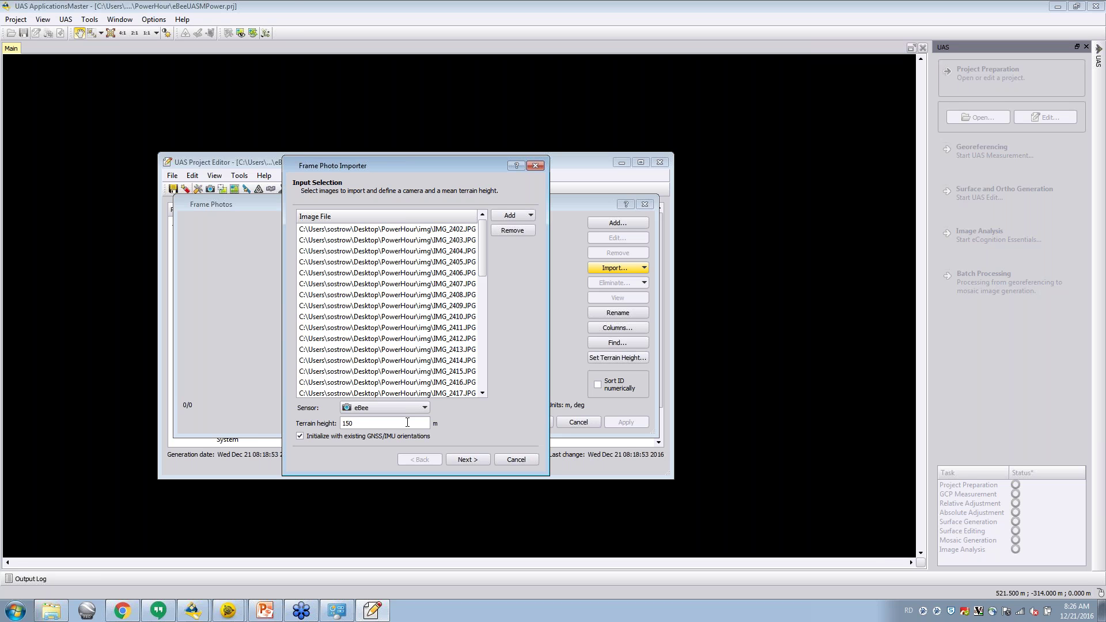
pyautogui.click(457, 460)
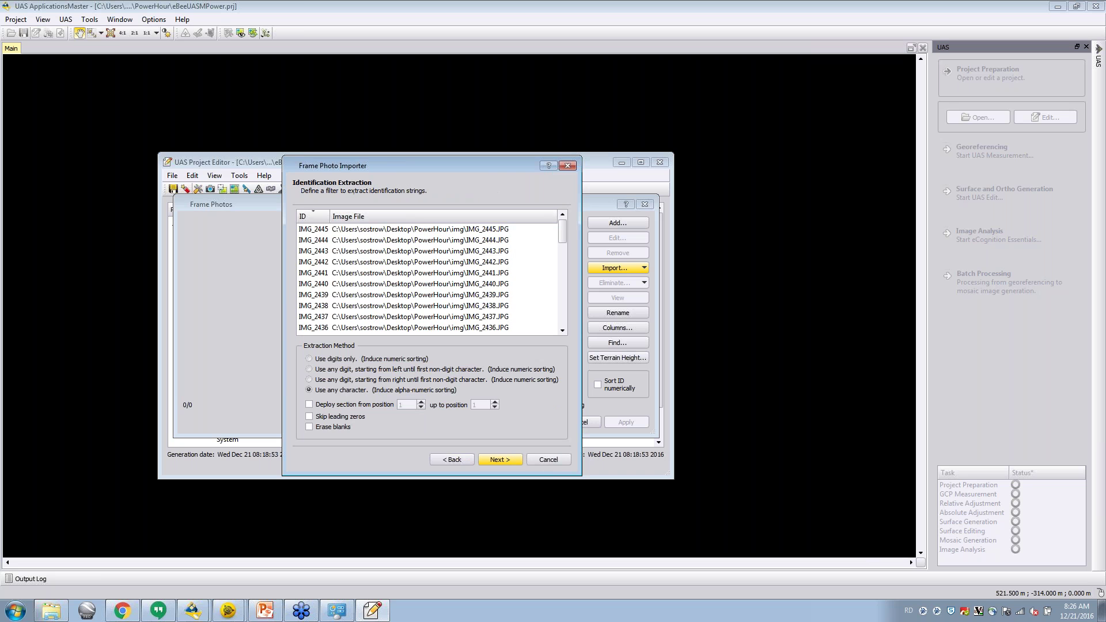
# Extract the photo IDs from any character, deploying a section from position 1 that covers full names such as IMG_2445.
pyautogui.click(329, 405)
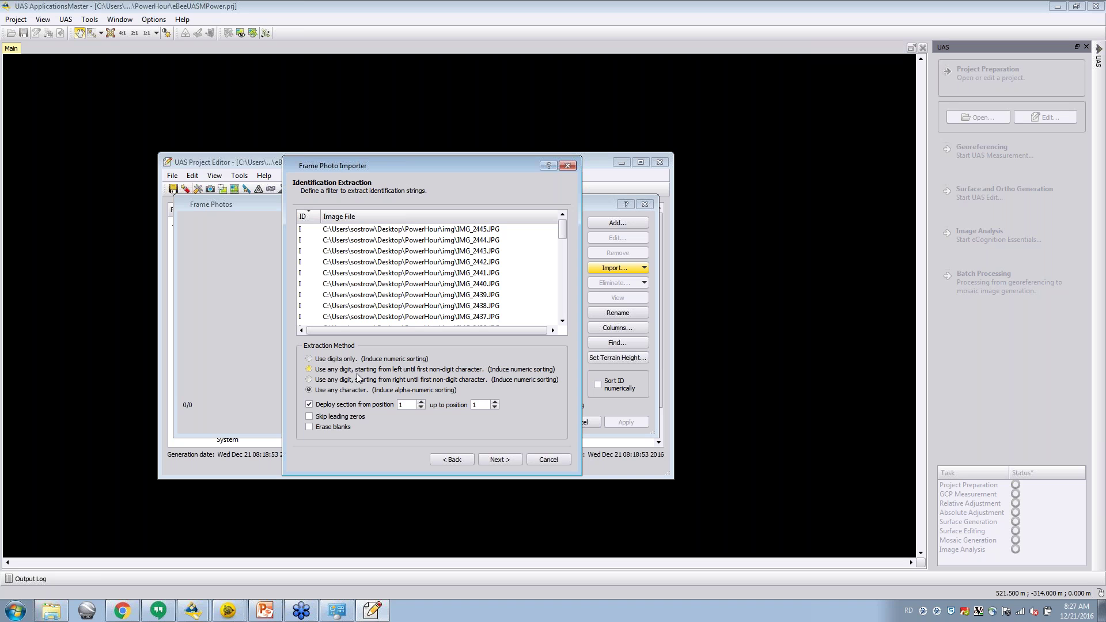
pyautogui.click(495, 403)
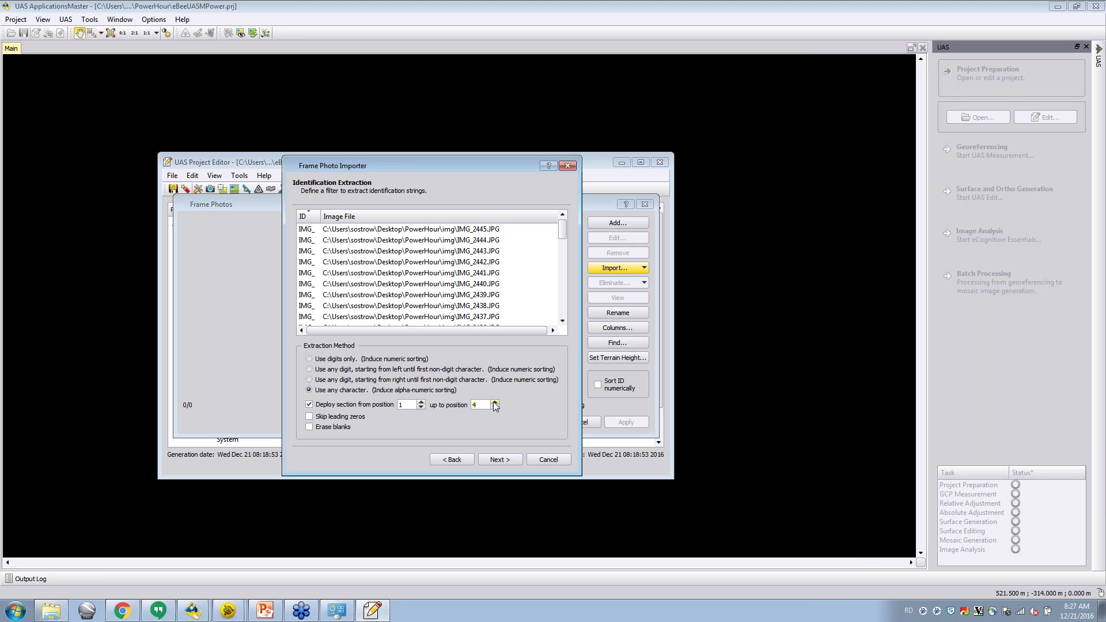
pyautogui.click(495, 402)
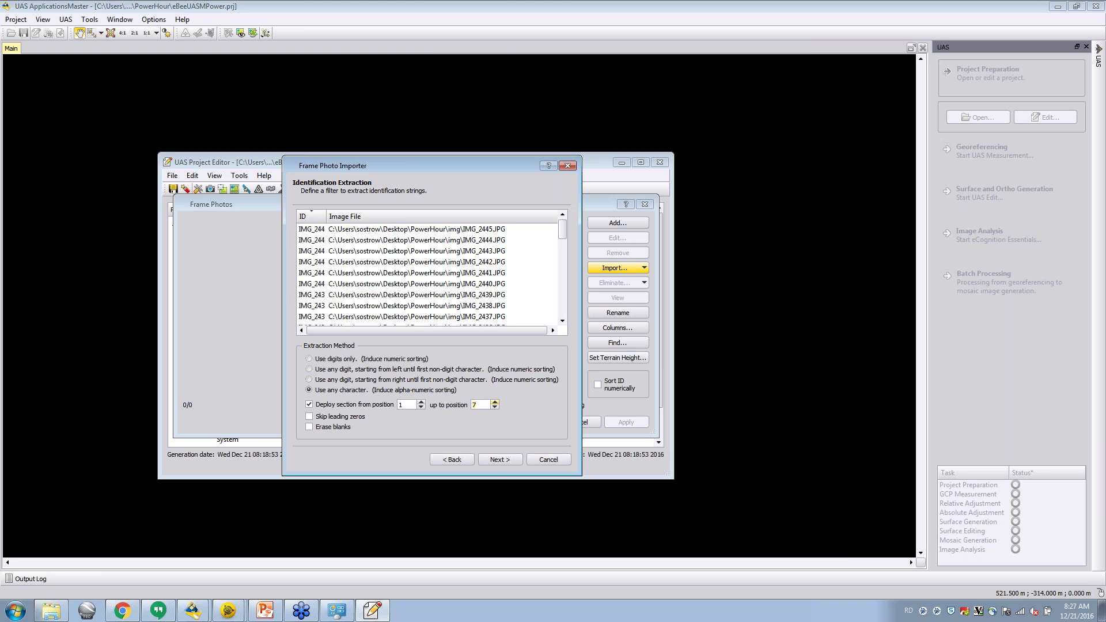
pyautogui.click(497, 460)
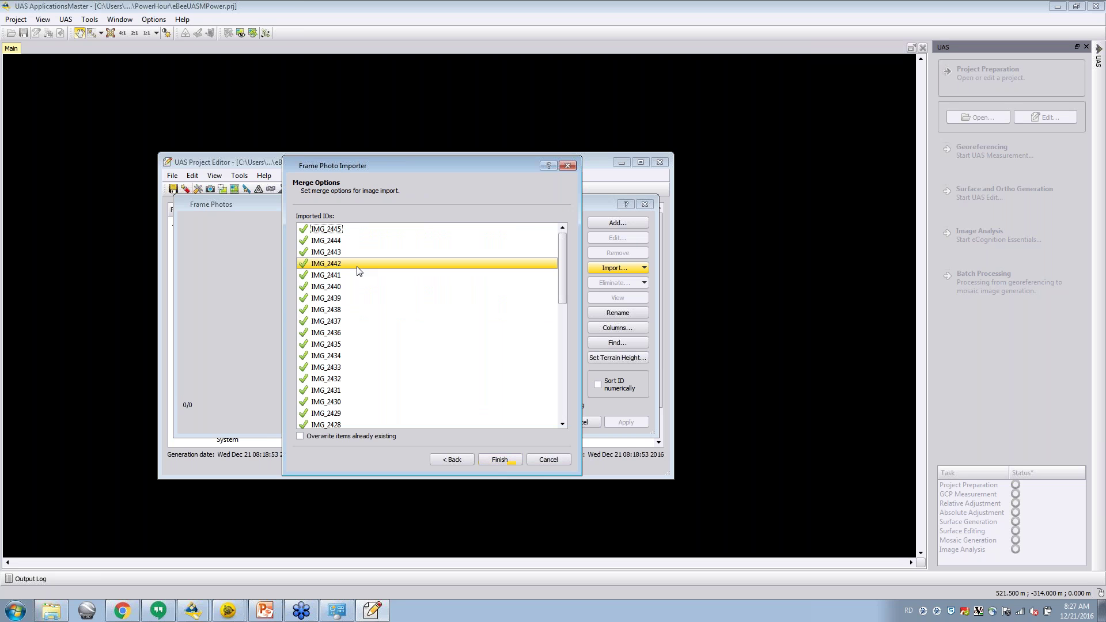
# Finish the image import despite the missing GNSS/IMU data and accept the frame photo list.
pyautogui.click(513, 459)
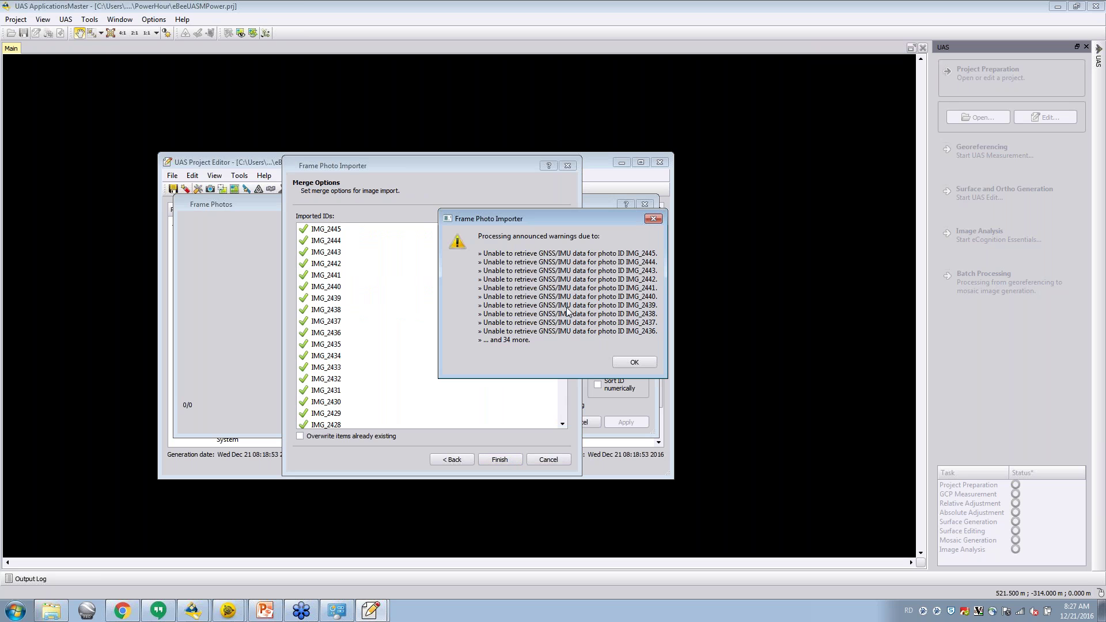
pyautogui.click(635, 364)
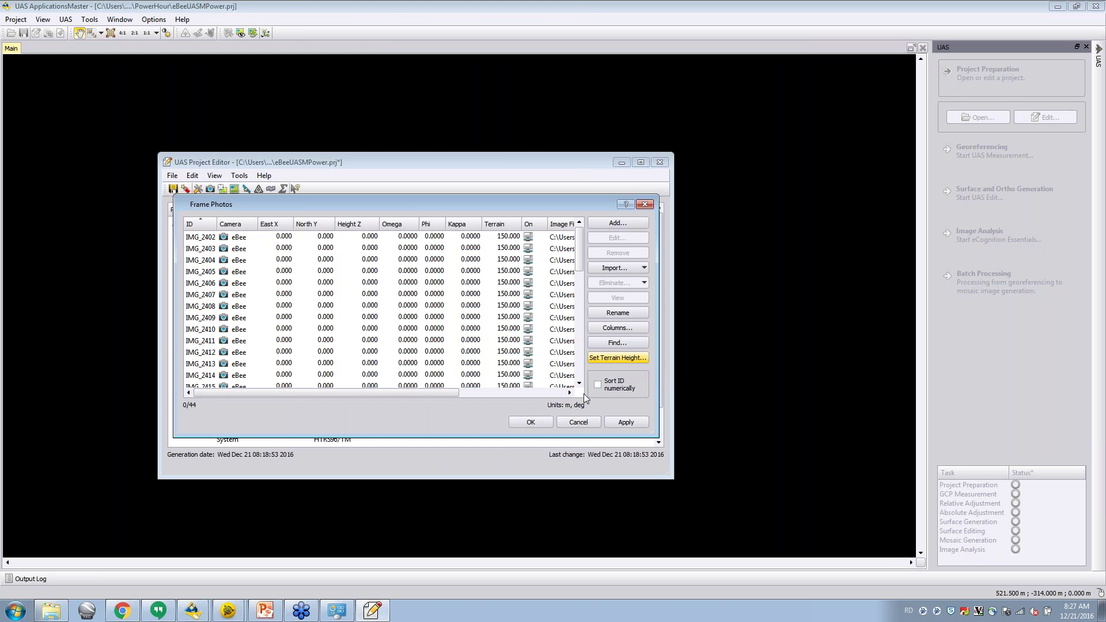
pyautogui.click(536, 422)
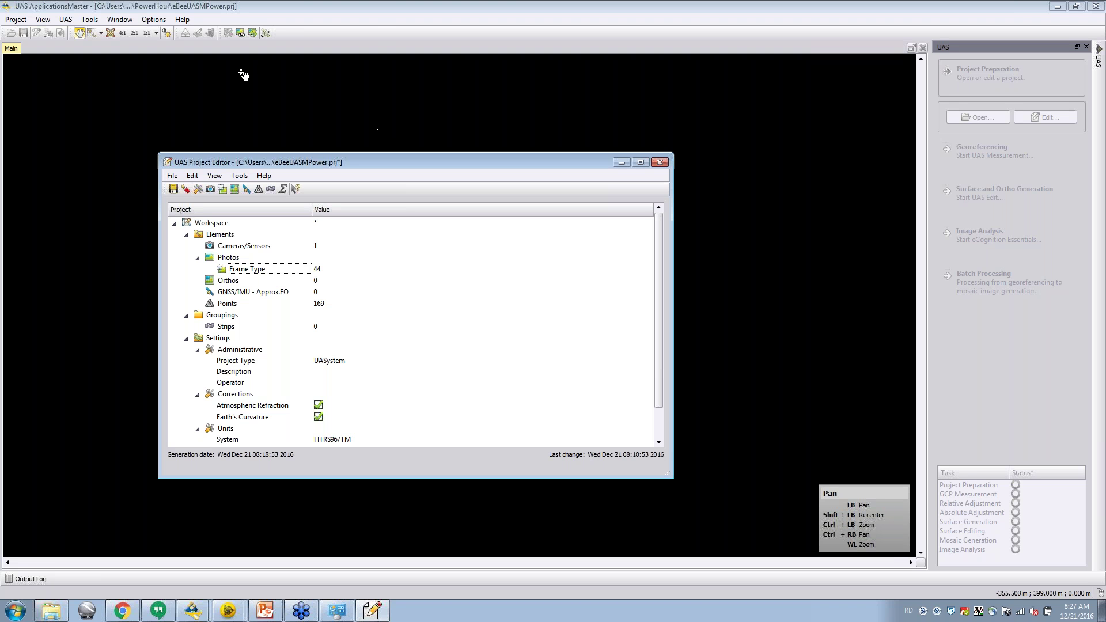
# Open the Exif to GPS converter and choose the PowerHour img folder as its image file directory.
pyautogui.click(88, 23)
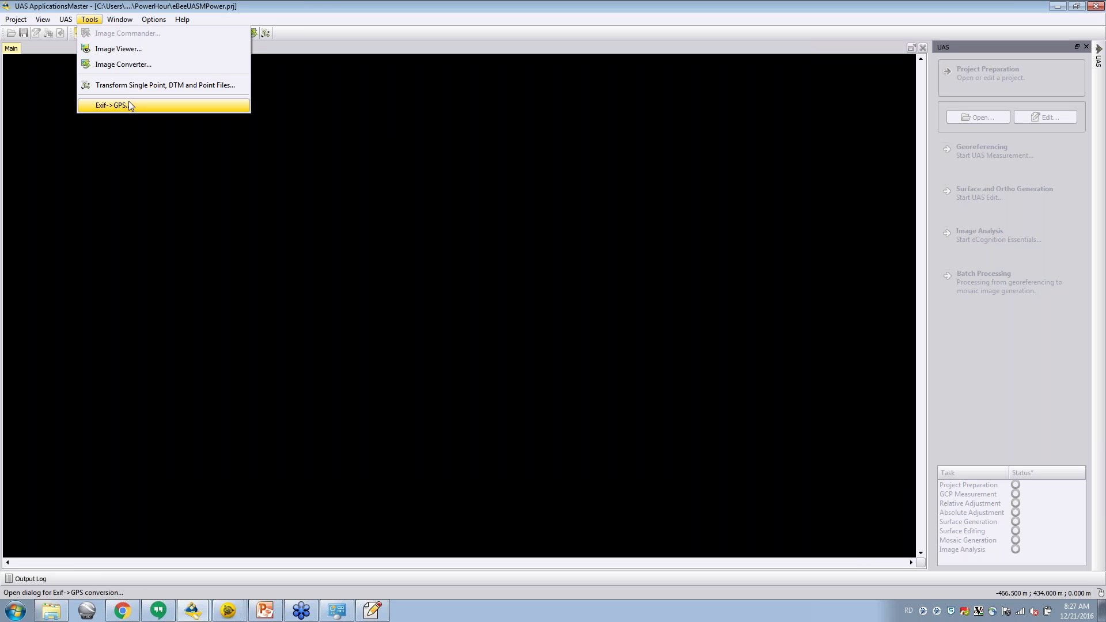
pyautogui.click(129, 103)
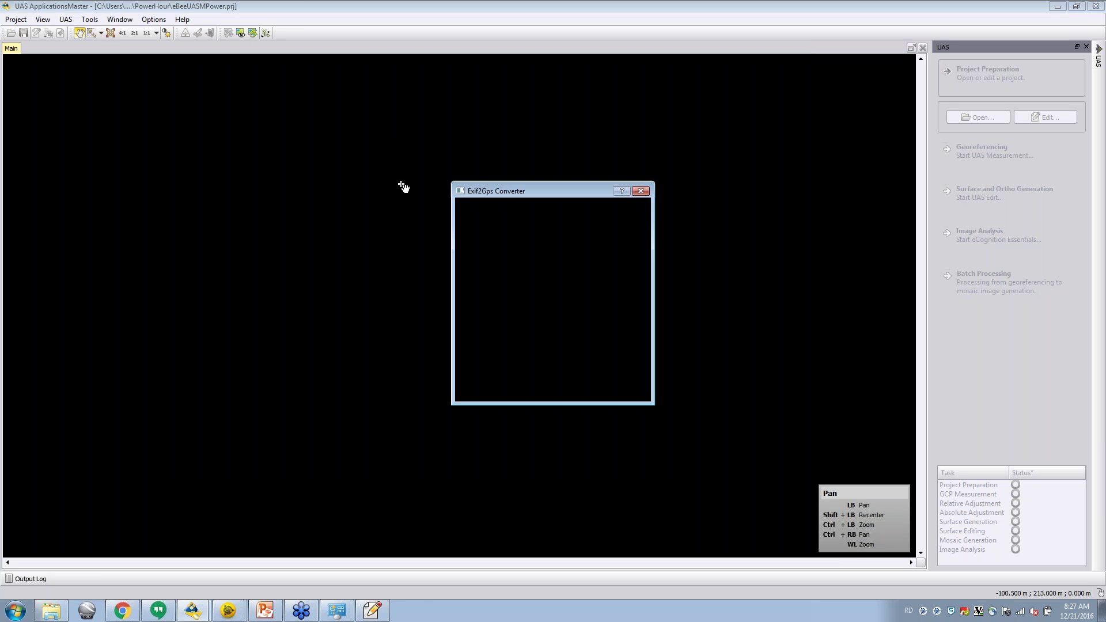
pyautogui.click(627, 222)
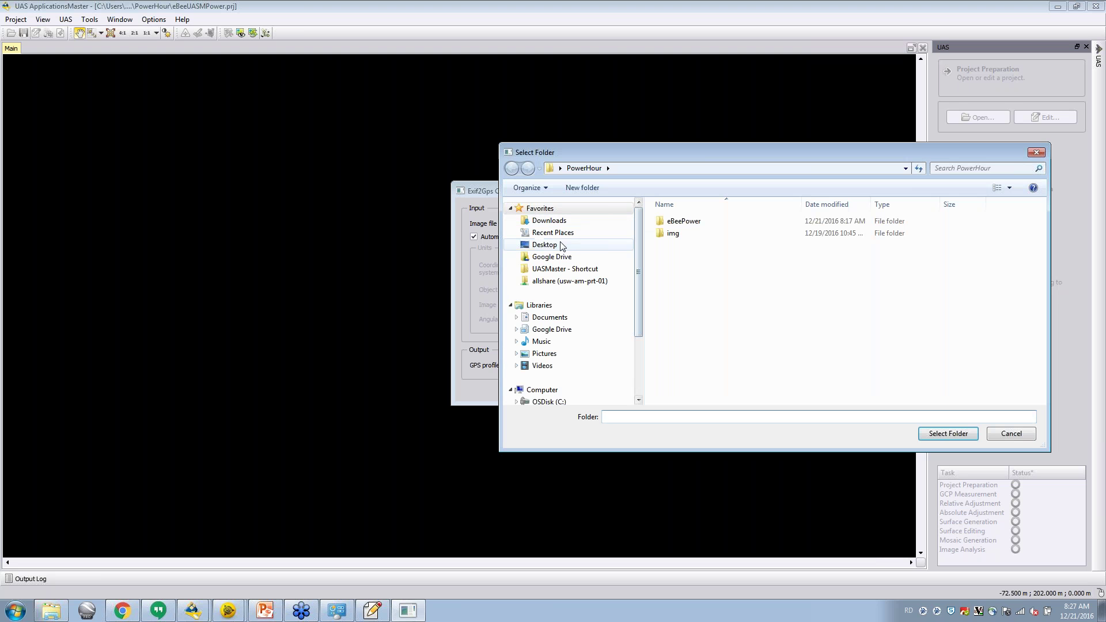
pyautogui.click(678, 236)
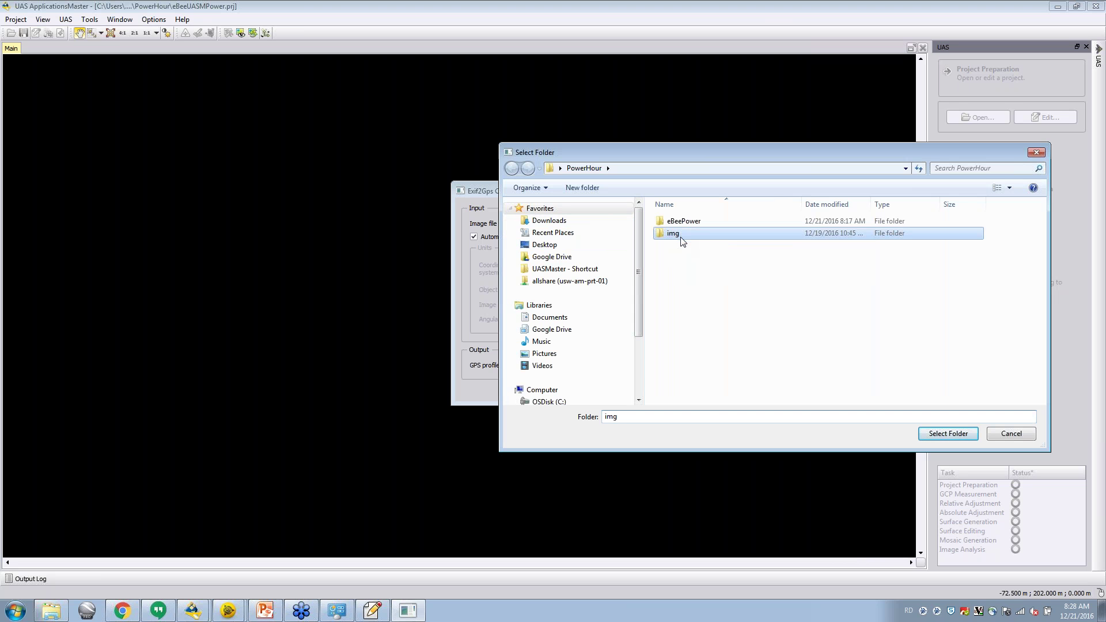
pyautogui.click(947, 433)
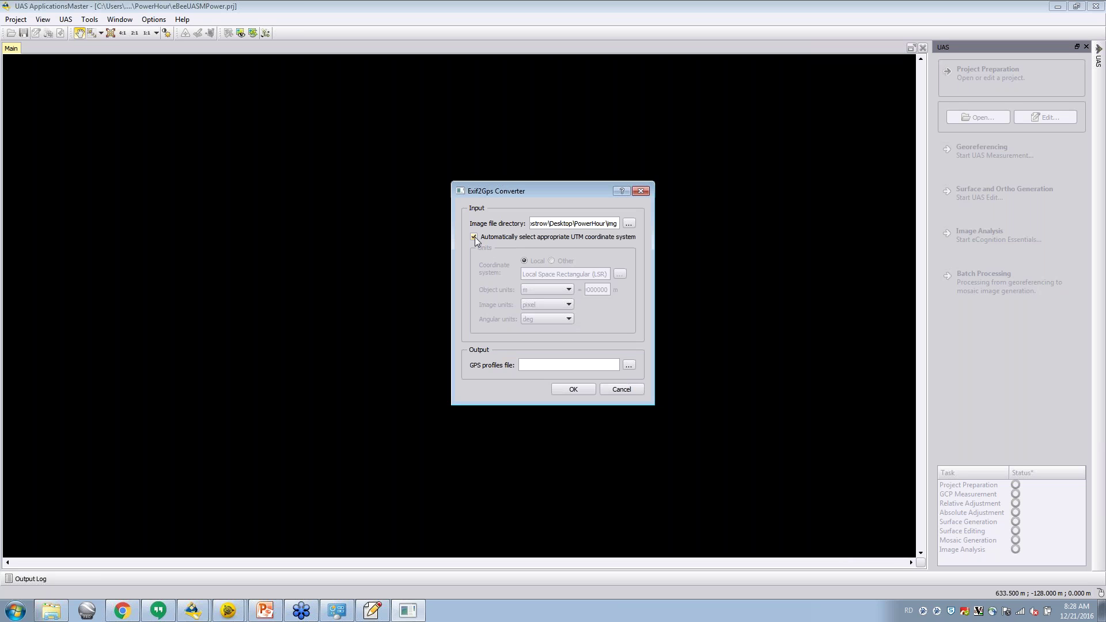
# Turn off automatic UTM selection in the converter and set its coordinate system to the geographic system WGS 84.
pyautogui.click(474, 236)
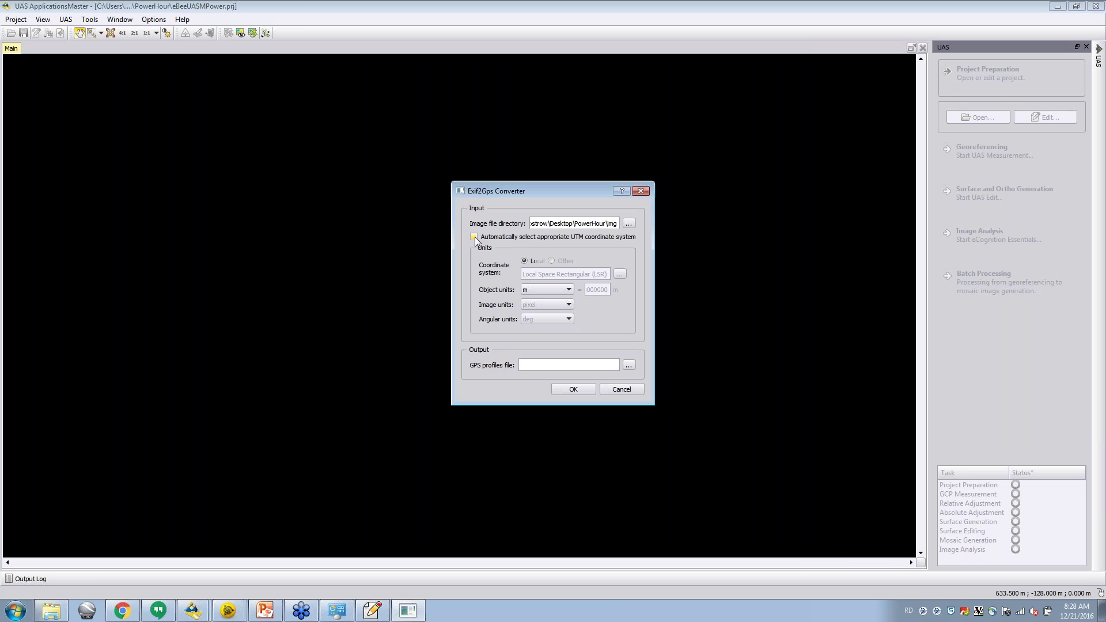
pyautogui.click(552, 261)
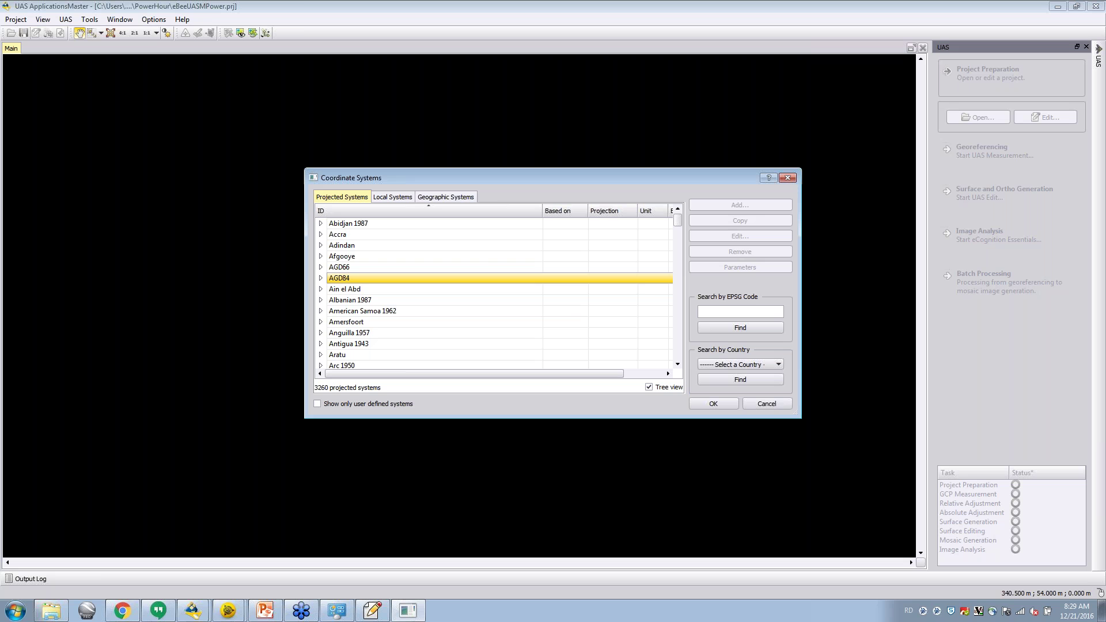
pyautogui.click(458, 197)
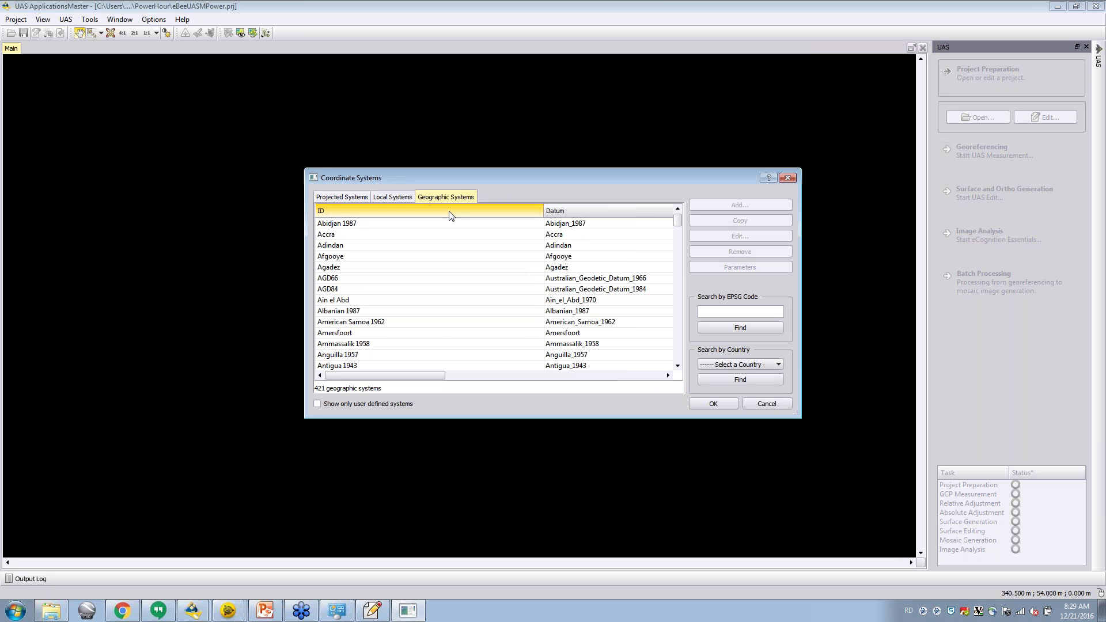
pyautogui.click(452, 212)
pyautogui.click(382, 279)
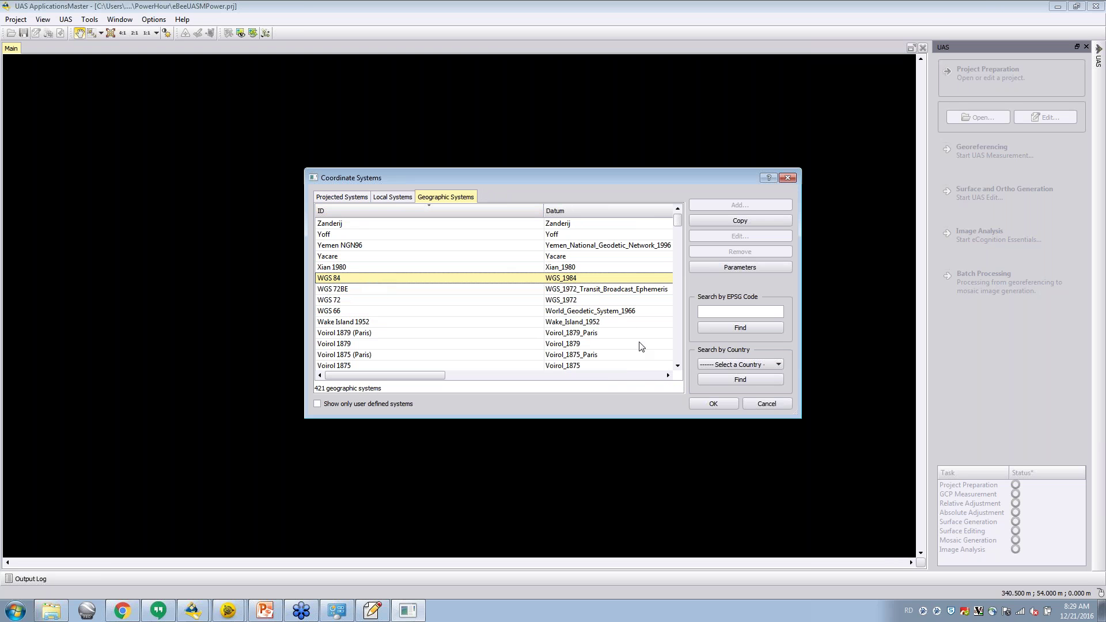
pyautogui.click(699, 407)
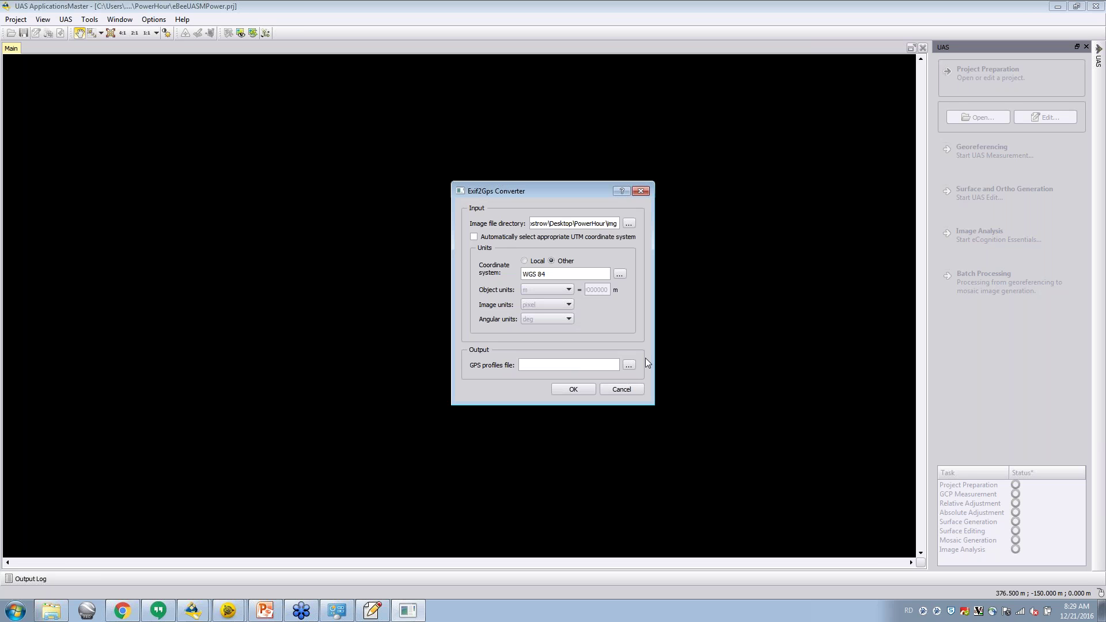
# Save the GPS profiles file on the Desktop as exifGPSWGS84 and run the conversion.
pyautogui.click(628, 366)
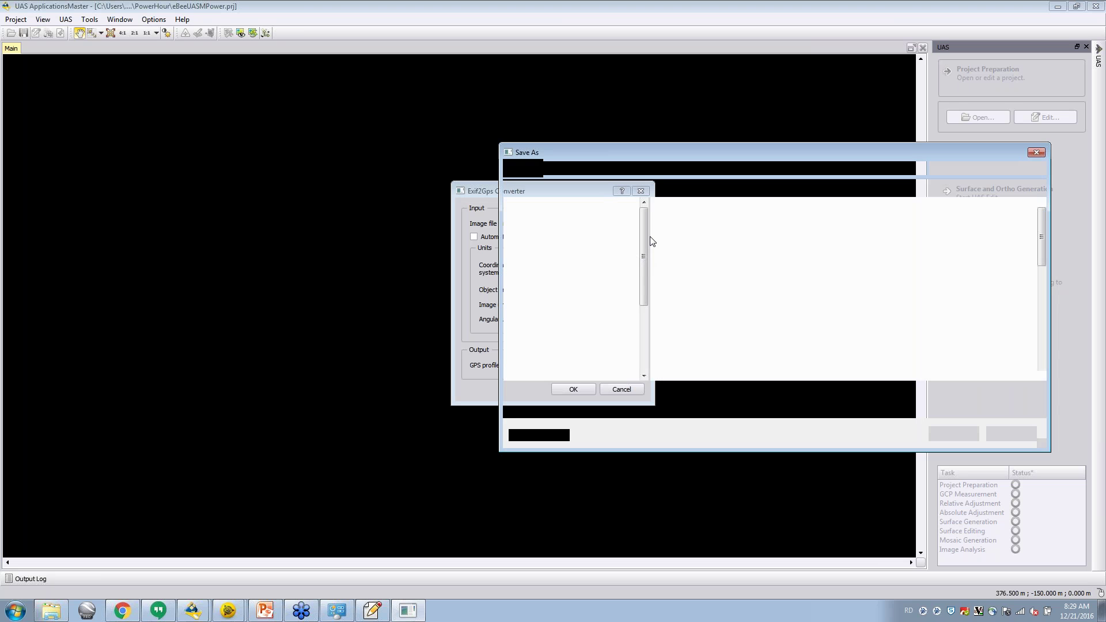
pyautogui.click(596, 244)
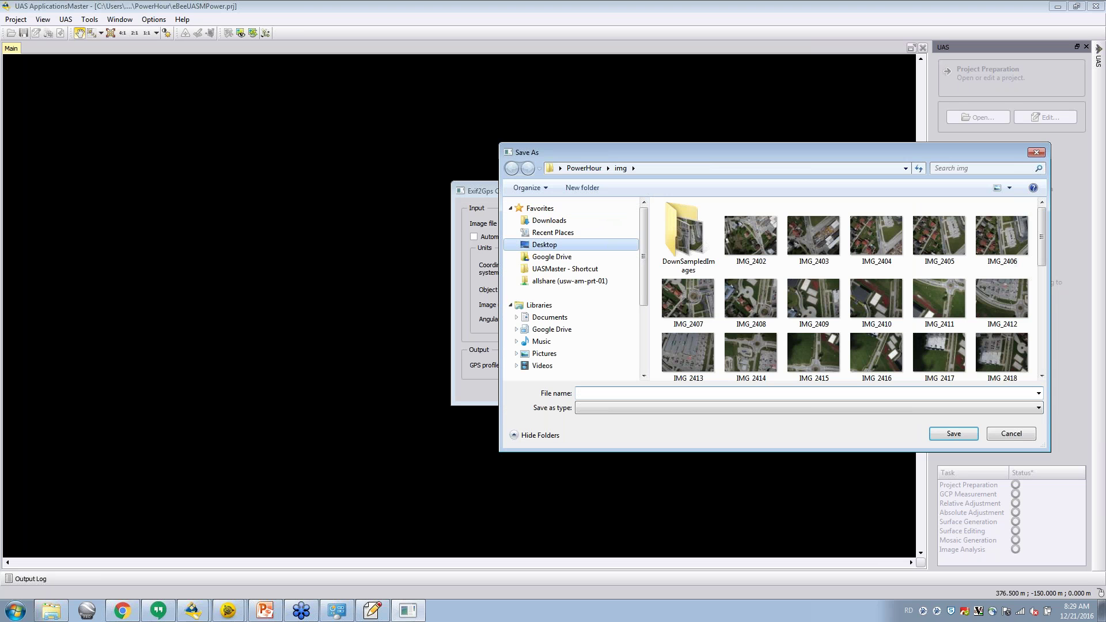
pyautogui.click(651, 394)
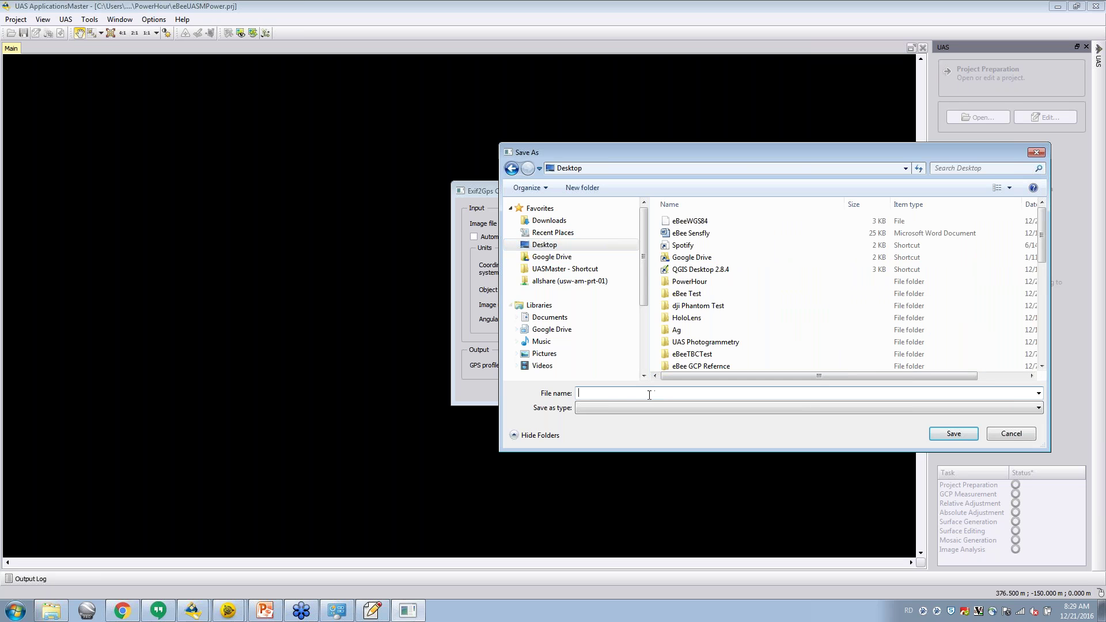
pyautogui.write('e')
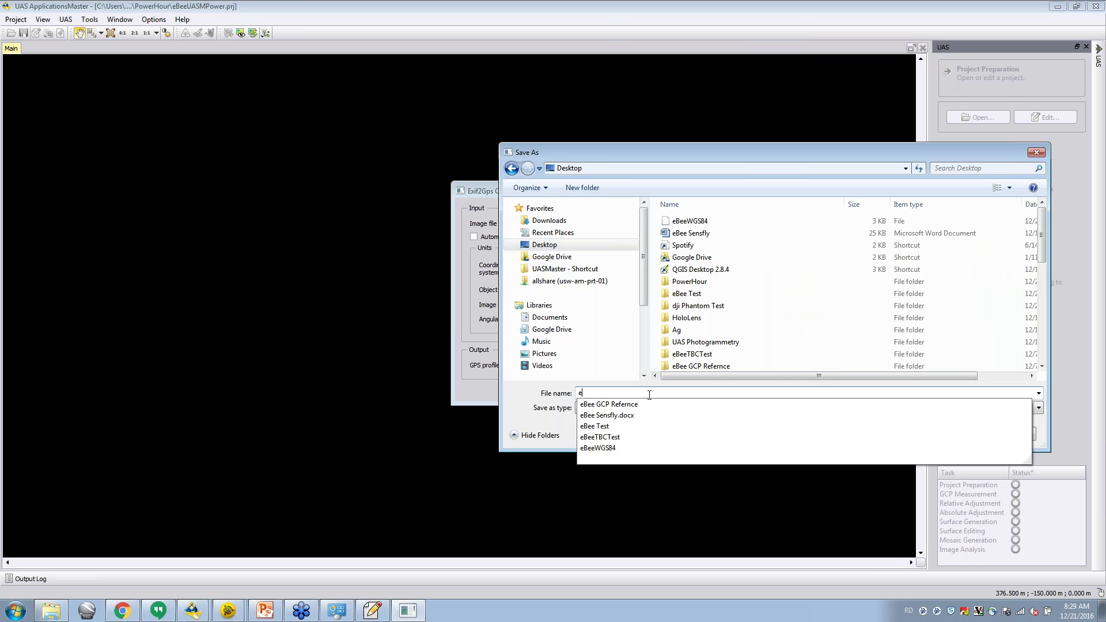
pyautogui.write('xifGP')
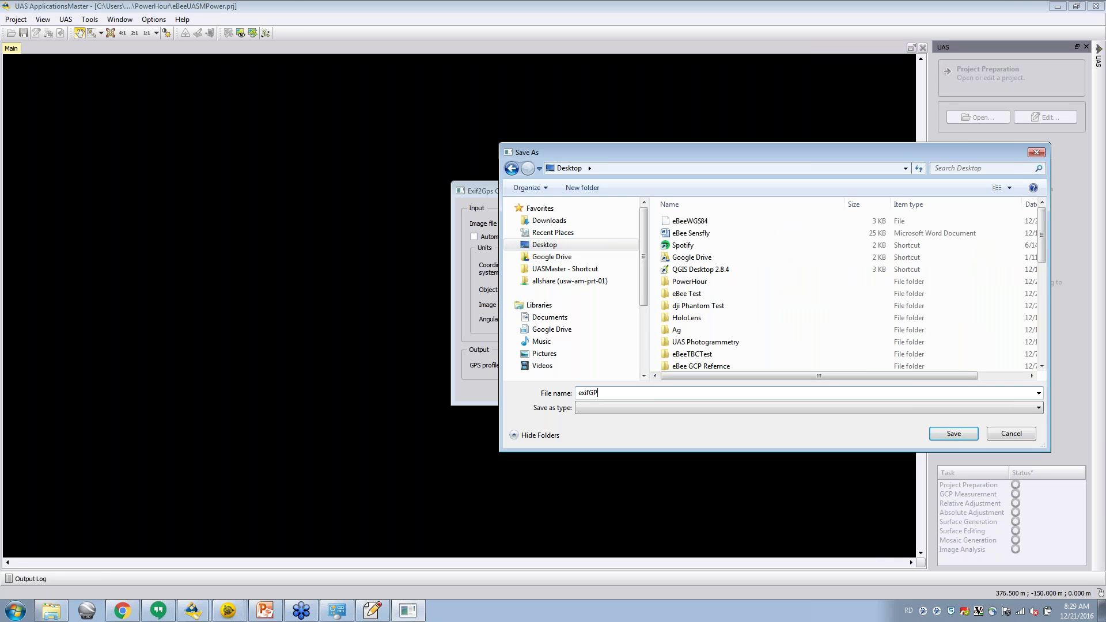
pyautogui.write('SWGS84')
pyautogui.click(954, 434)
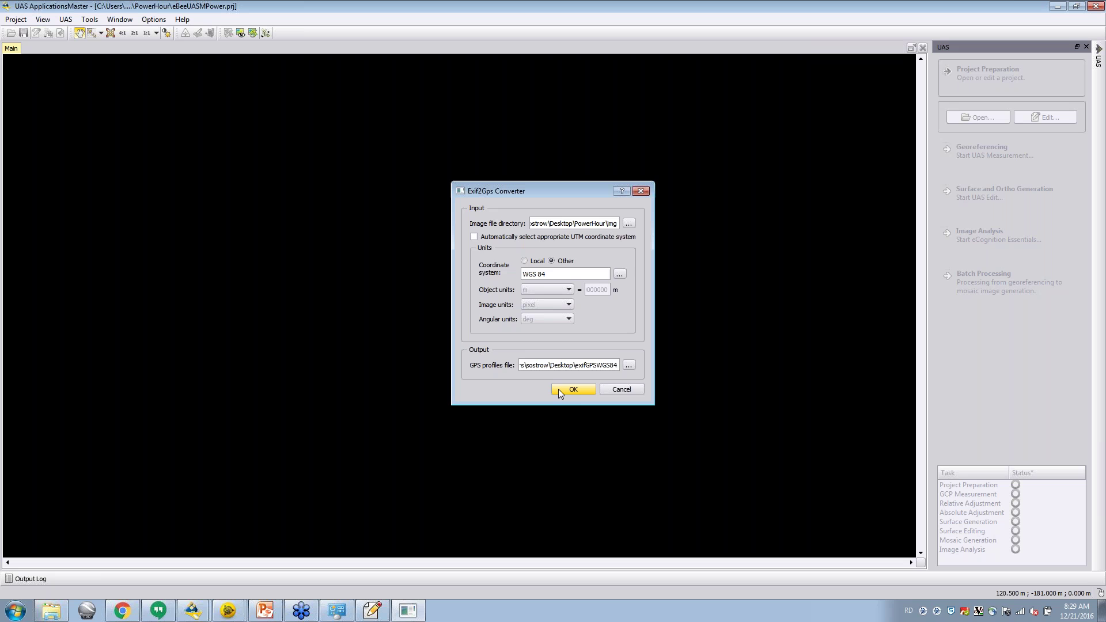
pyautogui.click(559, 389)
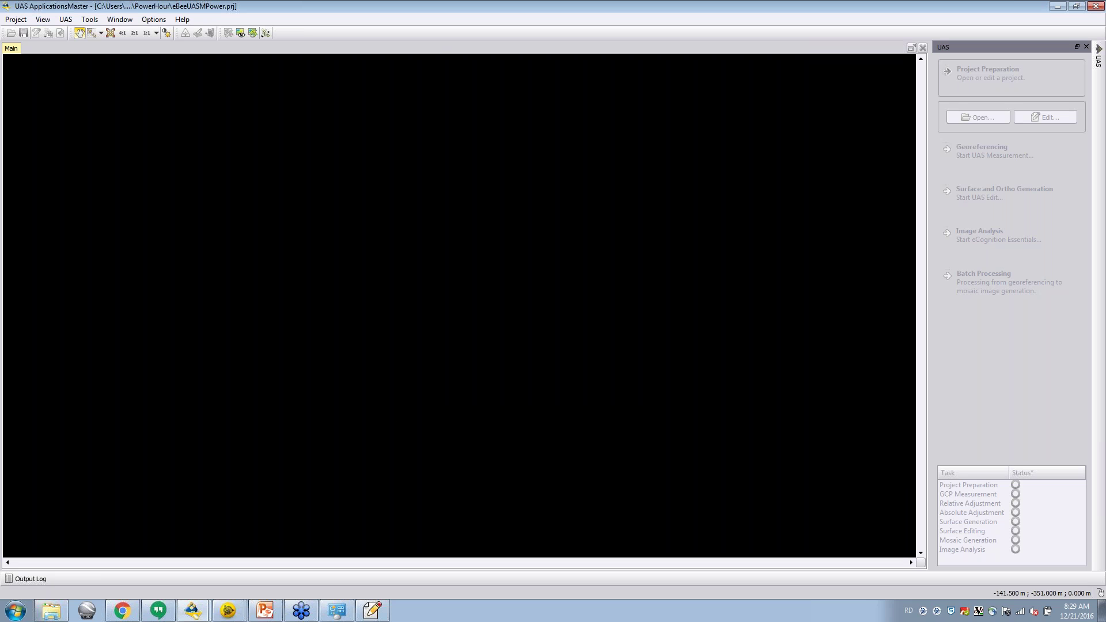
# Return to the project editor and open the GNSS/IMU importer from the GNSS/IMU - Approx.EO element.
pyautogui.click(372, 610)
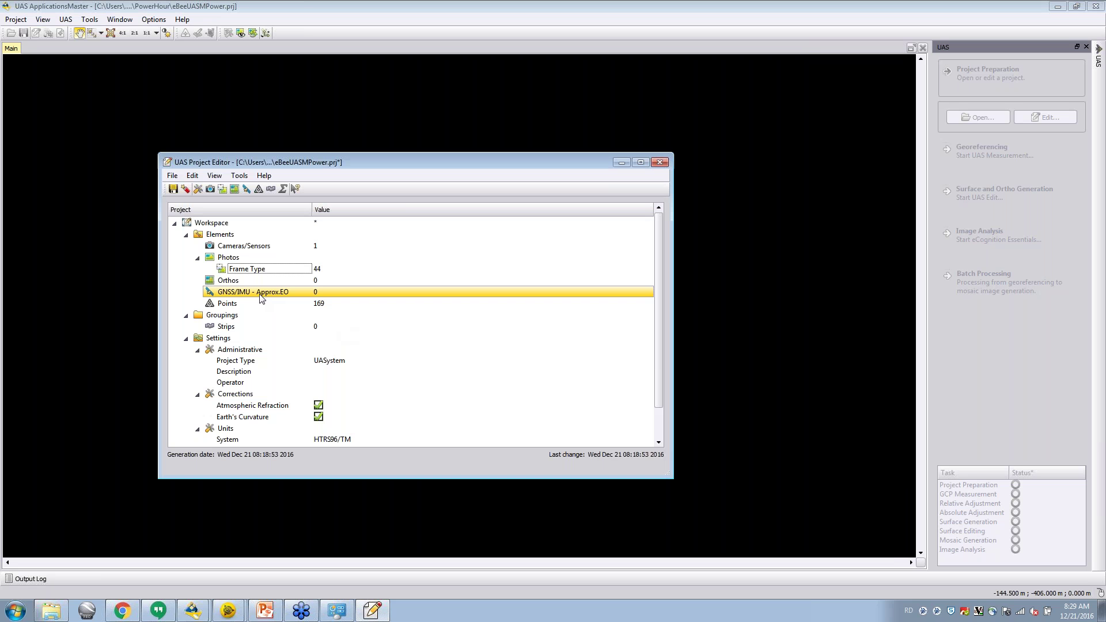
pyautogui.click(263, 298)
pyautogui.doubleClick(263, 295)
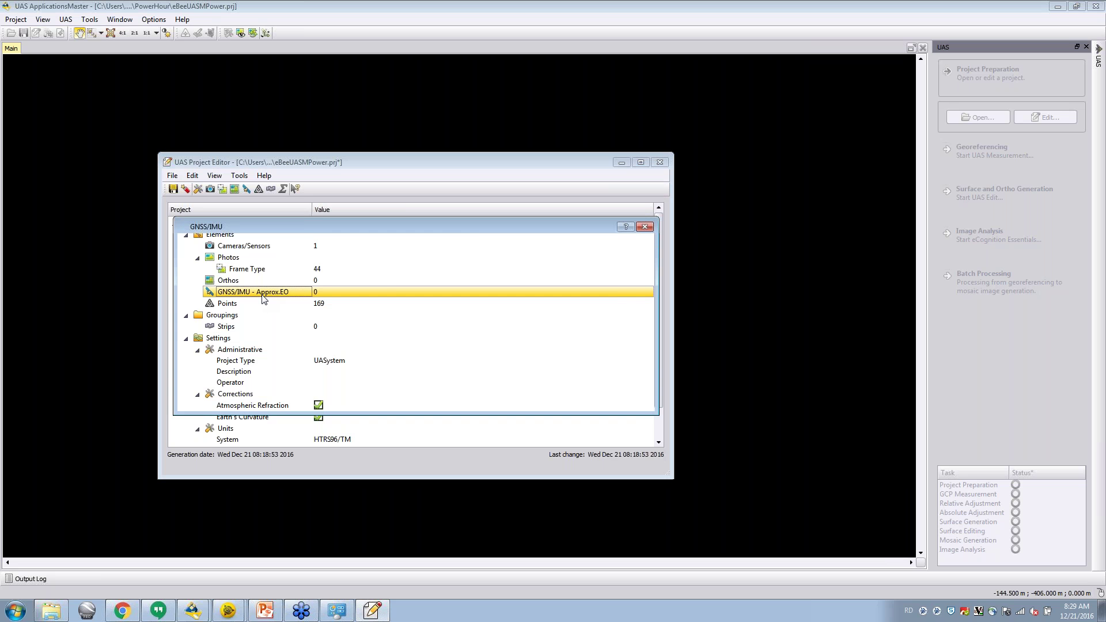
pyautogui.click(624, 291)
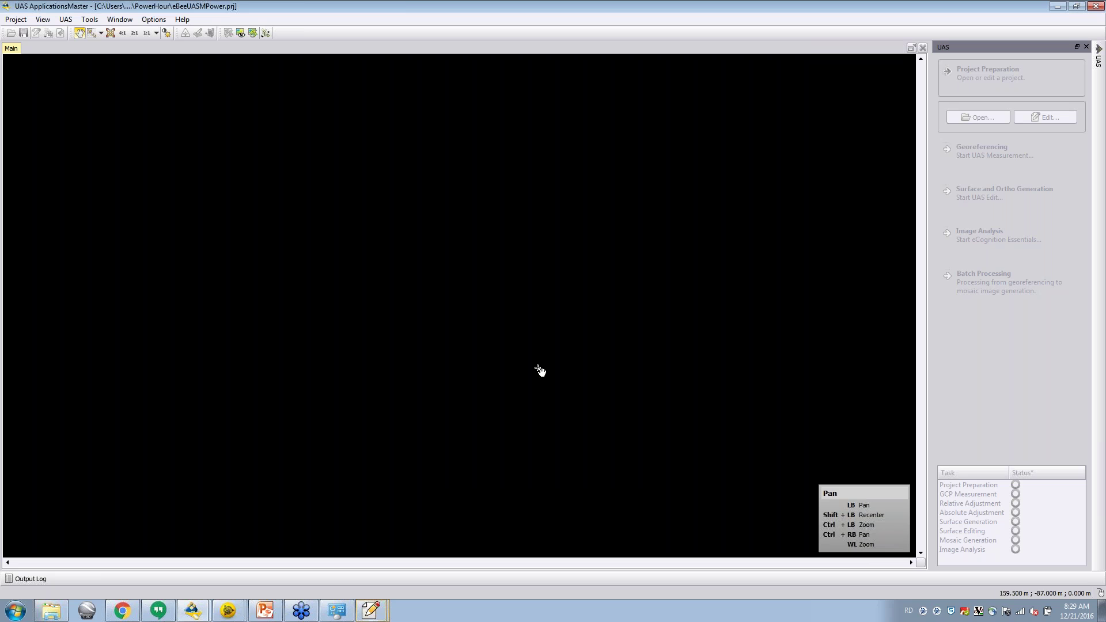
pyautogui.moveTo(371, 609)
pyautogui.click(381, 585)
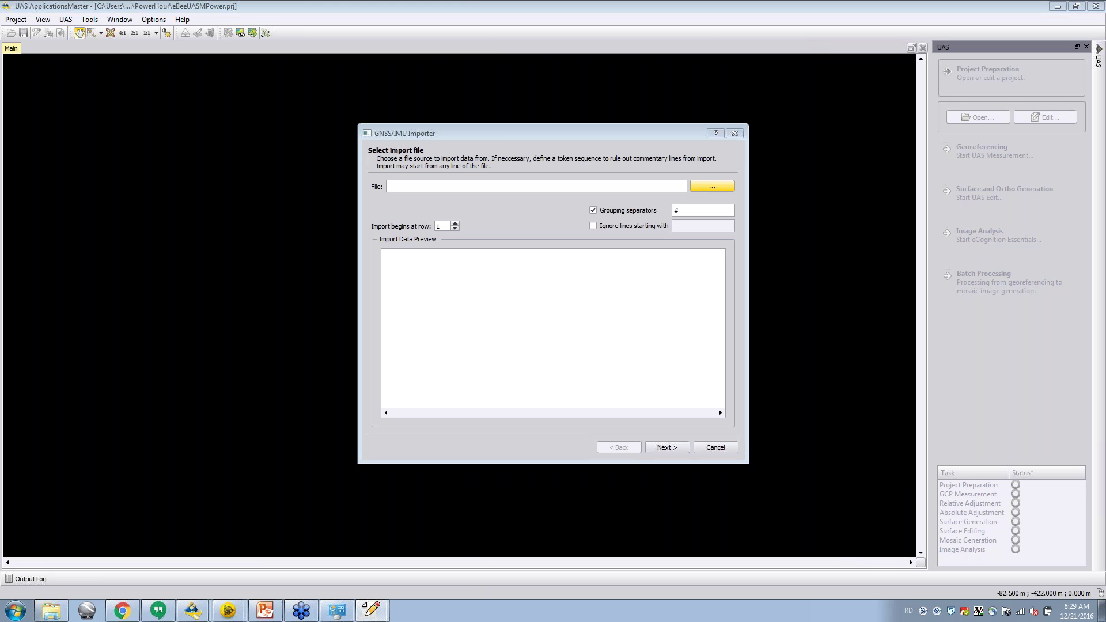
# Show all file types on the Desktop and load exifGPSWGS84 as the GNSS/IMU import file.
pyautogui.click(713, 186)
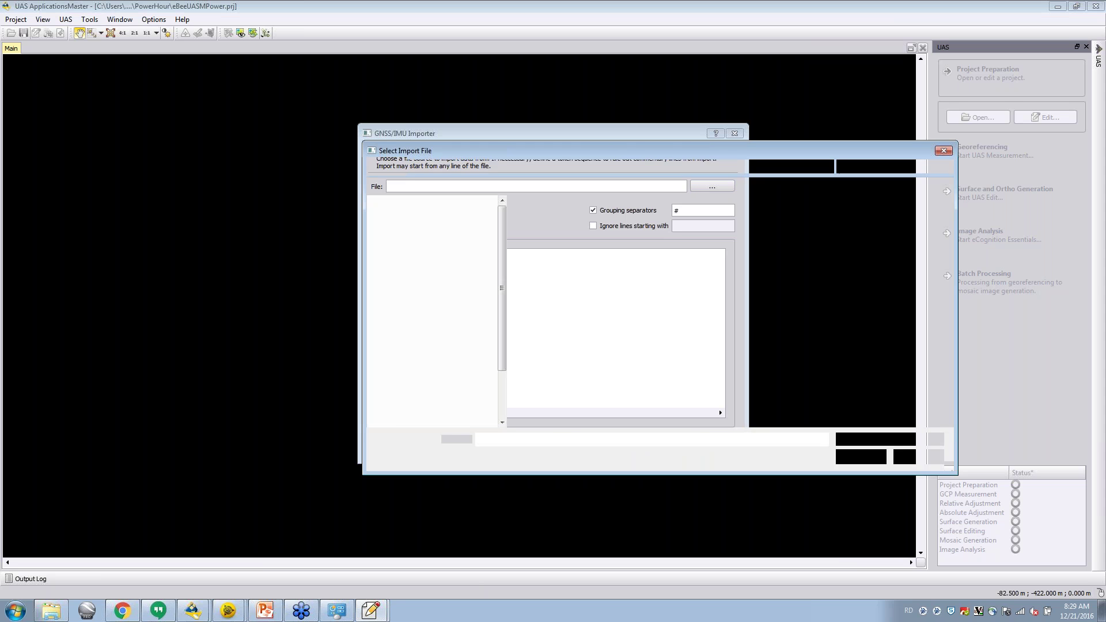
pyautogui.click(423, 244)
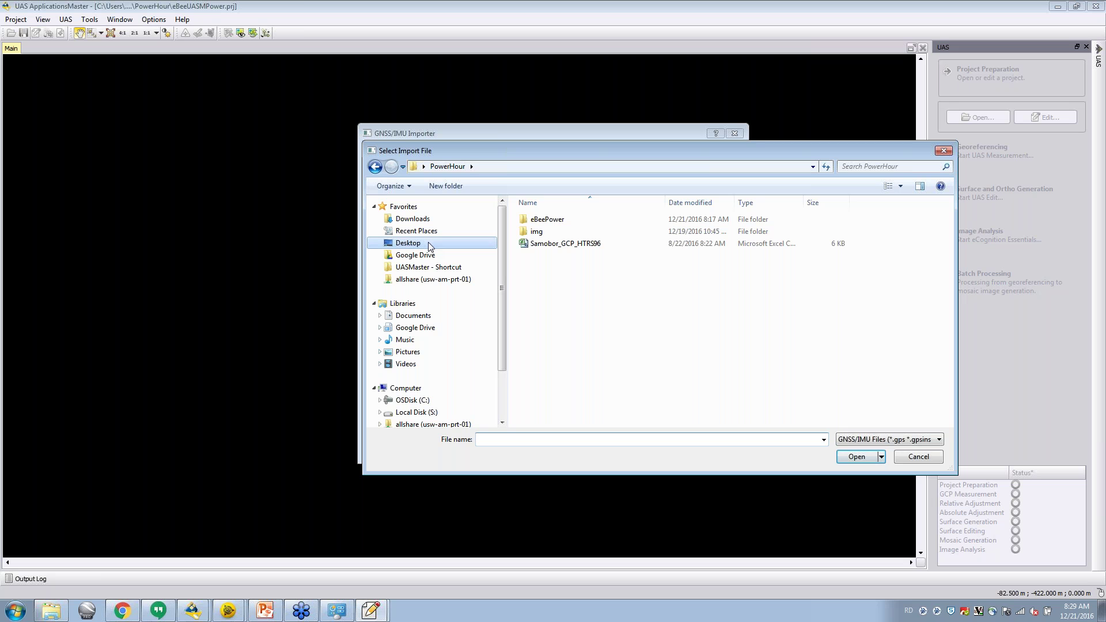
pyautogui.click(883, 439)
pyautogui.click(881, 458)
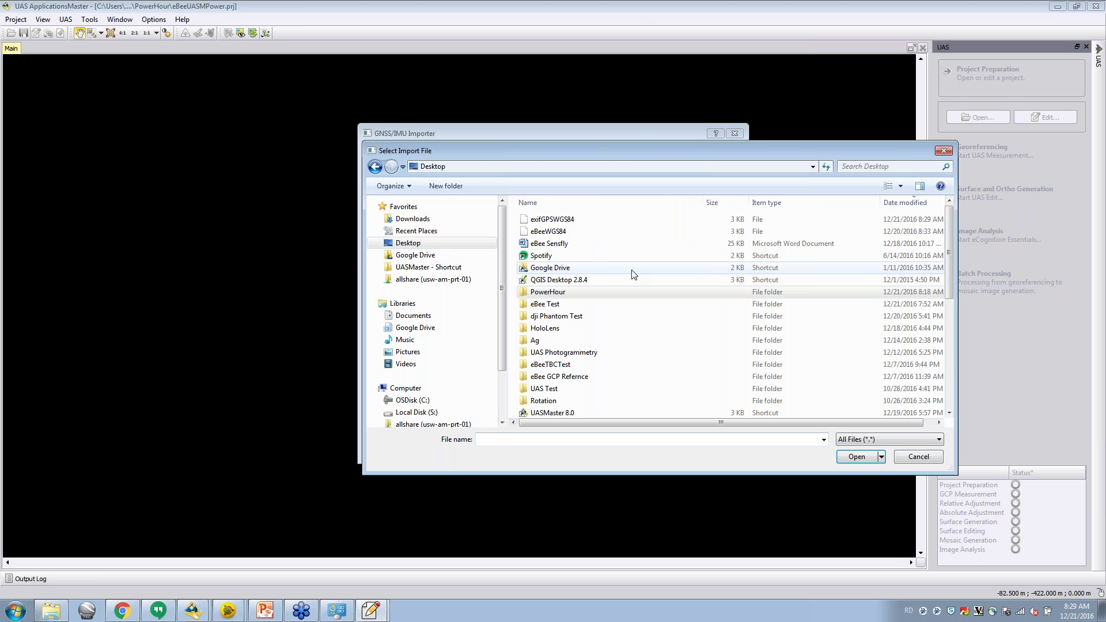
pyautogui.click(546, 223)
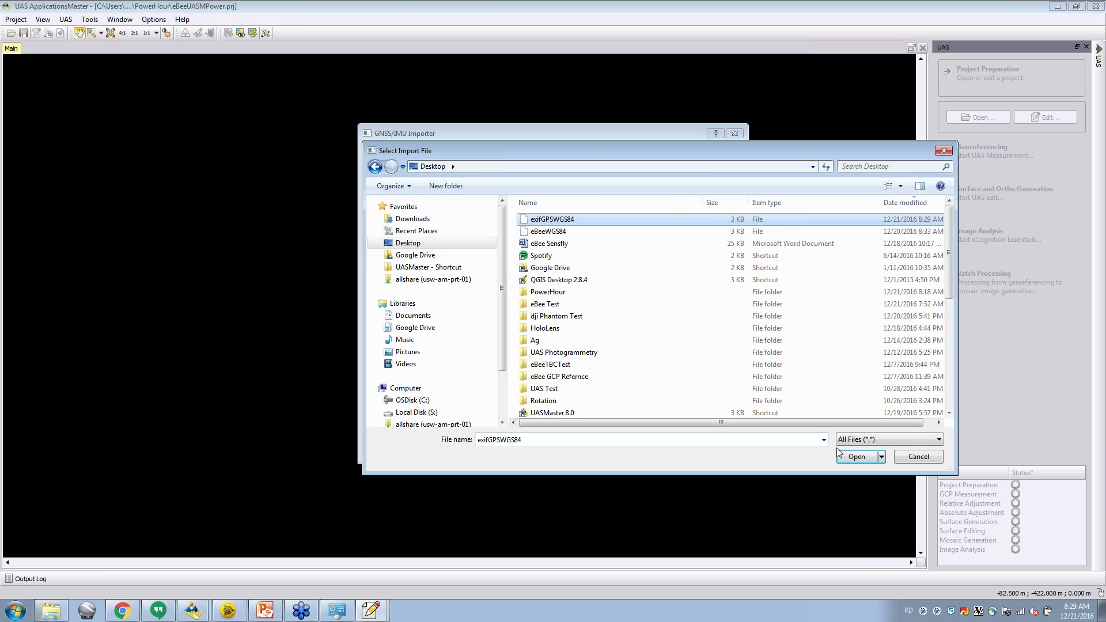
pyautogui.click(855, 457)
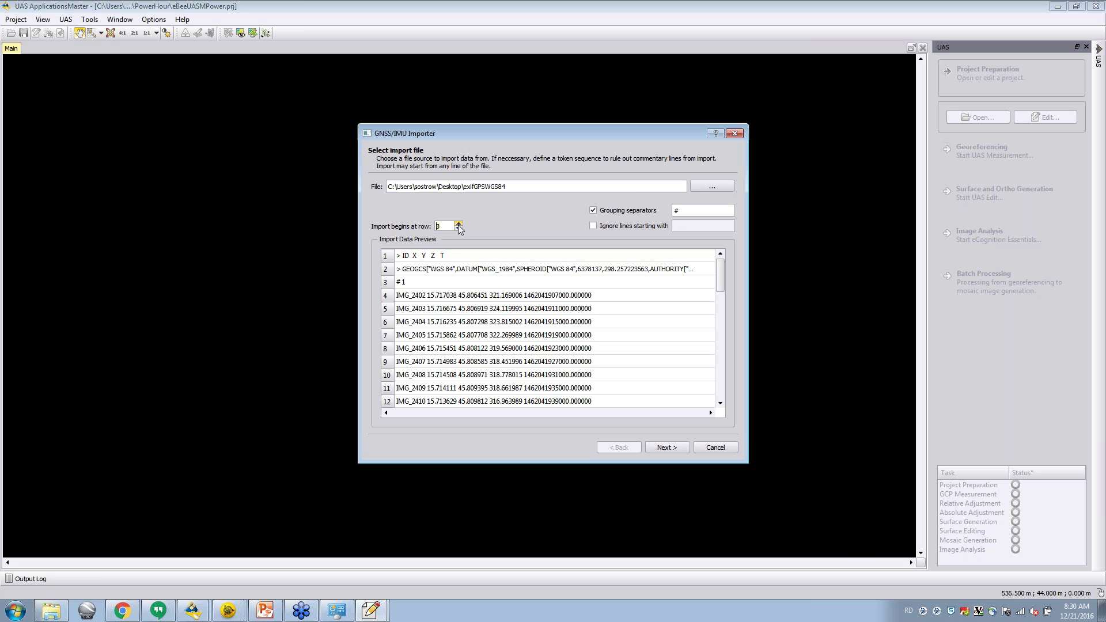
# Begin the import at row 3 and continue with tab and blank as the field delimiters.
pyautogui.click(458, 224)
pyautogui.click(664, 449)
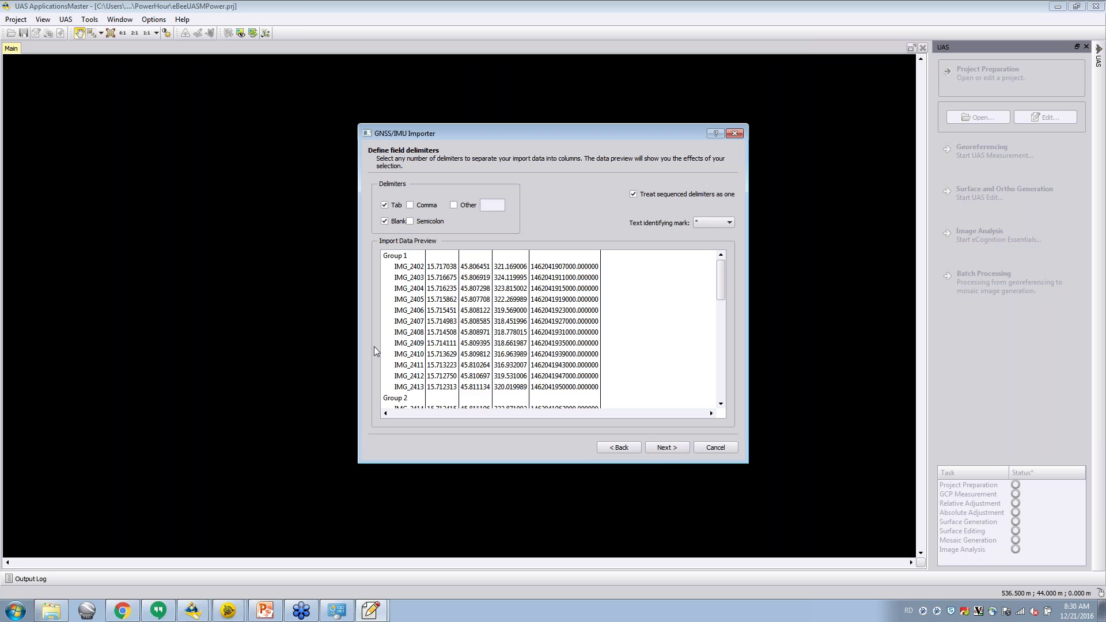
pyautogui.click(668, 447)
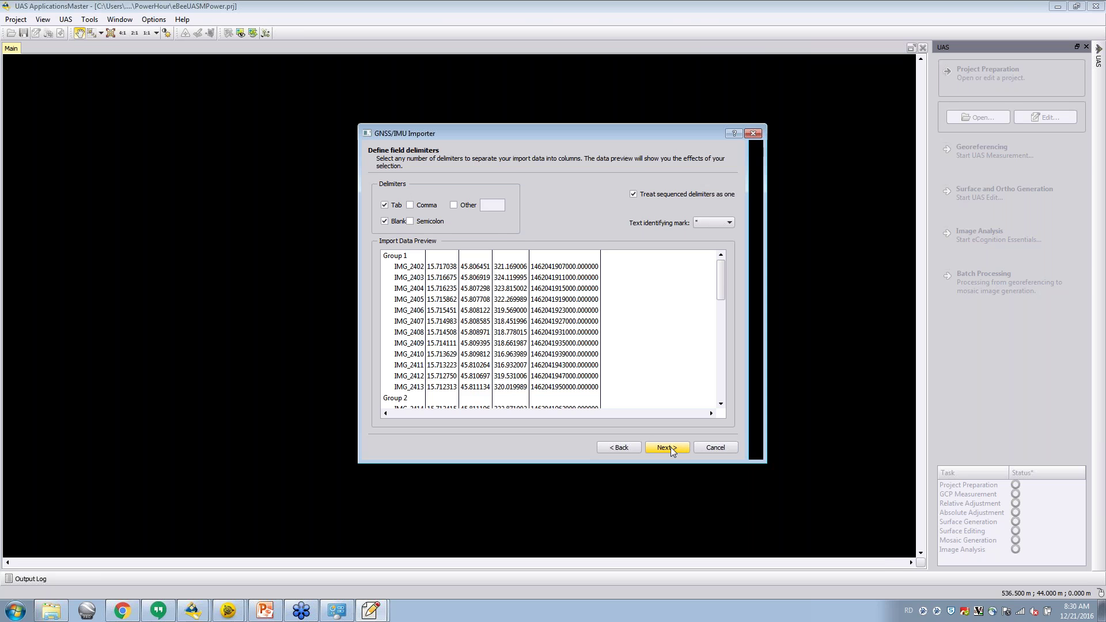
# Assign the three coordinate columns after the ID to East X / Long., North Y / Lat. and Height Z / Alt.
pyautogui.click(443, 246)
pyautogui.click(447, 198)
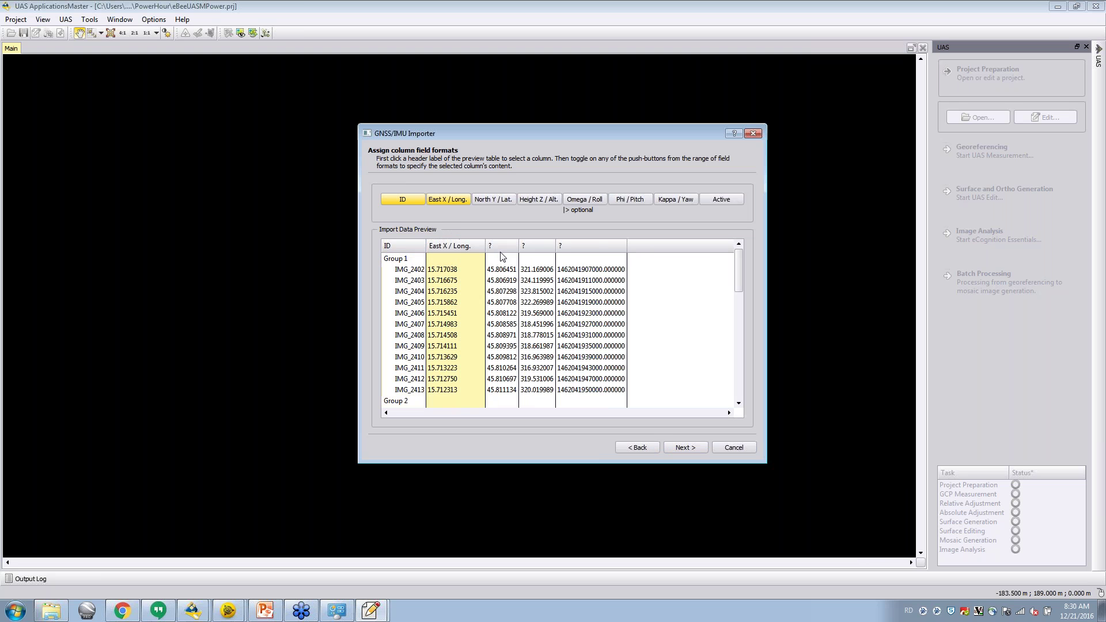
pyautogui.click(501, 247)
pyautogui.click(494, 199)
pyautogui.click(564, 246)
pyautogui.click(541, 199)
pyautogui.click(689, 447)
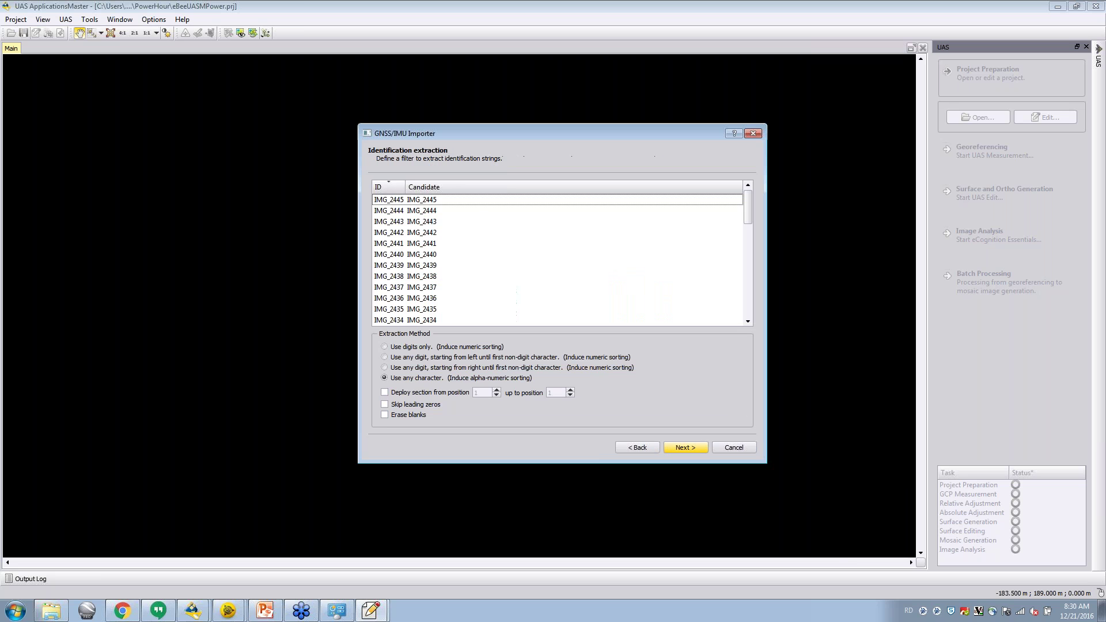
# Extract the GNSS IDs from position 1 up to position 8 and accept the merged ID list.
pyautogui.click(411, 392)
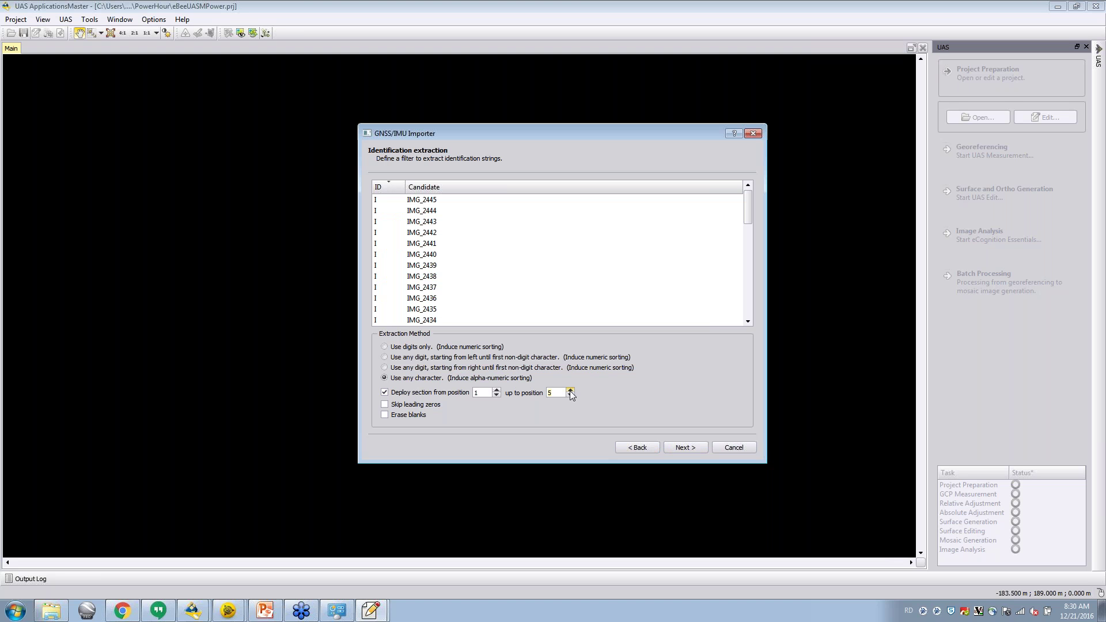
pyautogui.click(570, 390)
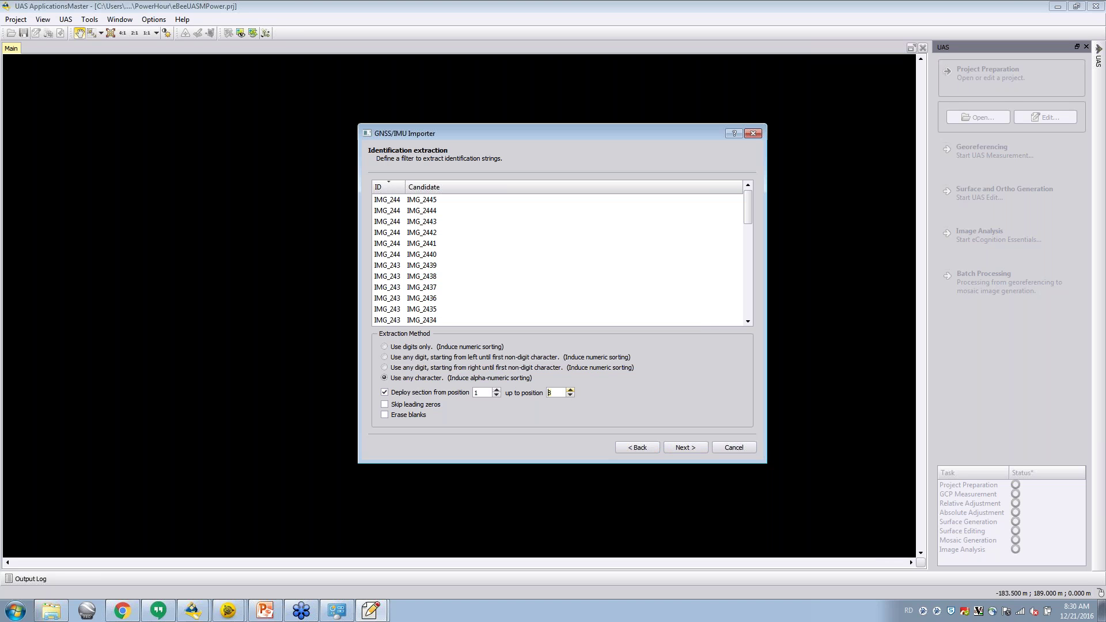
pyautogui.click(687, 448)
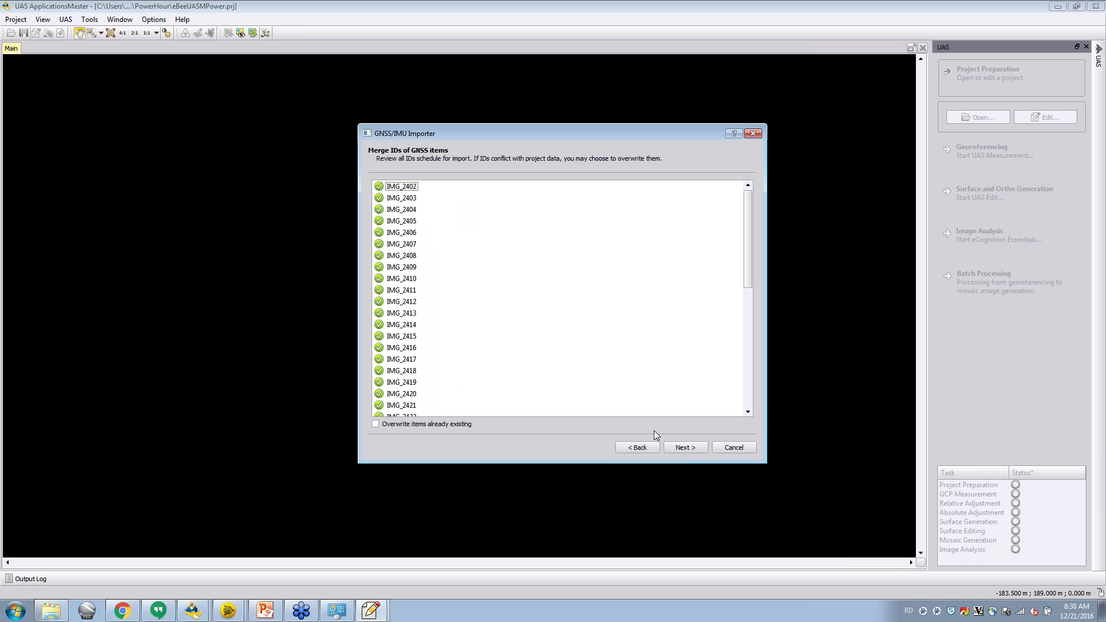
pyautogui.click(686, 448)
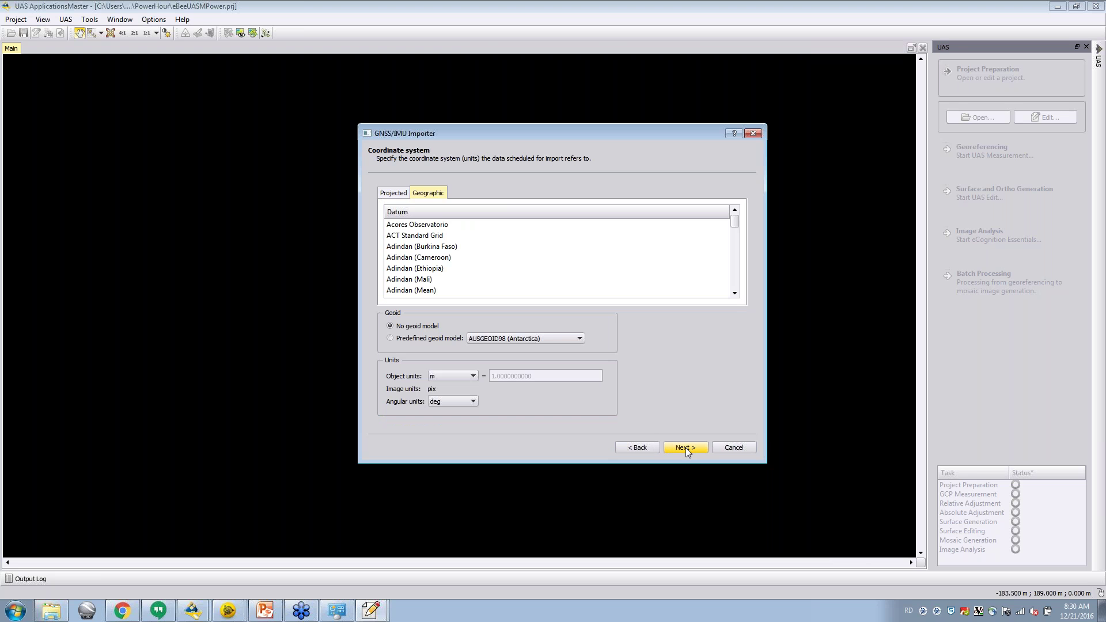
# Set the import's geographic datum to WGS 1984 without a geoid model, accept the strips and finish the GNSS/IMU import.
pyautogui.moveTo(735, 225); pyautogui.dragTo(731, 299)
pyautogui.click(474, 236)
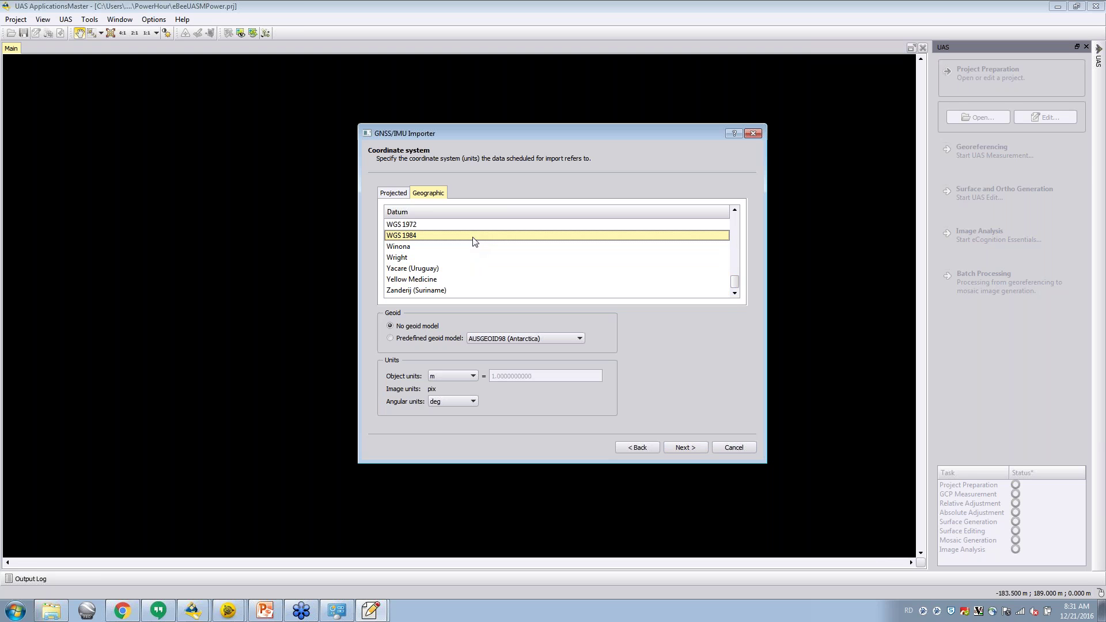
pyautogui.click(686, 446)
pyautogui.click(686, 448)
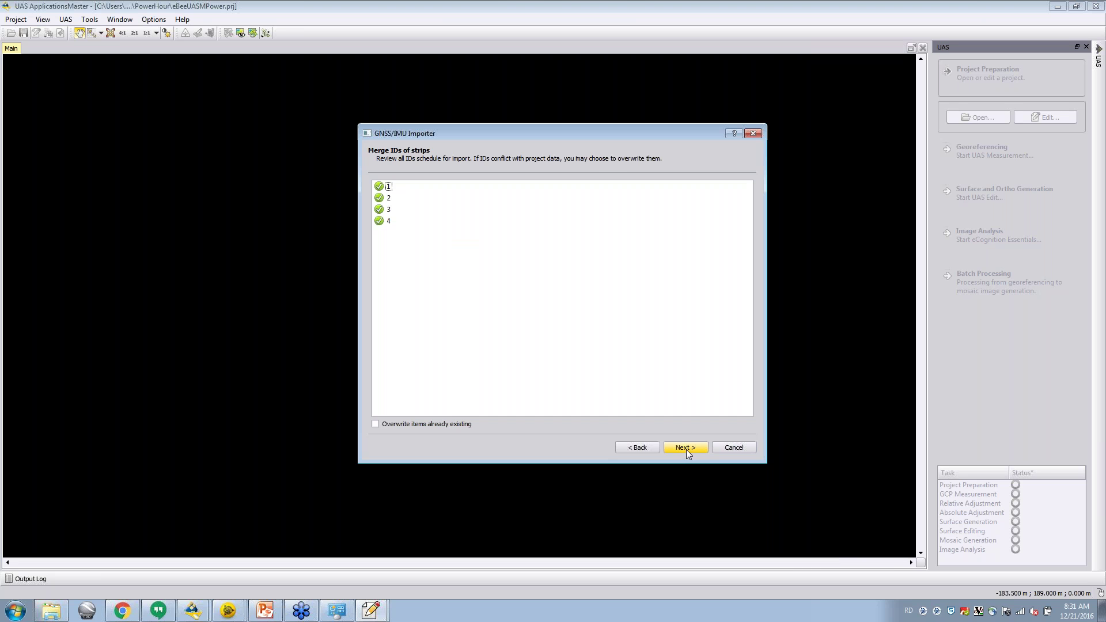
pyautogui.click(699, 448)
pyautogui.click(698, 447)
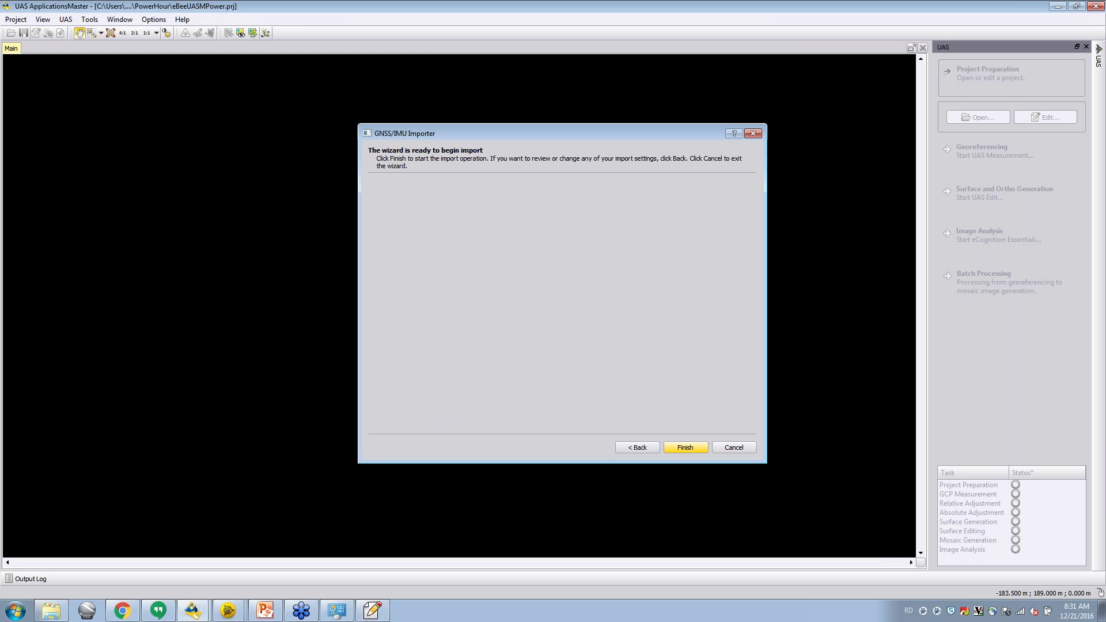
# Accept the imported GNSS/IMU entries in the project editor, and review the coordinates and angles in the frame photo list.
pyautogui.click(377, 615)
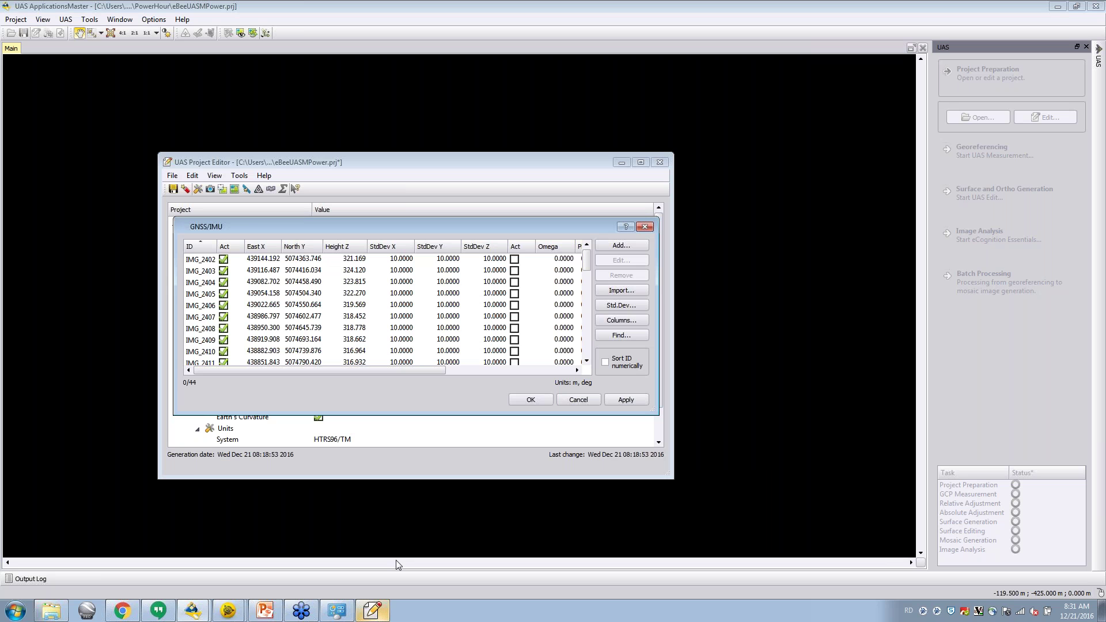
pyautogui.click(544, 401)
pyautogui.doubleClick(254, 269)
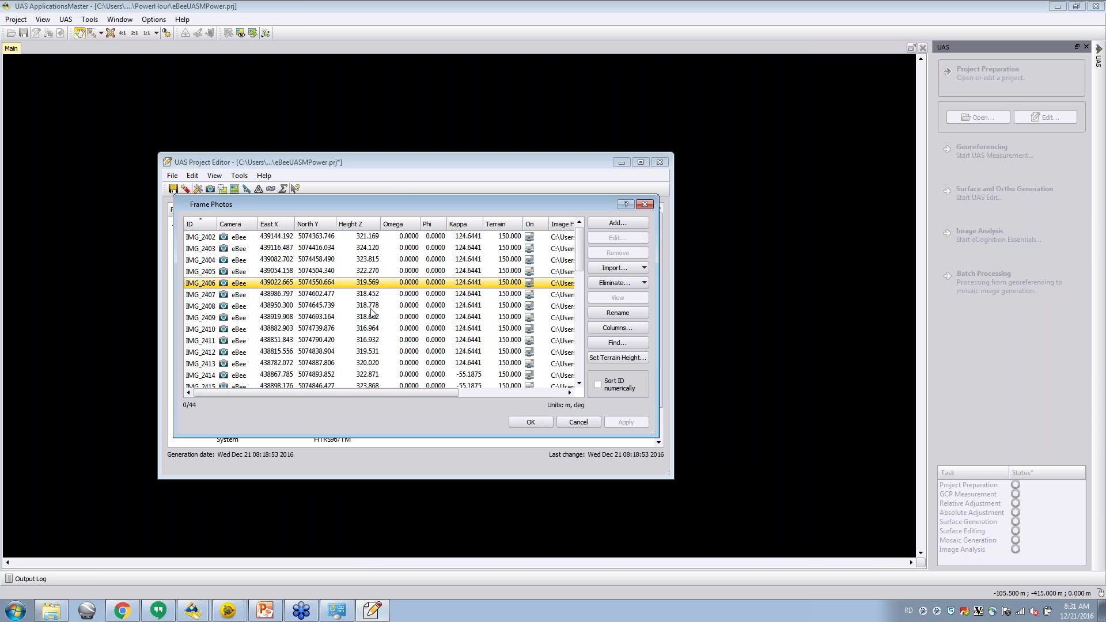
pyautogui.click(529, 420)
pyautogui.click(273, 294)
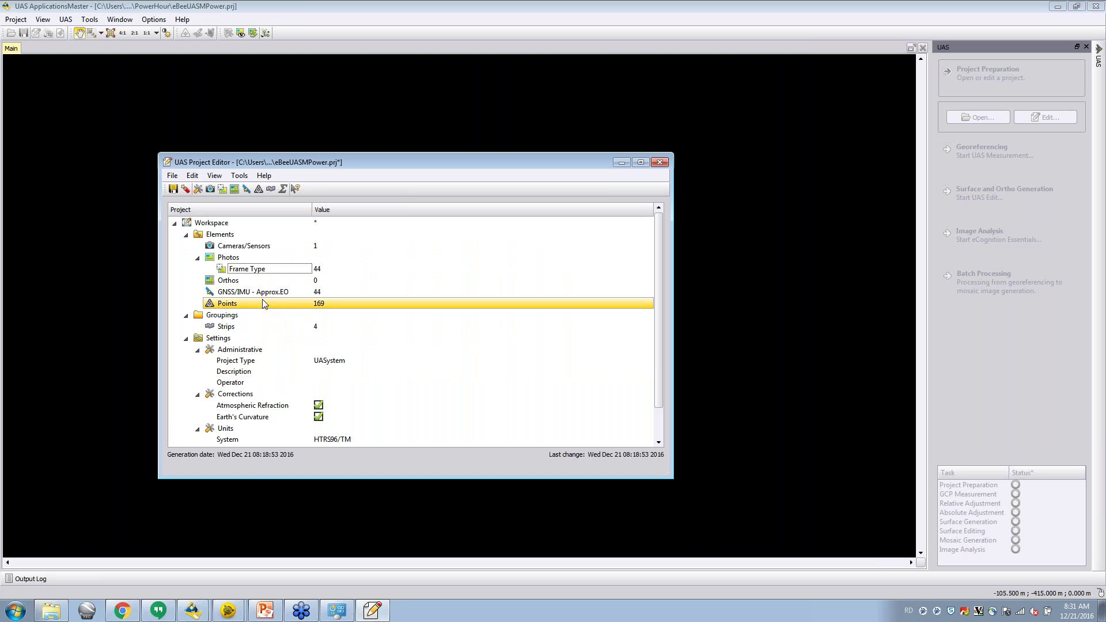
# Review the standard deviations of the GNSS positions and IMU rotations in the GNSS/IMU list and accept them as they are.
pyautogui.doubleClick(264, 292)
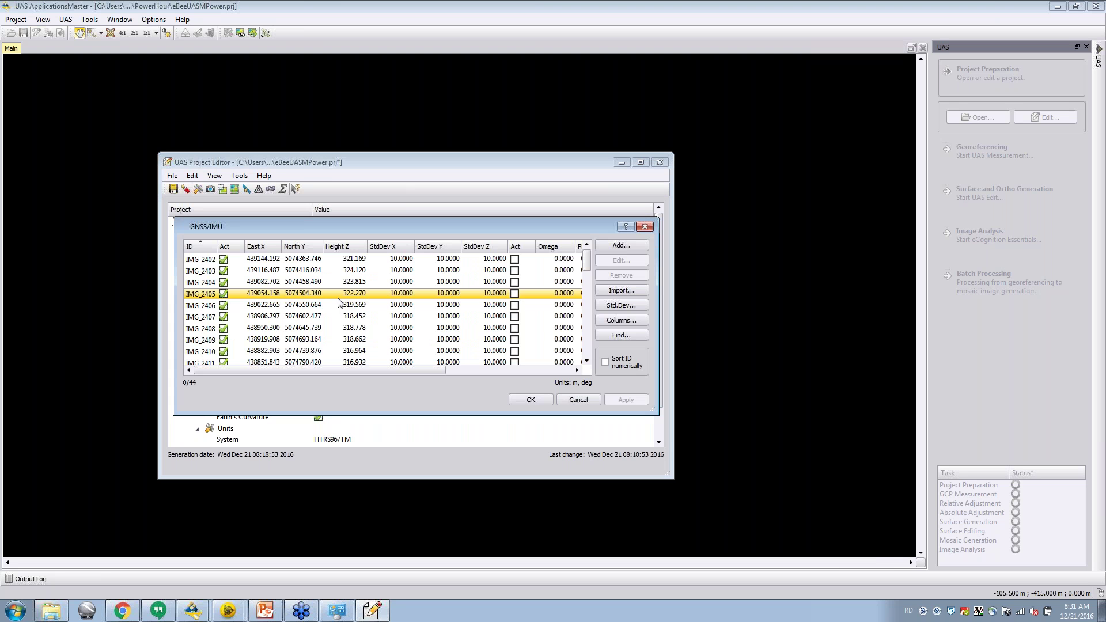
pyautogui.click(626, 315)
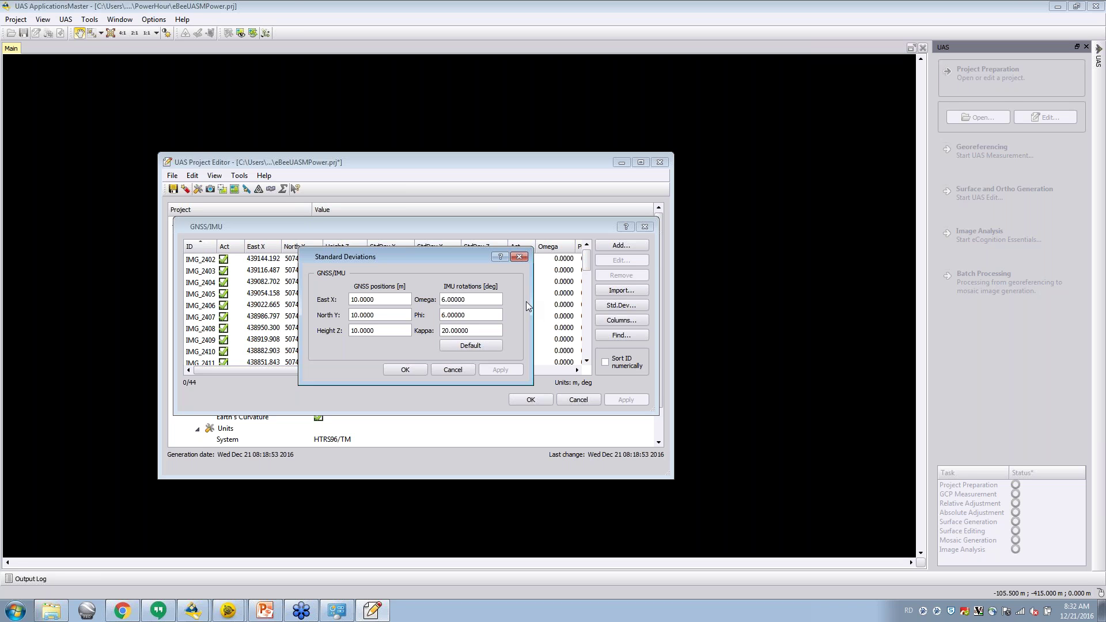
pyautogui.click(407, 370)
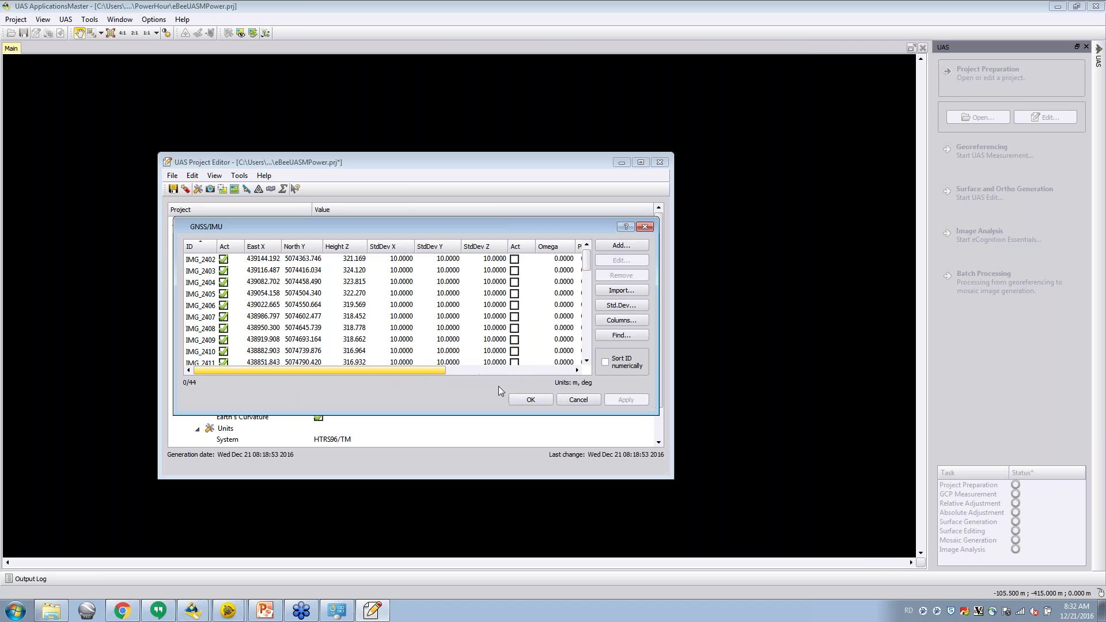
pyautogui.click(530, 400)
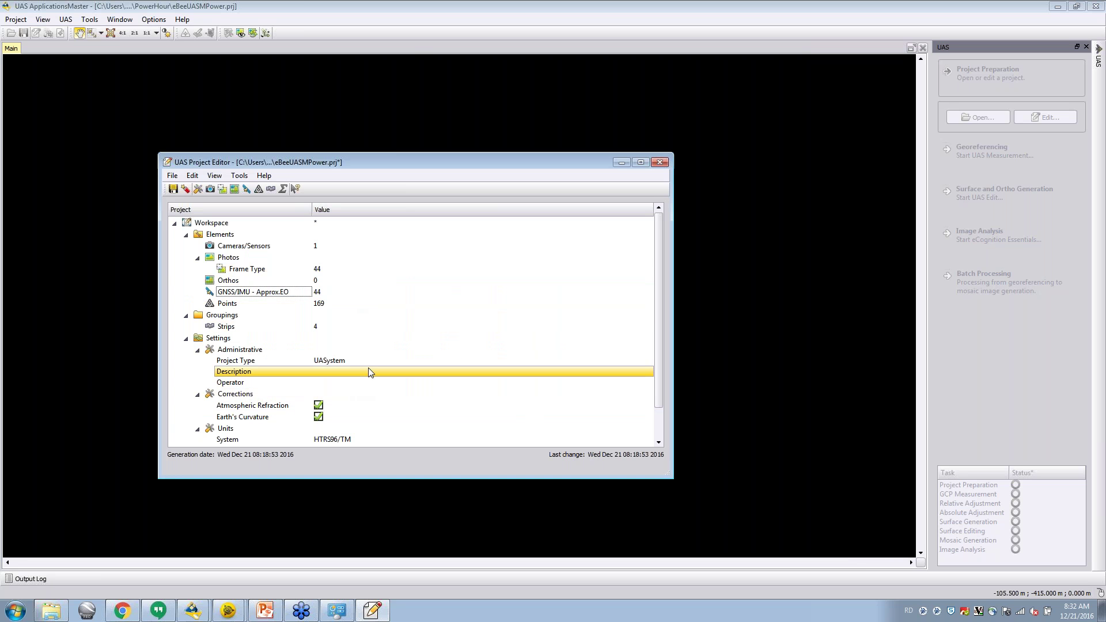
# Check the coordinates and rotation angles of the photos in the Frame Type list.
pyautogui.click(272, 272)
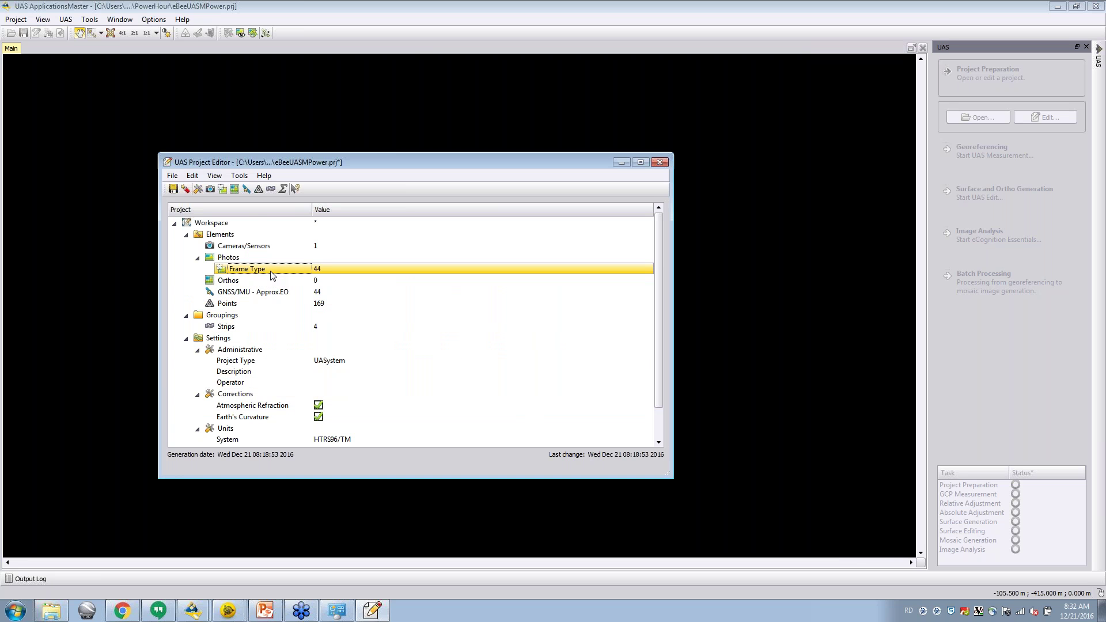
pyautogui.doubleClick(272, 272)
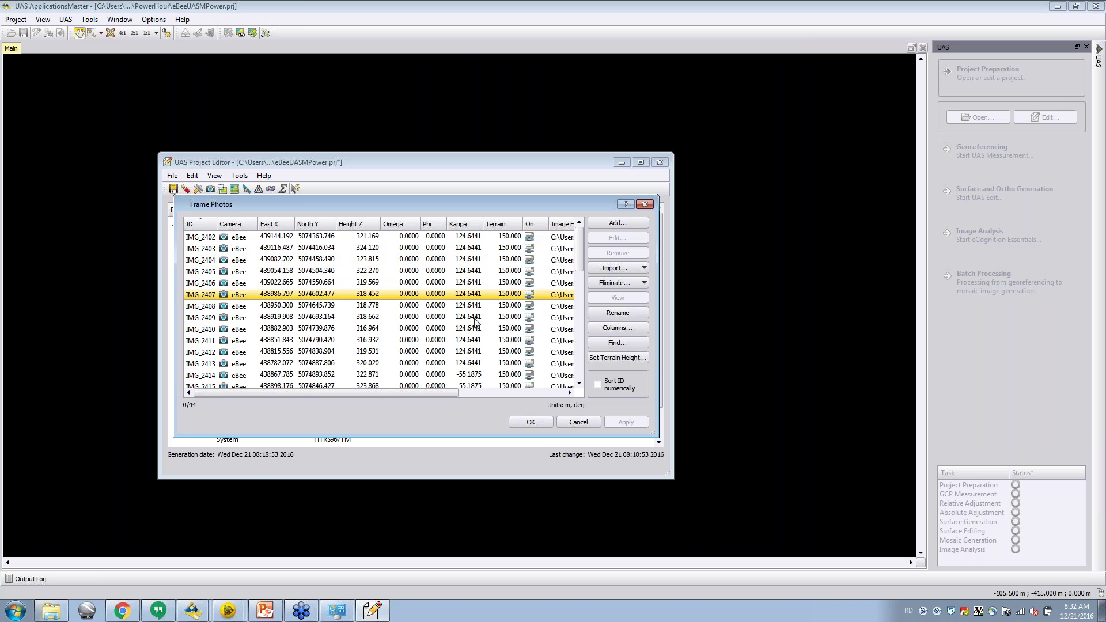
pyautogui.click(531, 423)
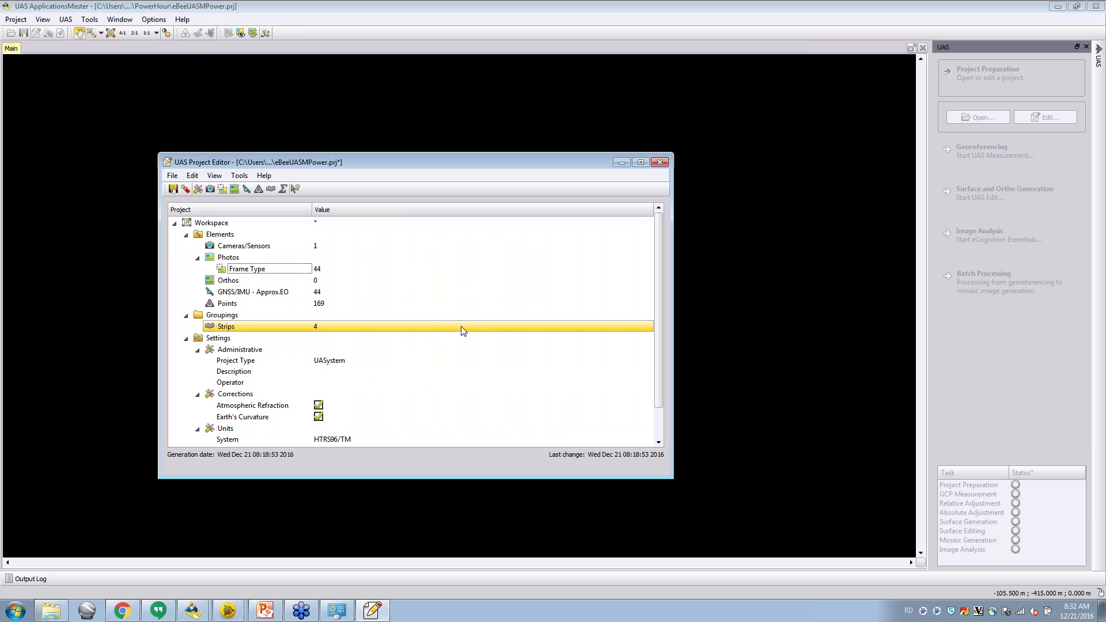
# Inspect the project's basic settings for coordinate system, units and corrections, and leave them without changes.
pyautogui.moveTo(657, 358); pyautogui.dragTo(655, 378)
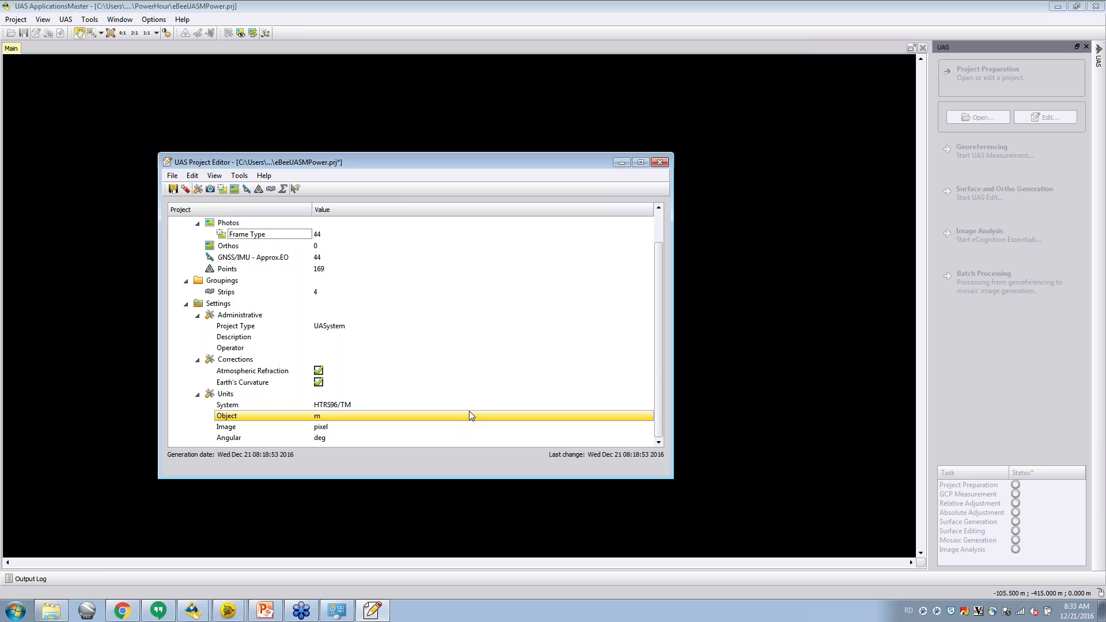
pyautogui.click(471, 409)
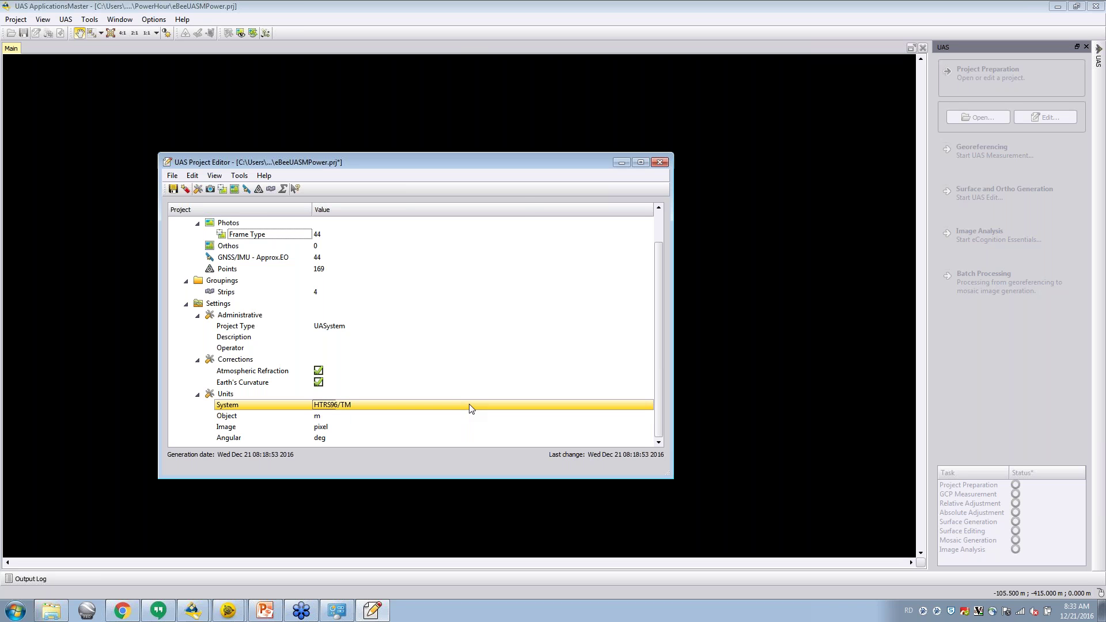
pyautogui.doubleClick(471, 407)
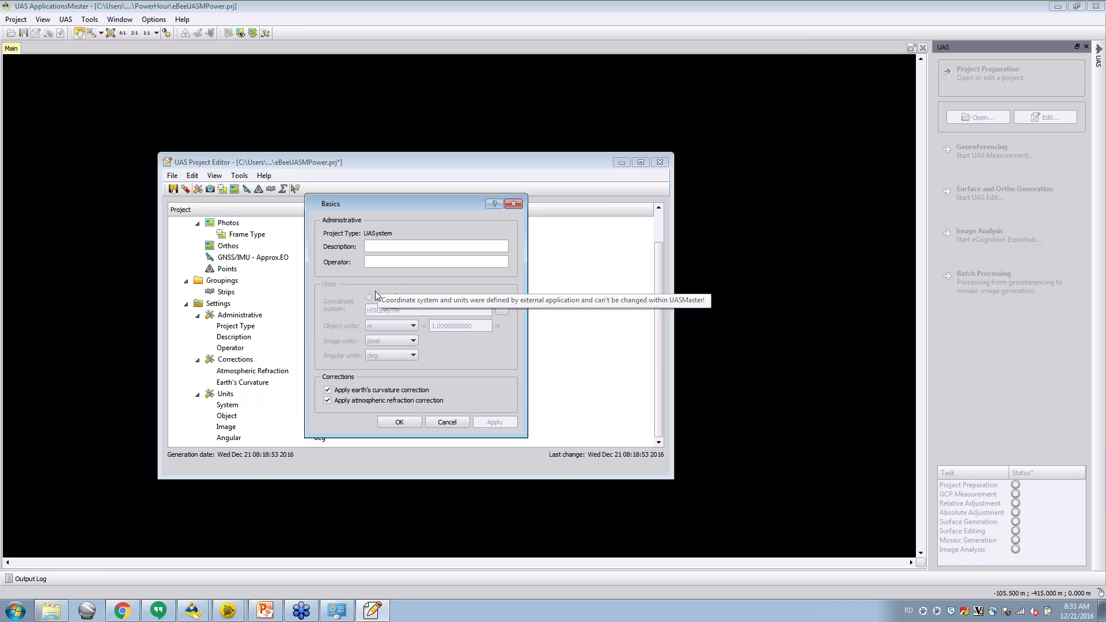
pyautogui.click(399, 424)
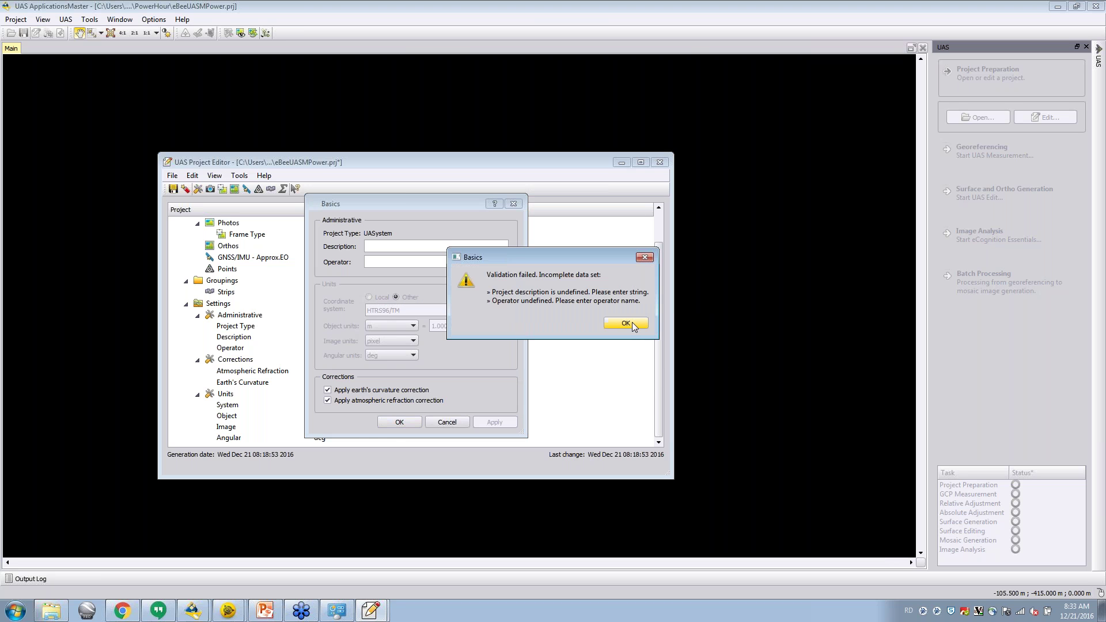
pyautogui.click(632, 323)
pyautogui.click(447, 422)
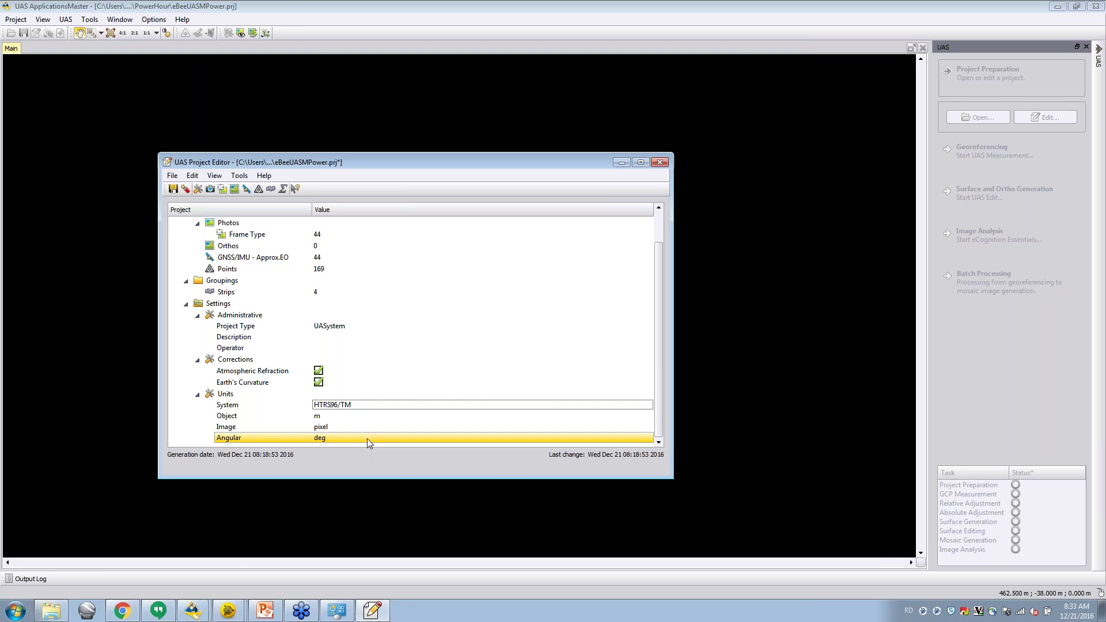
# Switch to the already prepared eBeeUASTest project and inspect its image overviews in Image Commander without processing them.
pyautogui.moveTo(203, 617)
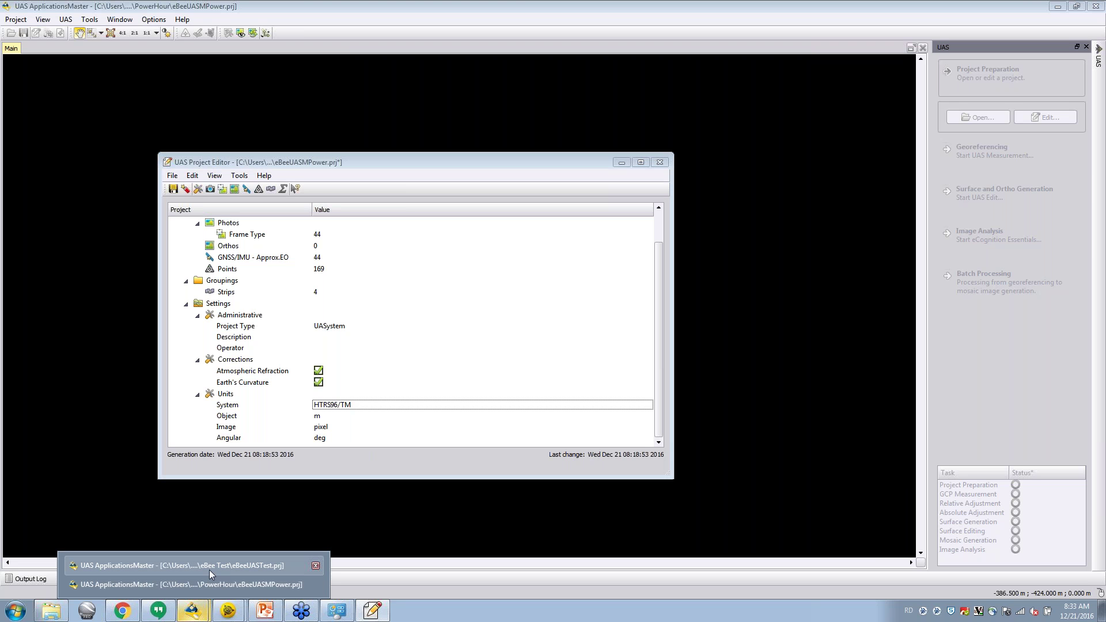
pyautogui.click(209, 570)
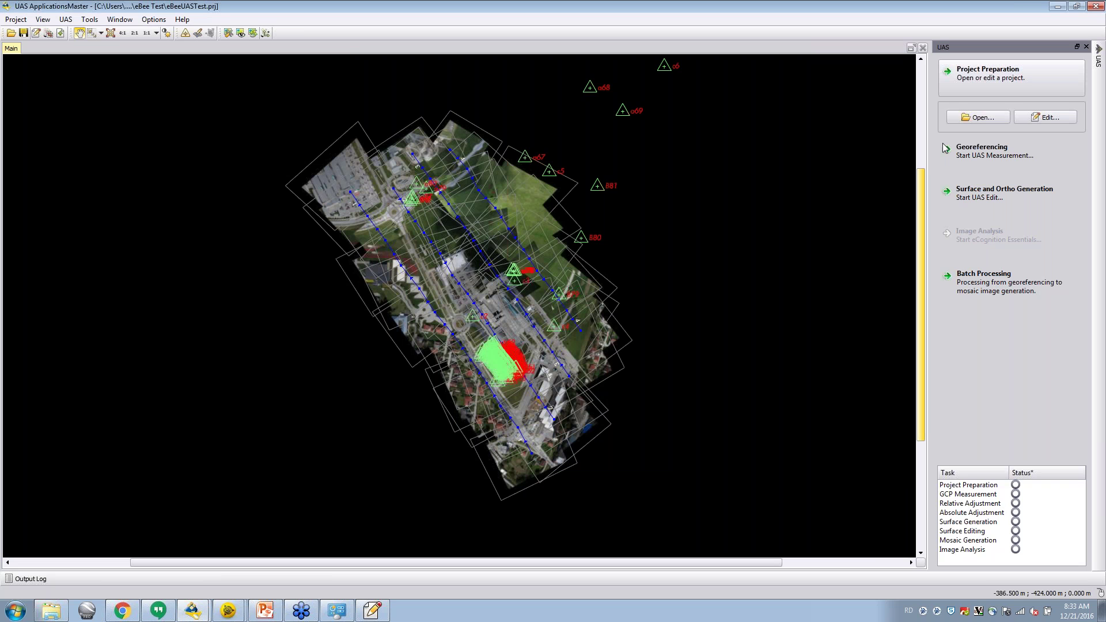
pyautogui.click(229, 33)
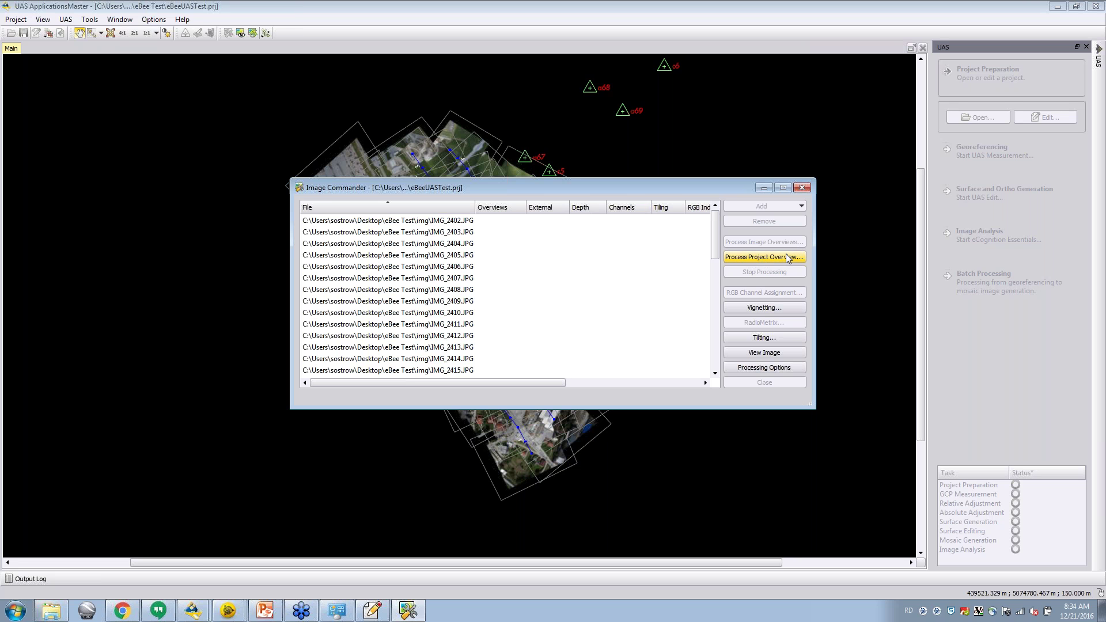
pyautogui.click(802, 189)
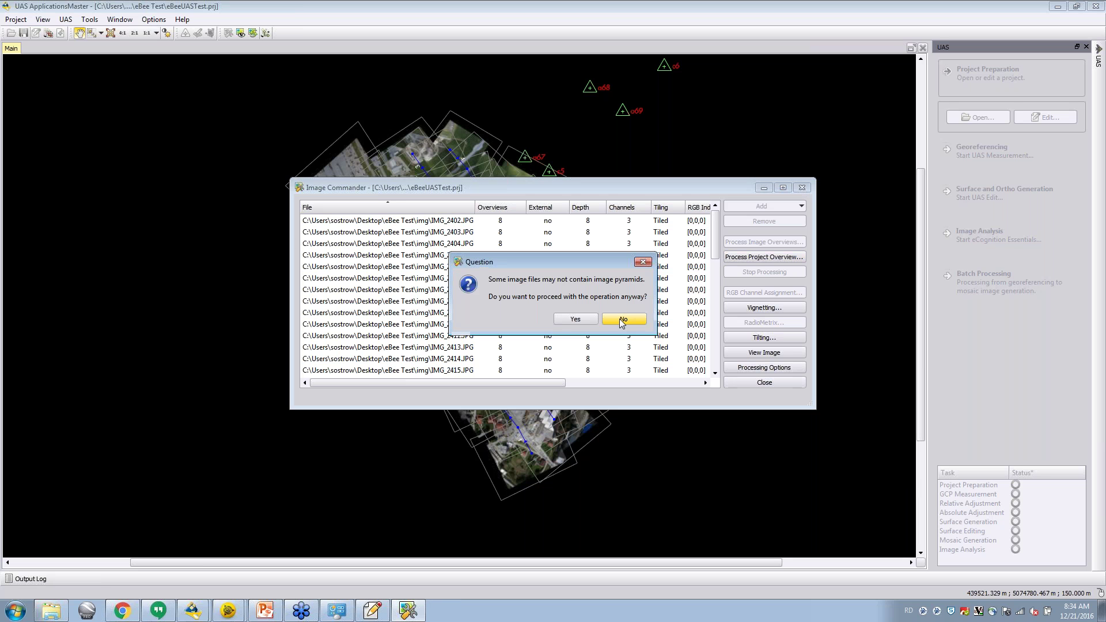
pyautogui.click(622, 321)
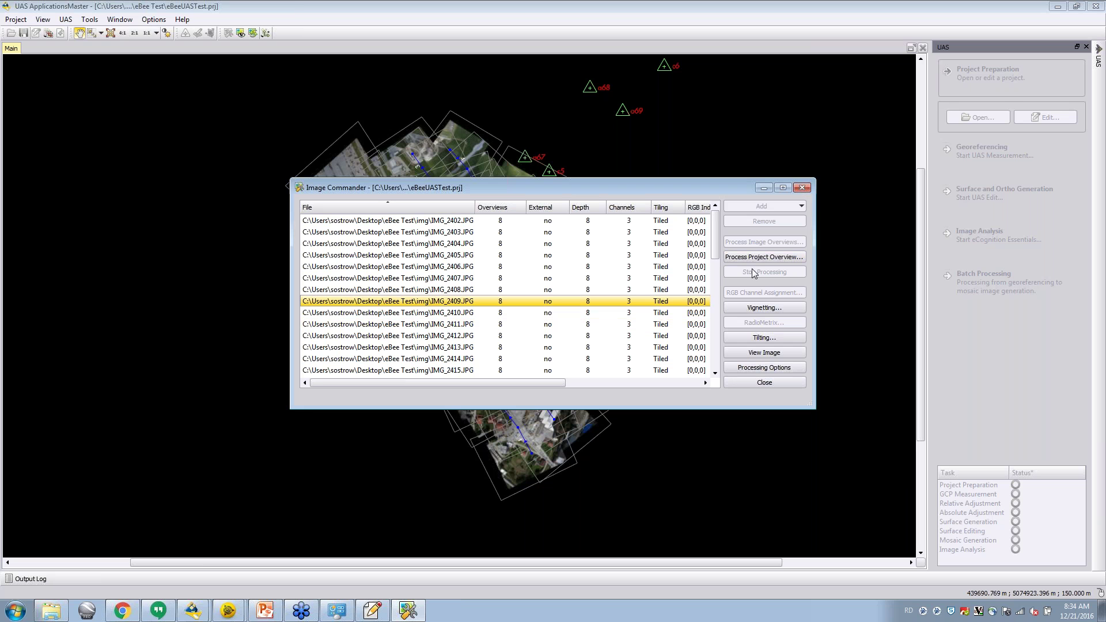
pyautogui.click(803, 191)
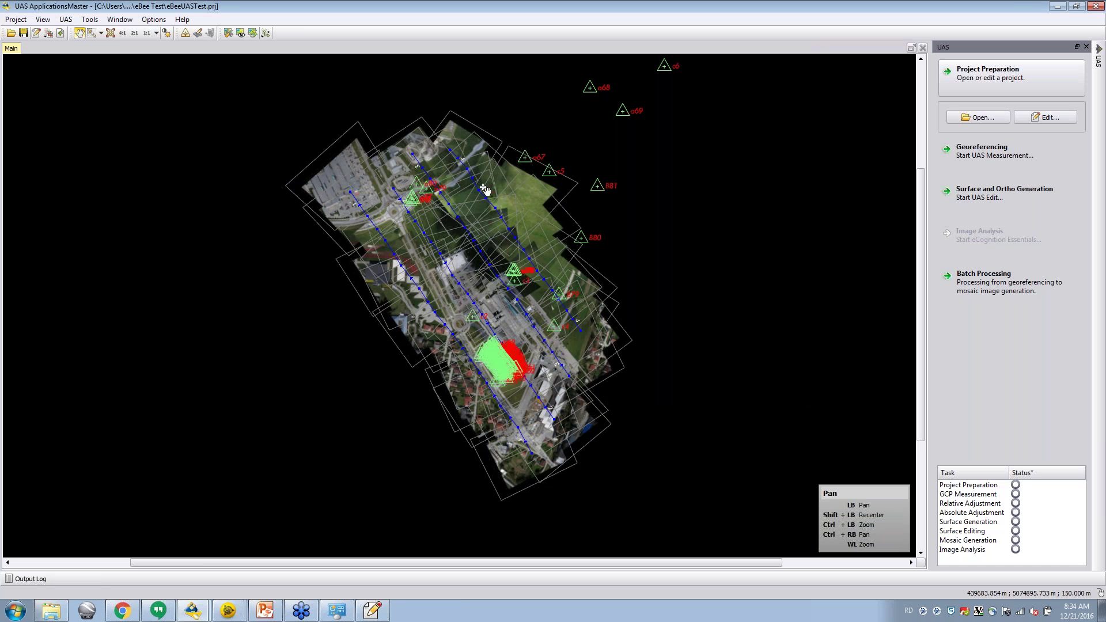
# Start UAS Measurement for georeferencing and open a new topo viewer of the block.
pyautogui.click(990, 152)
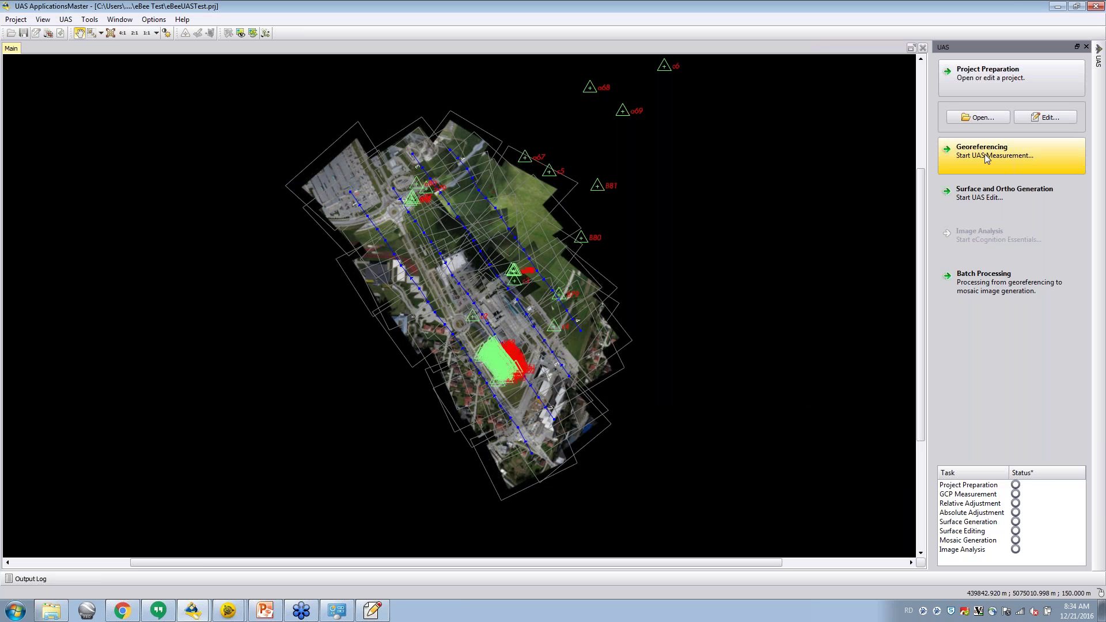
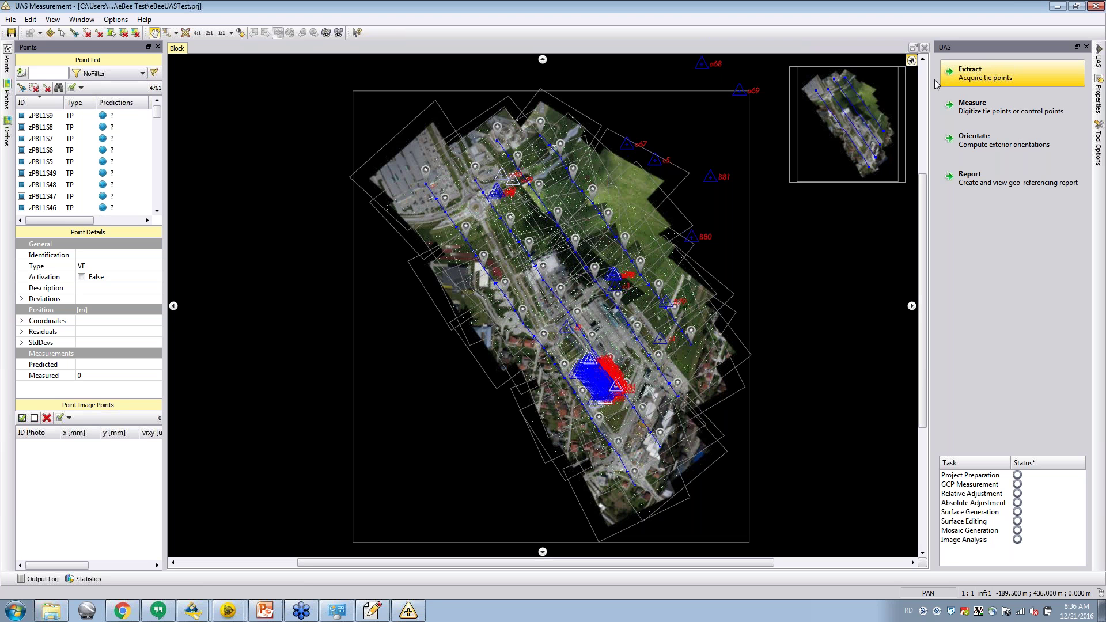
pyautogui.click(338, 33)
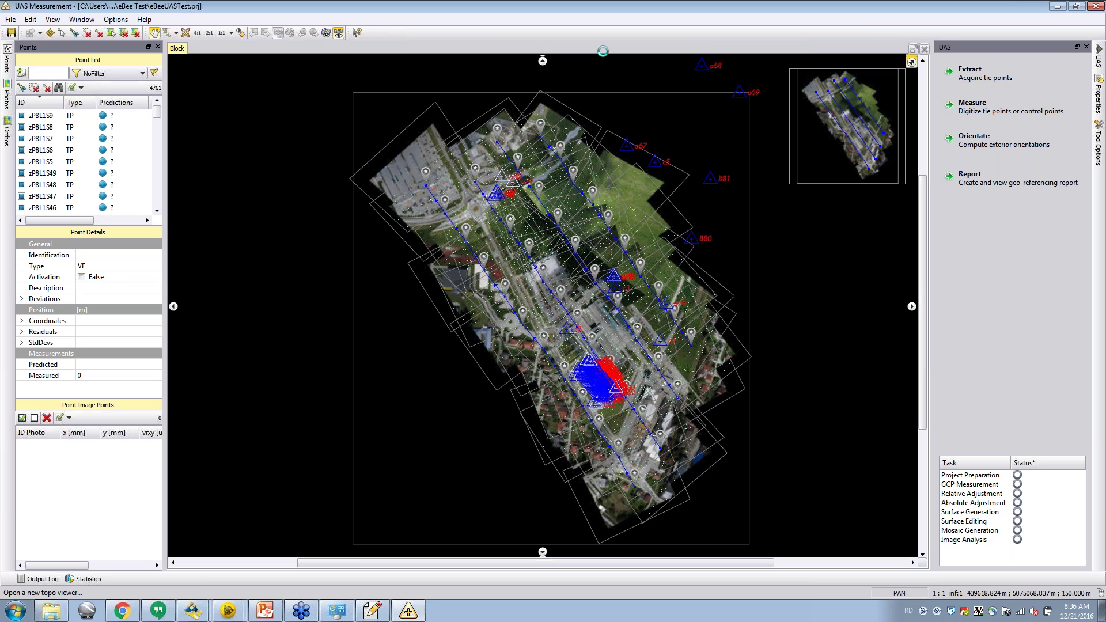
pyautogui.scroll(1, 573, 294)
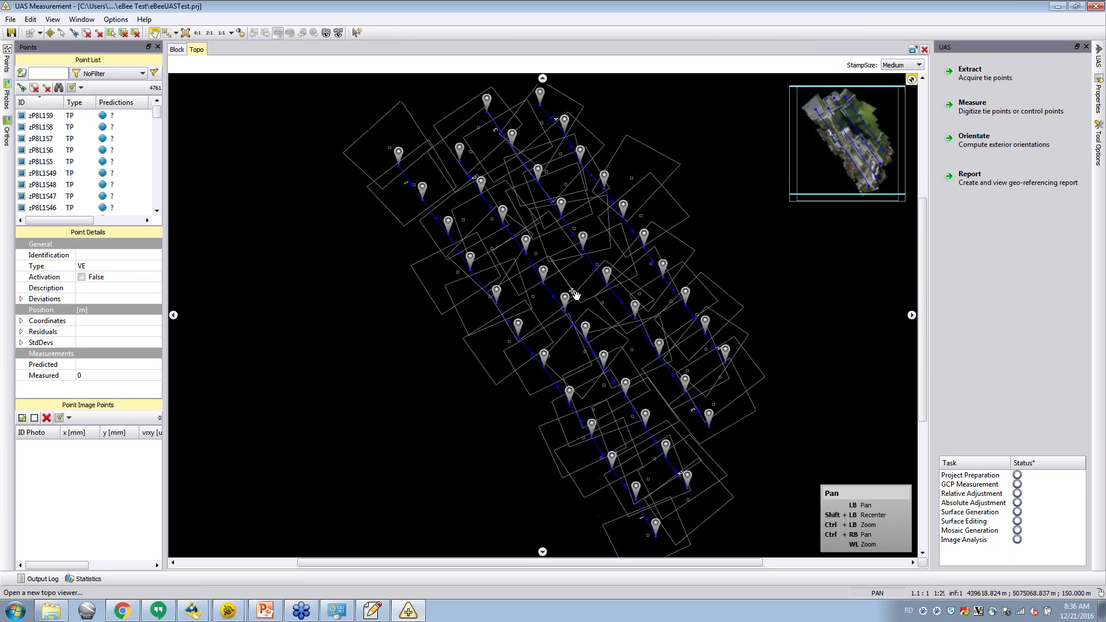
pyautogui.scroll(1, 574, 294)
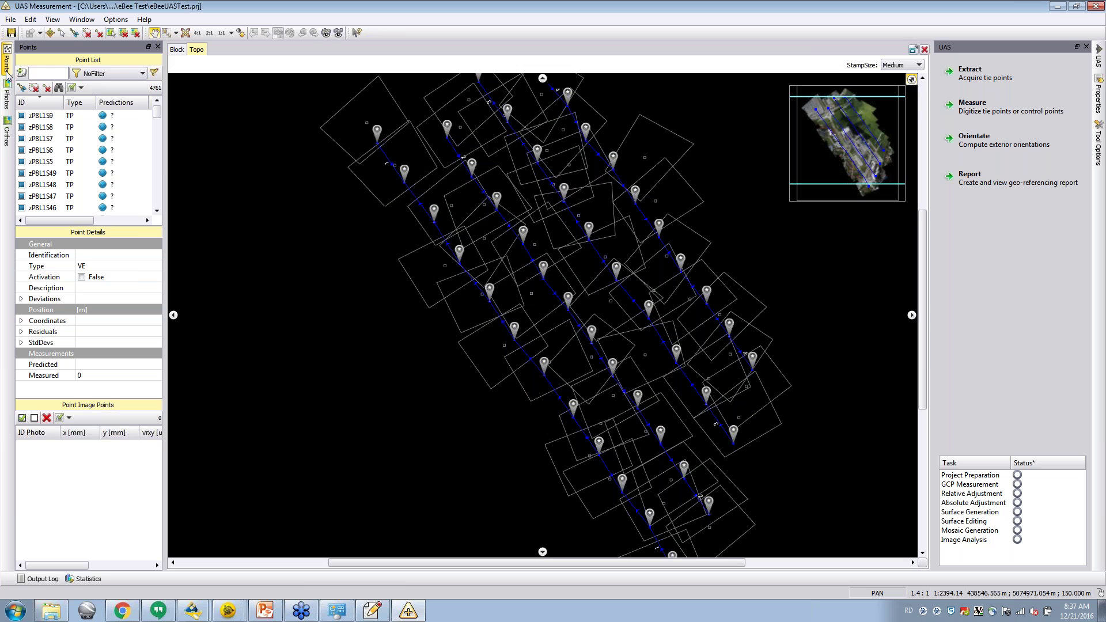
# Select all photos from IMG_2445 to IMG_2402 in the photo list and turn on their display.
pyautogui.click(8, 106)
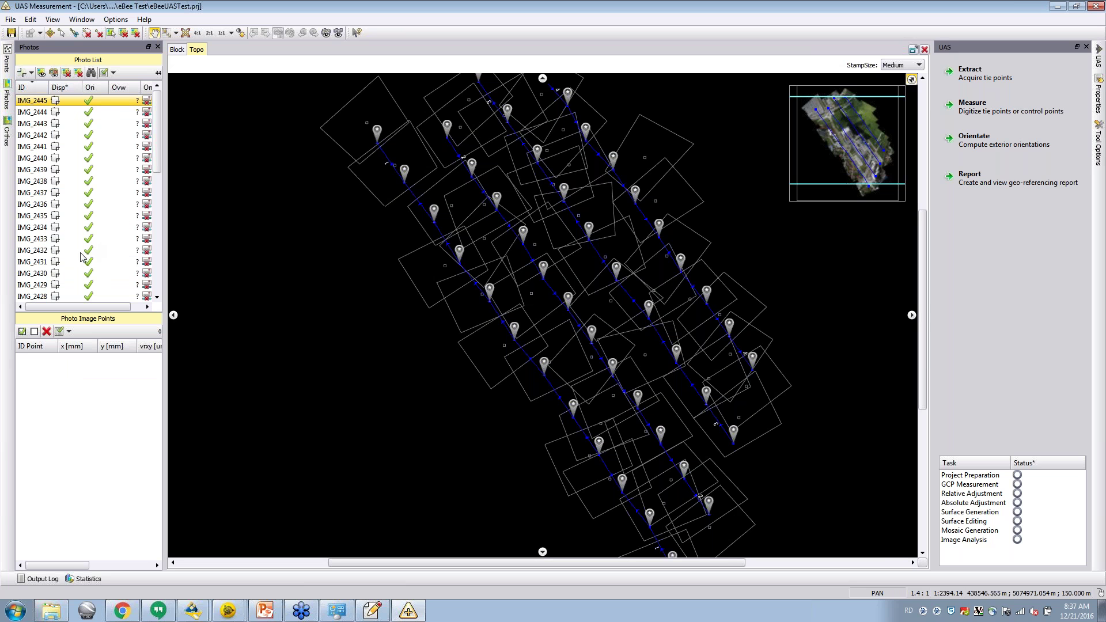
pyautogui.scroll(-9, 64, 281)
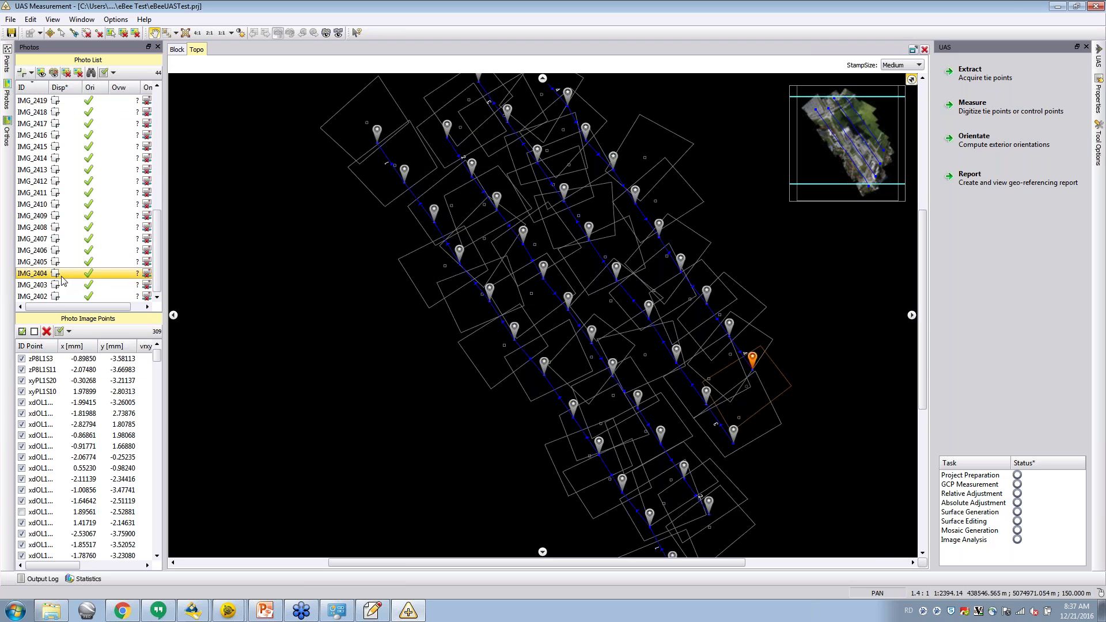
pyautogui.click(54, 296)
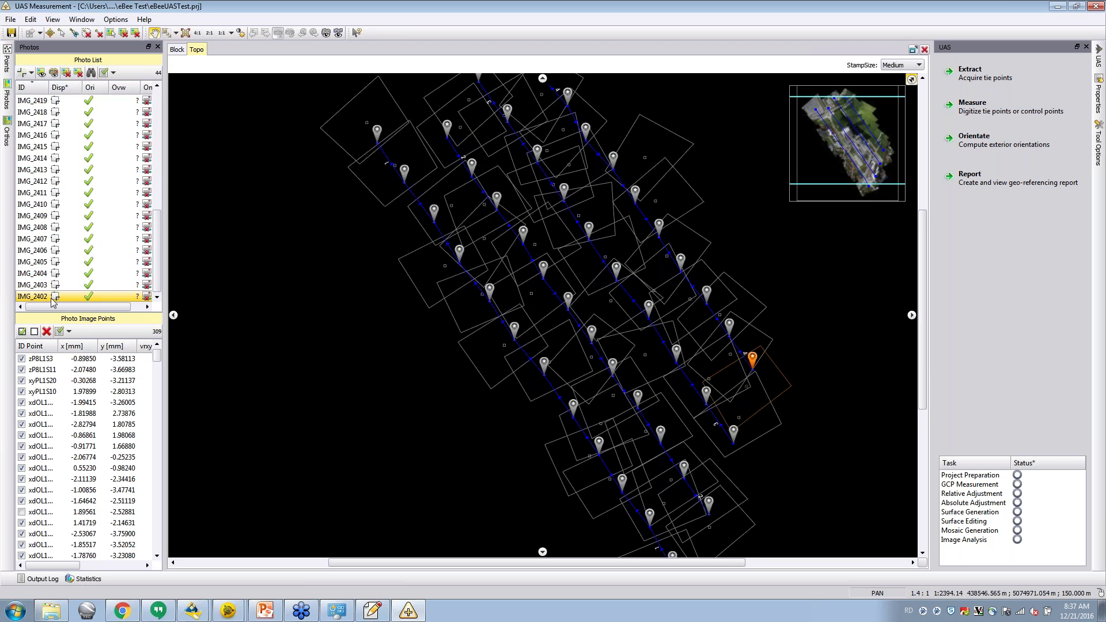
pyautogui.click(27, 75)
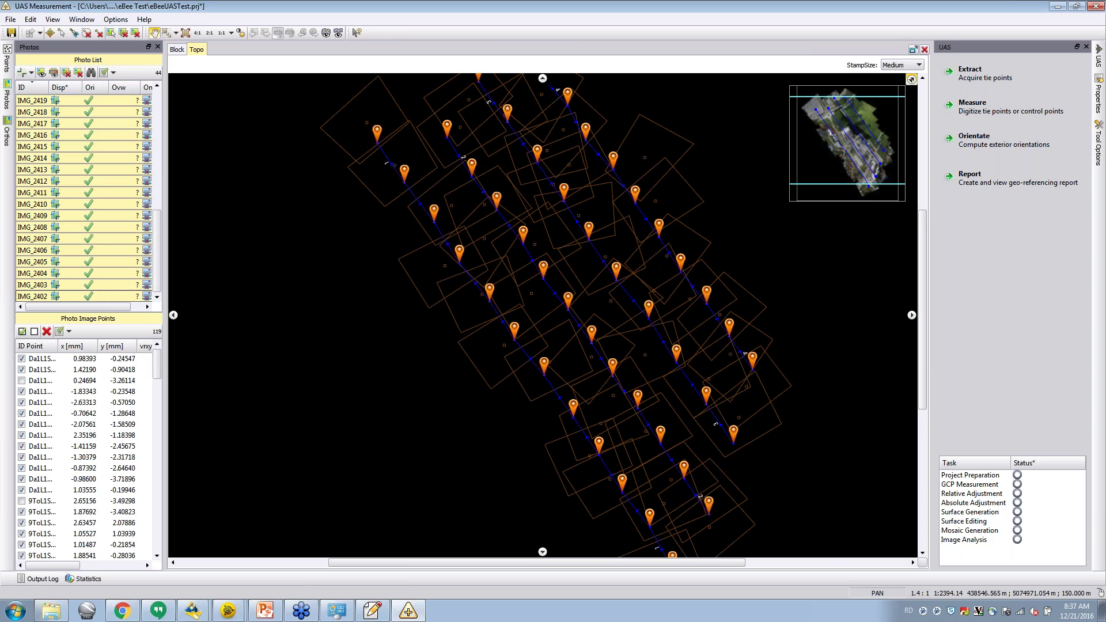
# Examine the photo stamps along the flight strips up close in the topo viewer, and return to the block view.
pyautogui.scroll(1, 816, 481)
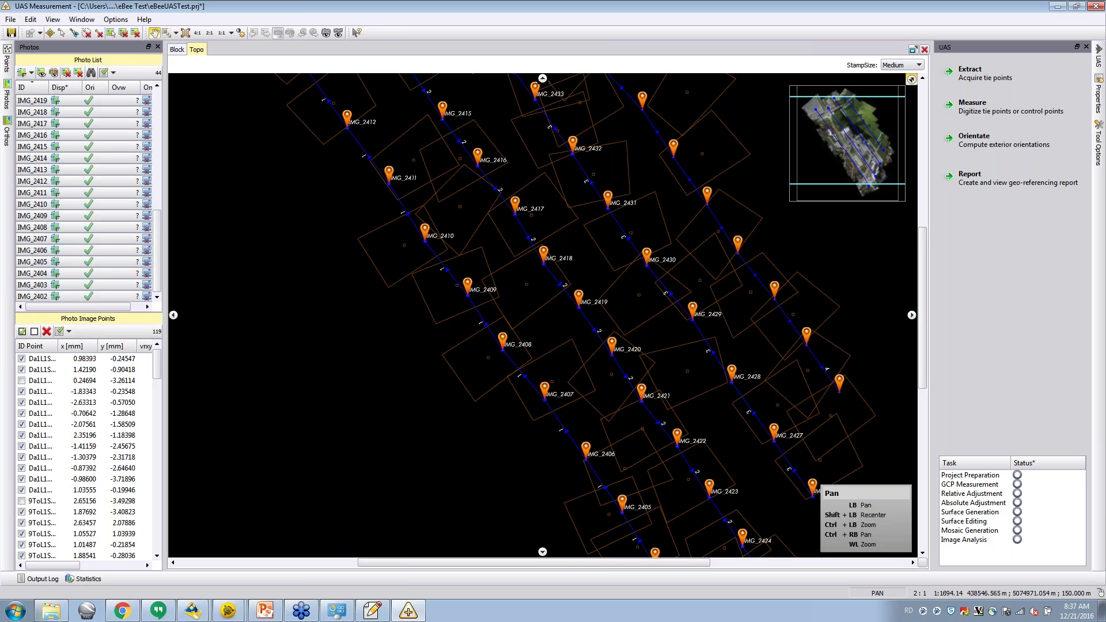
pyautogui.scroll(3, 511, 293)
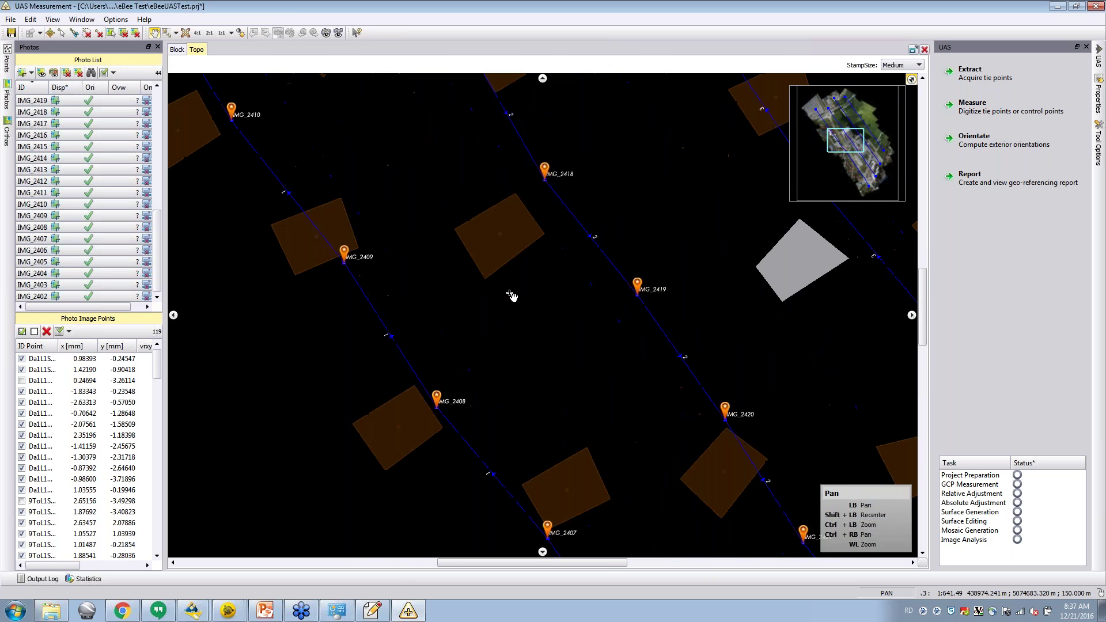
pyautogui.scroll(1, 512, 295)
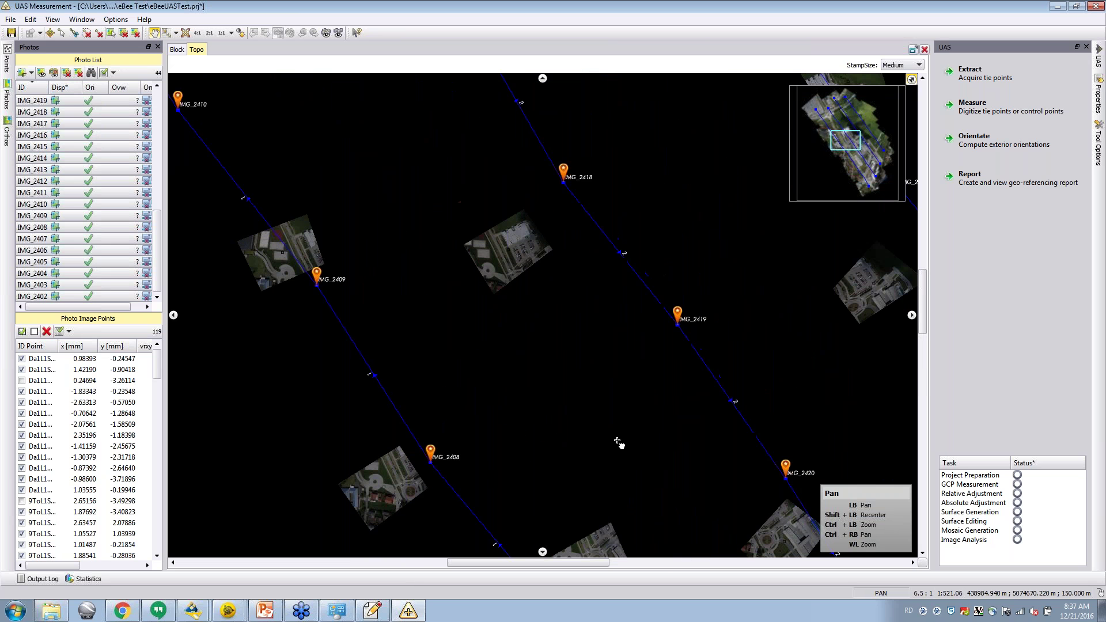
pyautogui.moveTo(421, 227); pyautogui.dragTo(690, 617)
pyautogui.moveTo(389, 218); pyautogui.dragTo(551, 461)
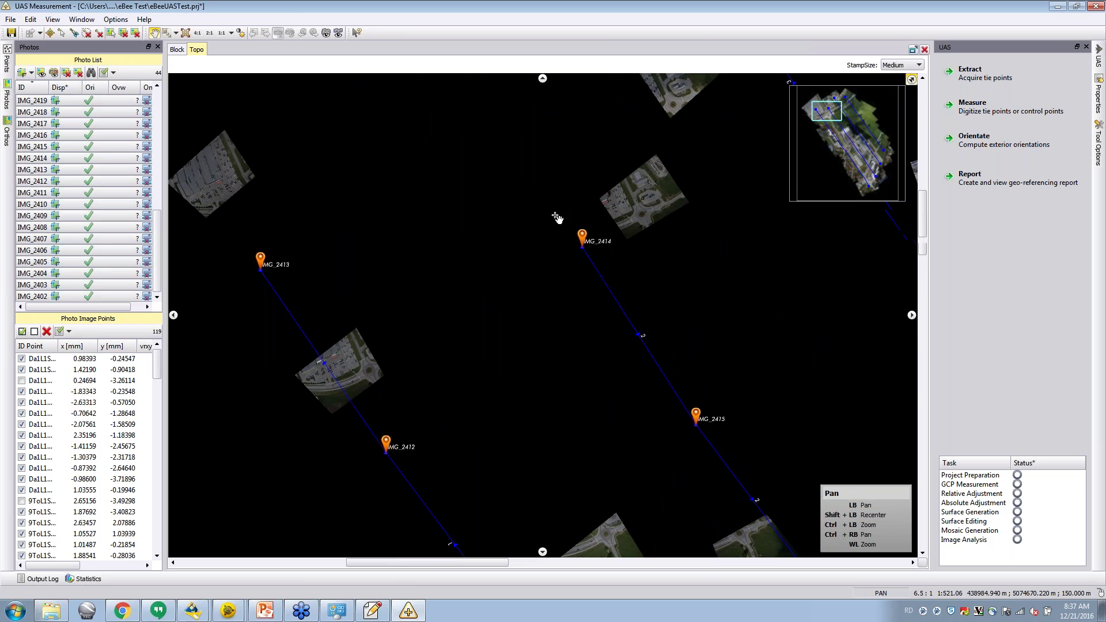
pyautogui.click(176, 49)
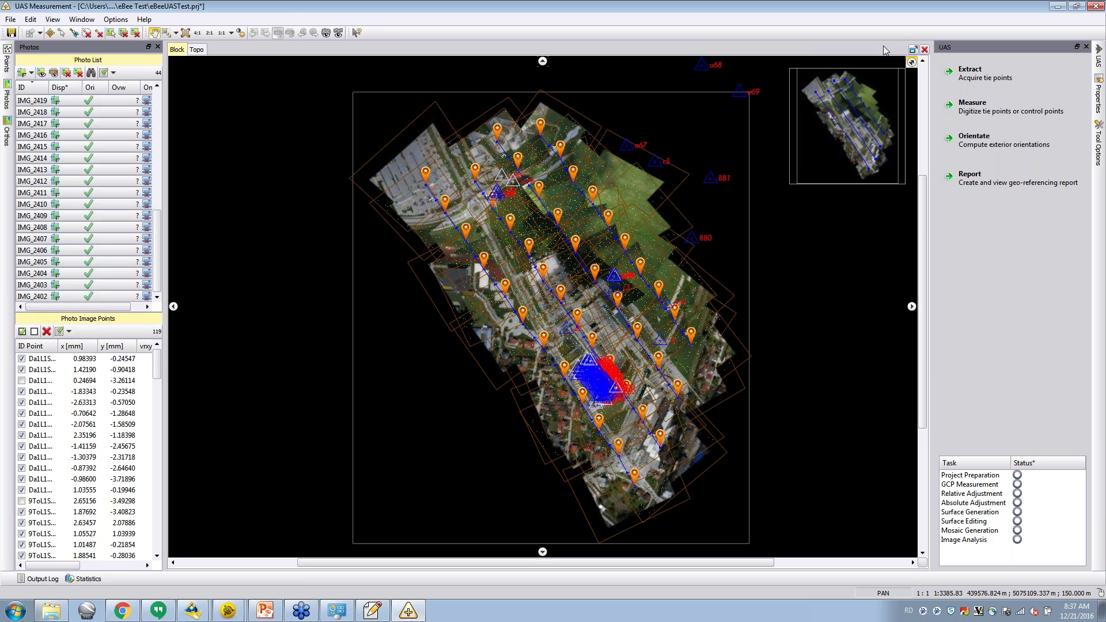
# Open the tie point extraction settings and review the available resolution options, keeping Default.
pyautogui.click(1004, 71)
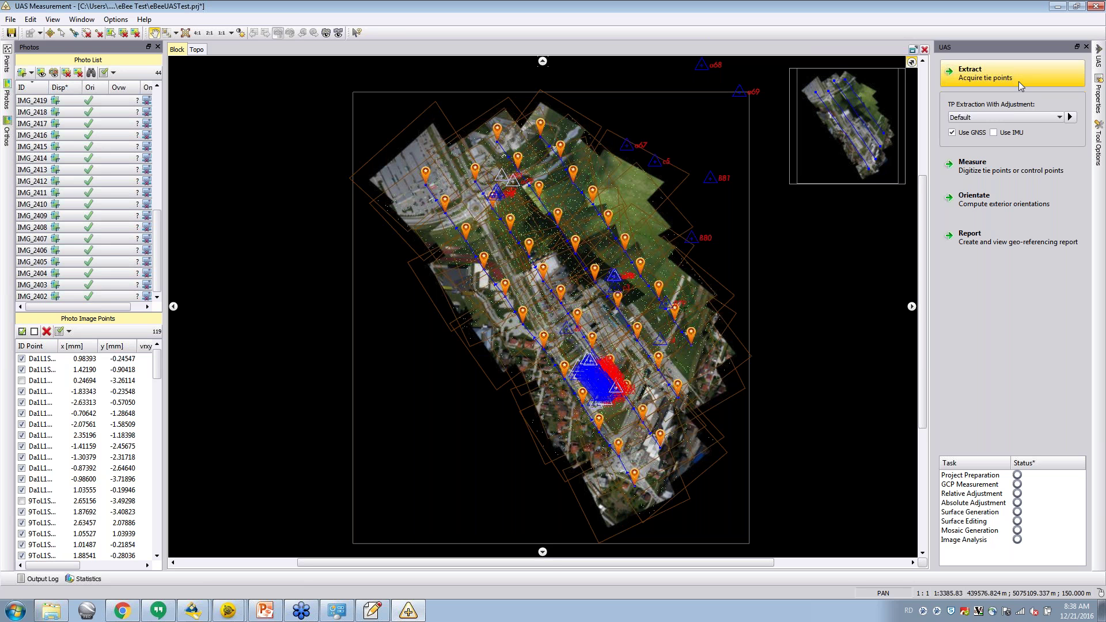
pyautogui.click(1021, 115)
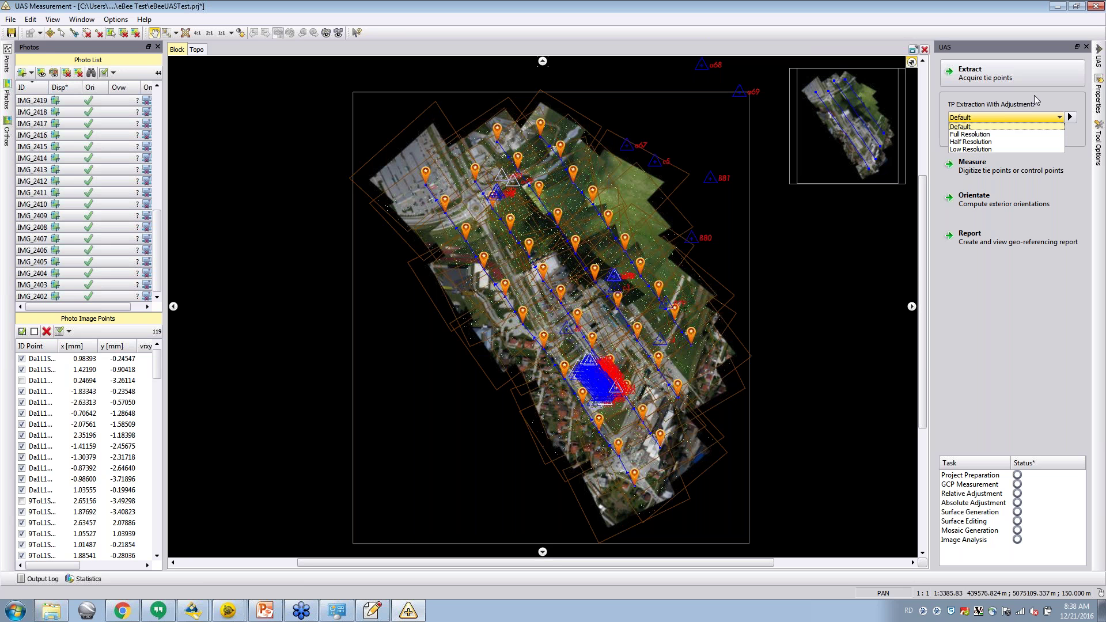
pyautogui.click(1035, 95)
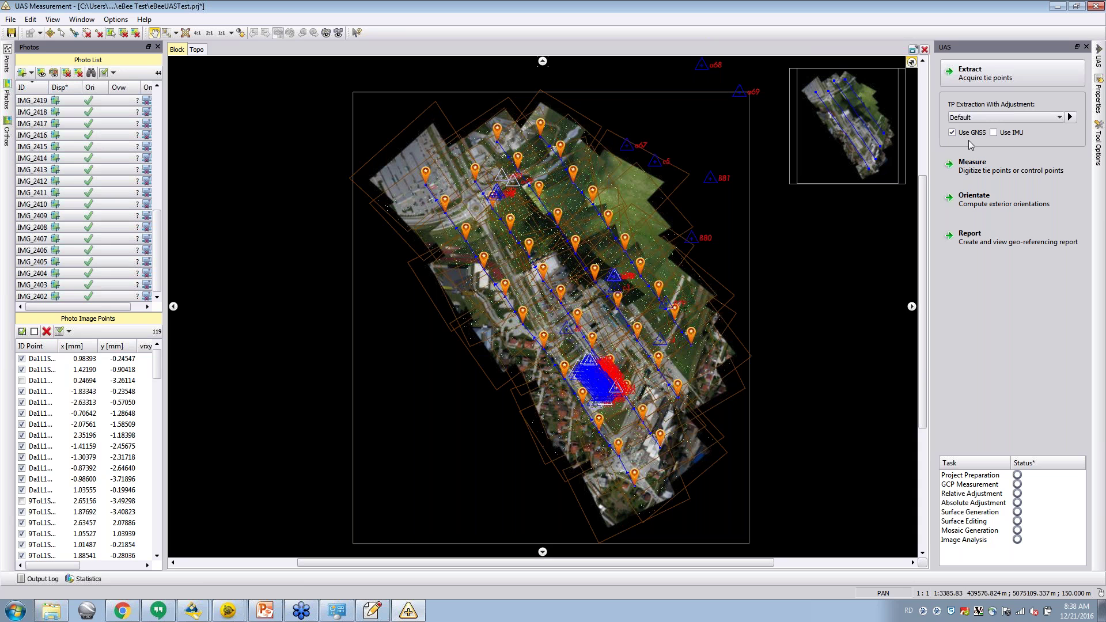
# Start ground control point measurement and show the point list filtered to GCP&CheckOnly.
pyautogui.click(971, 167)
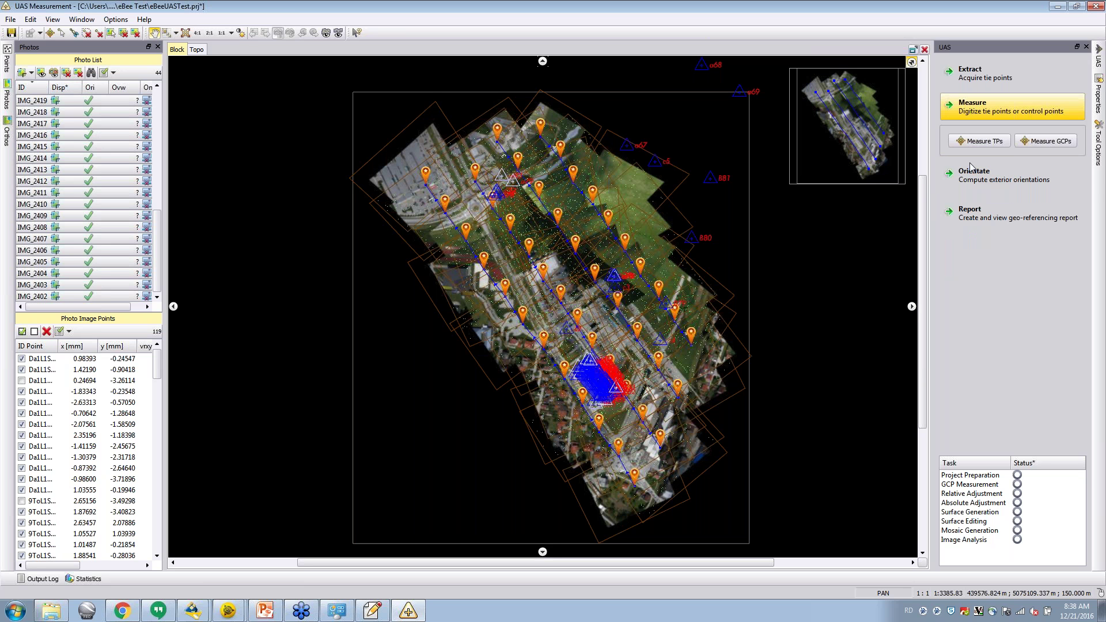
pyautogui.click(1044, 143)
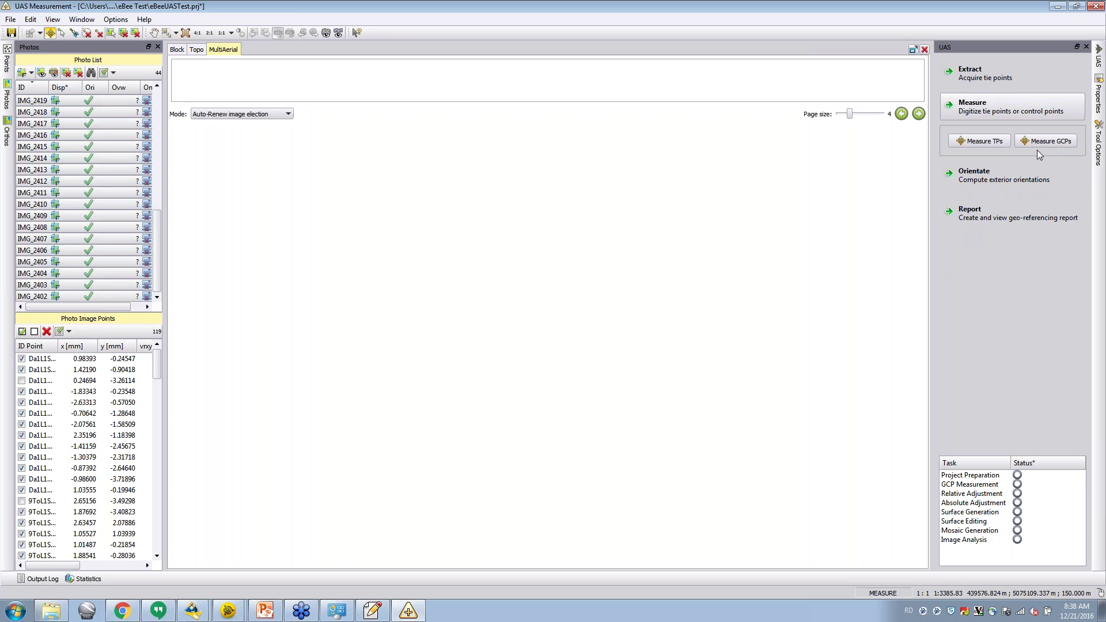
pyautogui.click(6, 61)
pyautogui.click(91, 76)
pyautogui.click(104, 140)
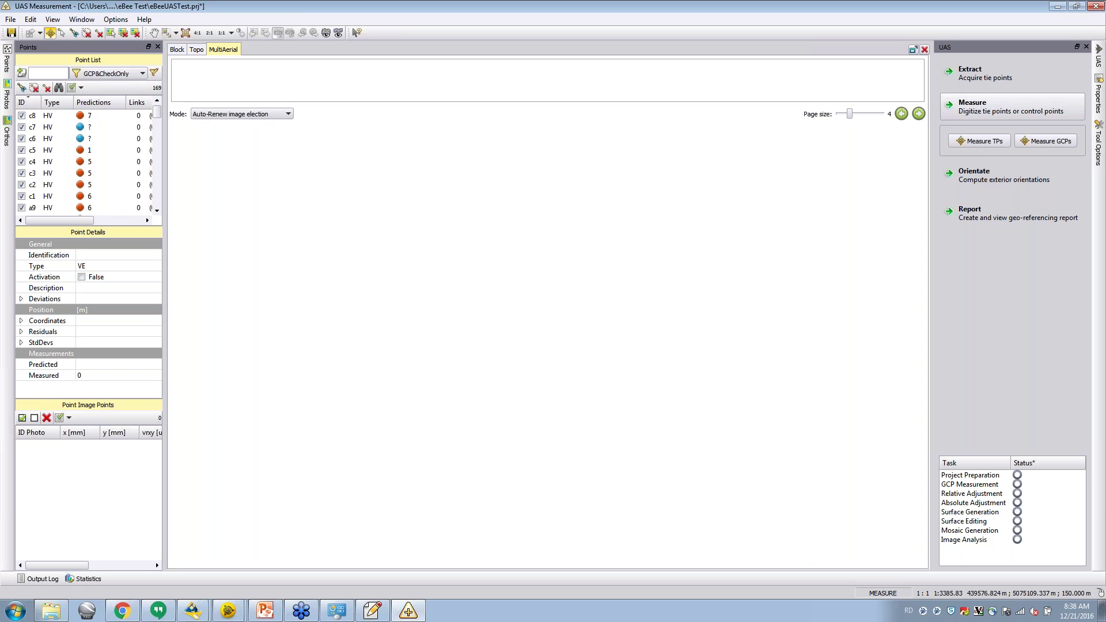
# Sort the points by number of links, display point a79 in its photos and set the measure mode to Manual.
pyautogui.click(138, 102)
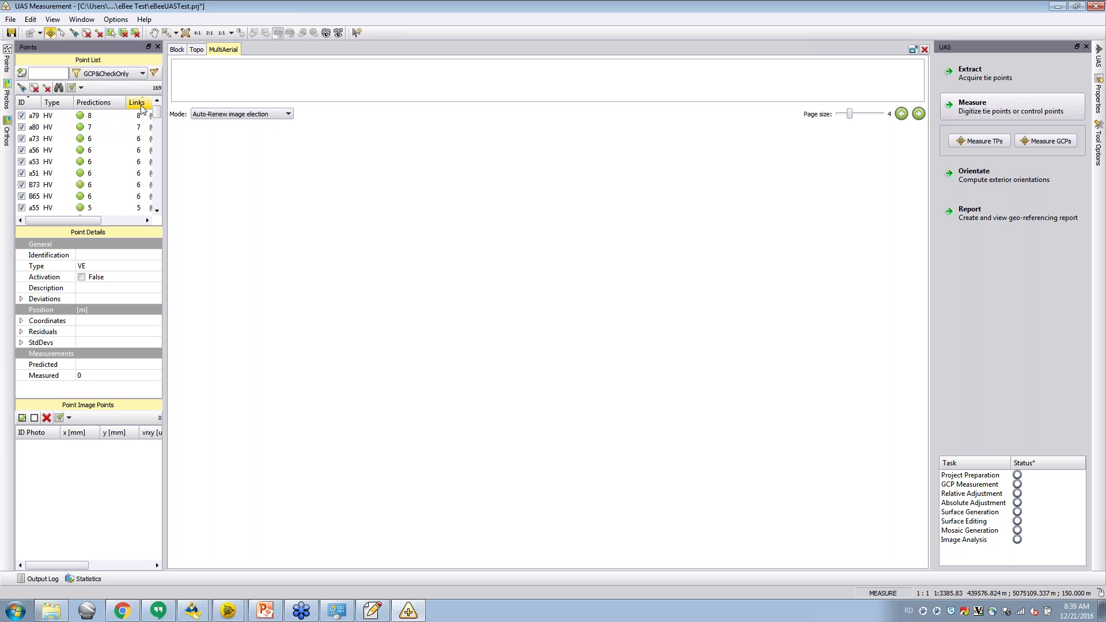
pyautogui.click(48, 117)
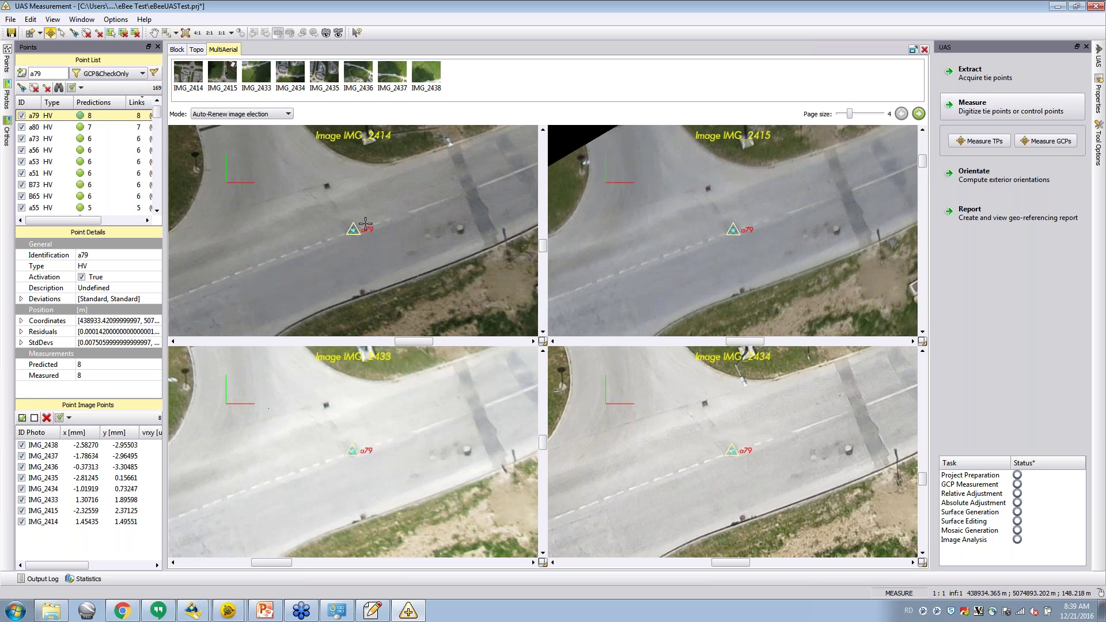
pyautogui.rightClick(366, 225)
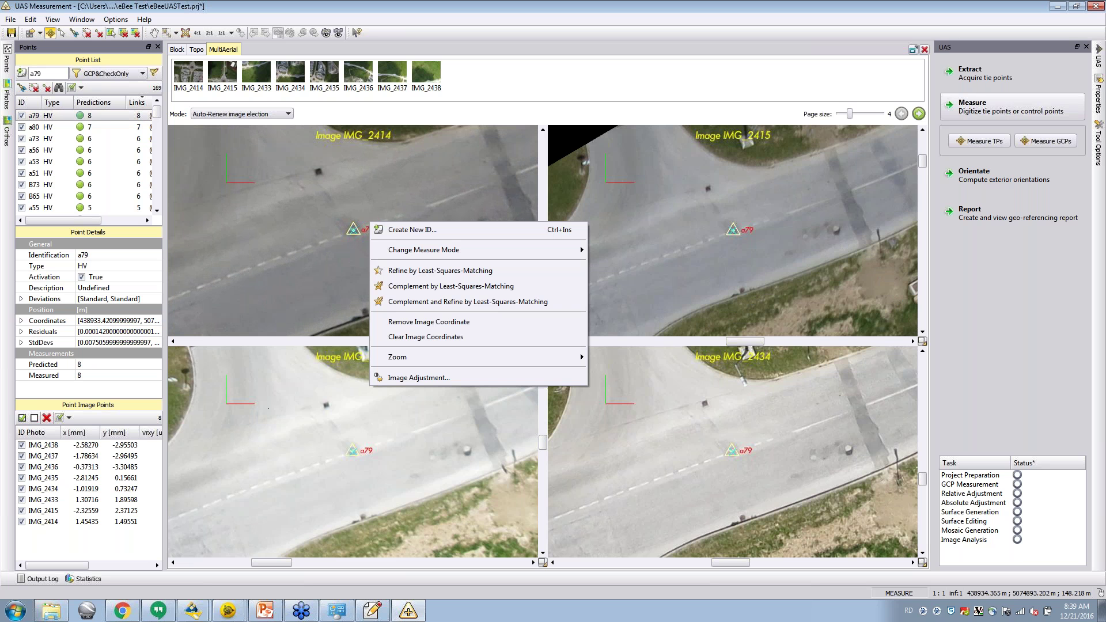
pyautogui.moveTo(403, 250)
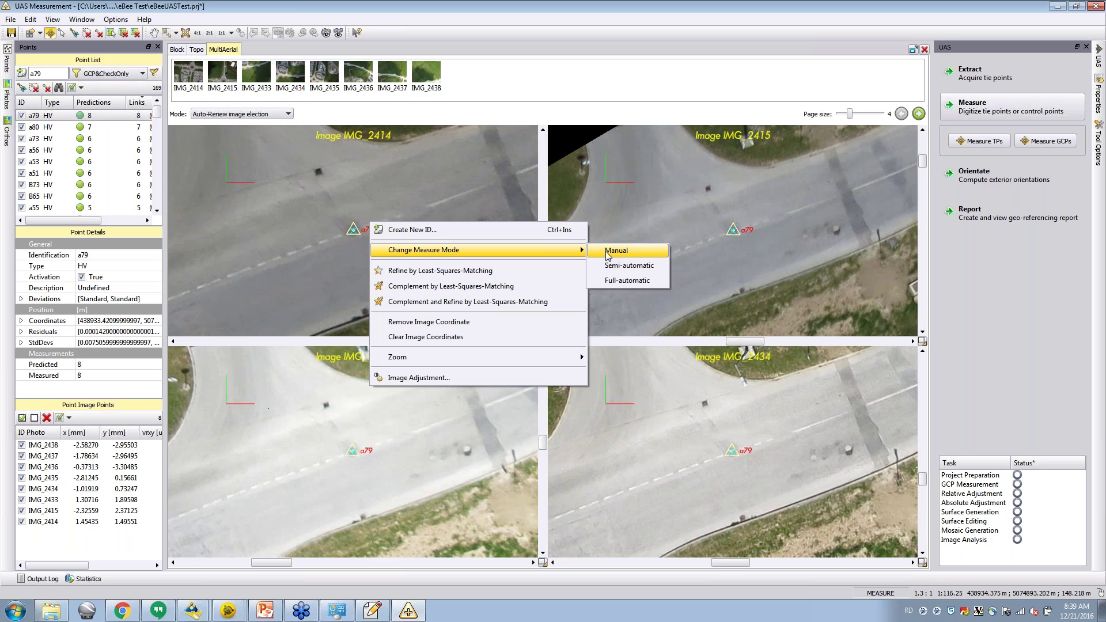
pyautogui.click(615, 251)
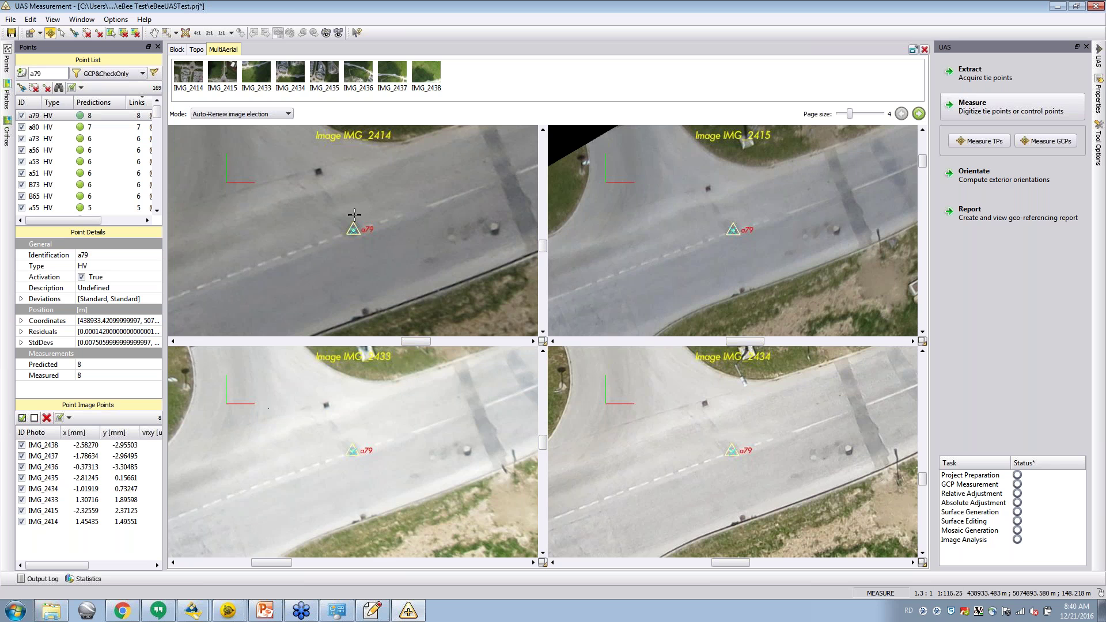
# Measure point a79 manually in IMG_2414, slightly off the manhole mark on the road's dashed line.
pyautogui.click(364, 223)
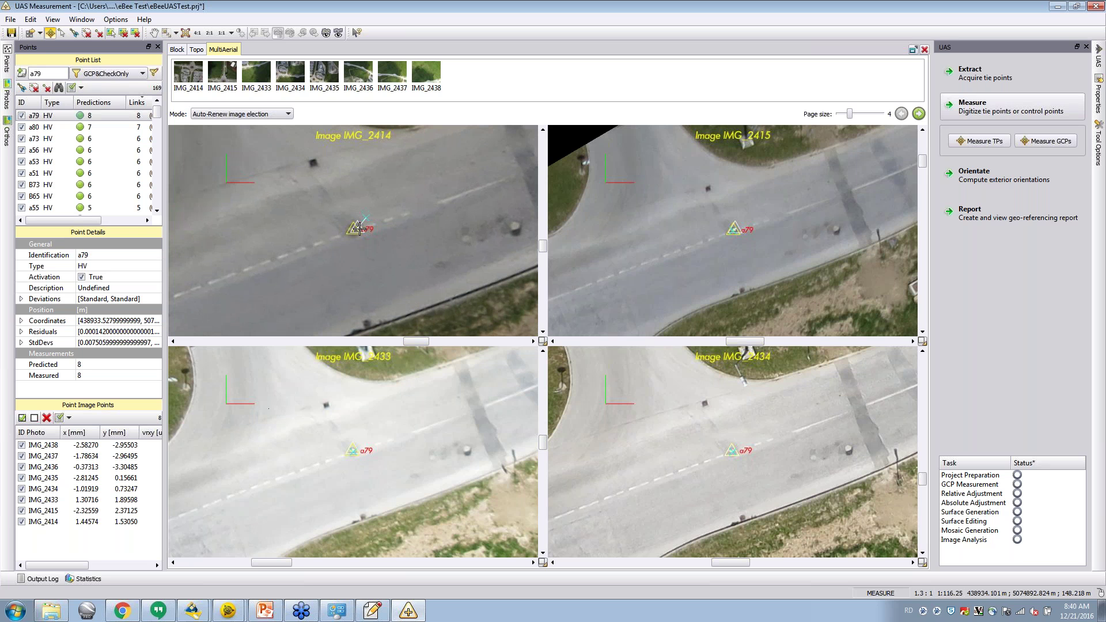
pyautogui.click(359, 228)
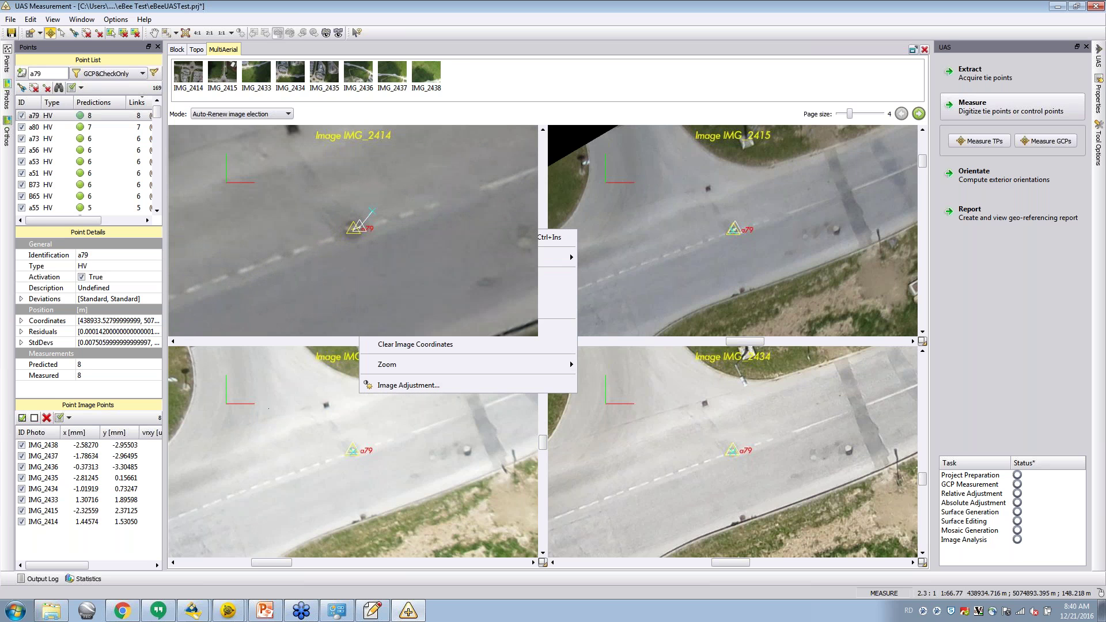
pyautogui.click(376, 217)
# Change the measure mode for point a79 to Full-automatic.
pyautogui.rightClick(376, 216)
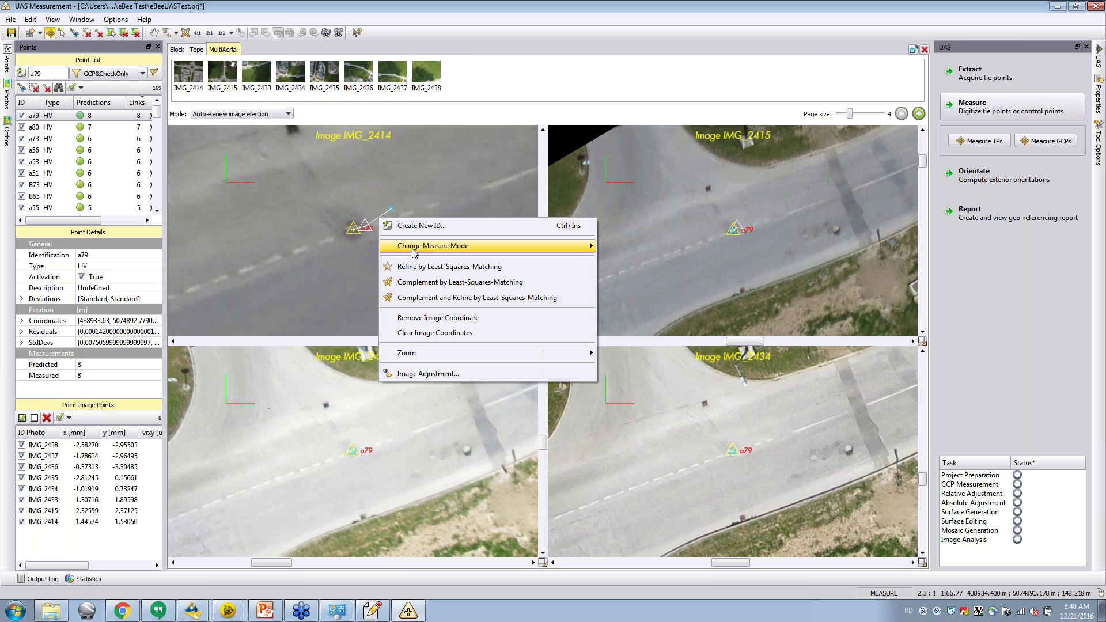
pyautogui.moveTo(585, 246)
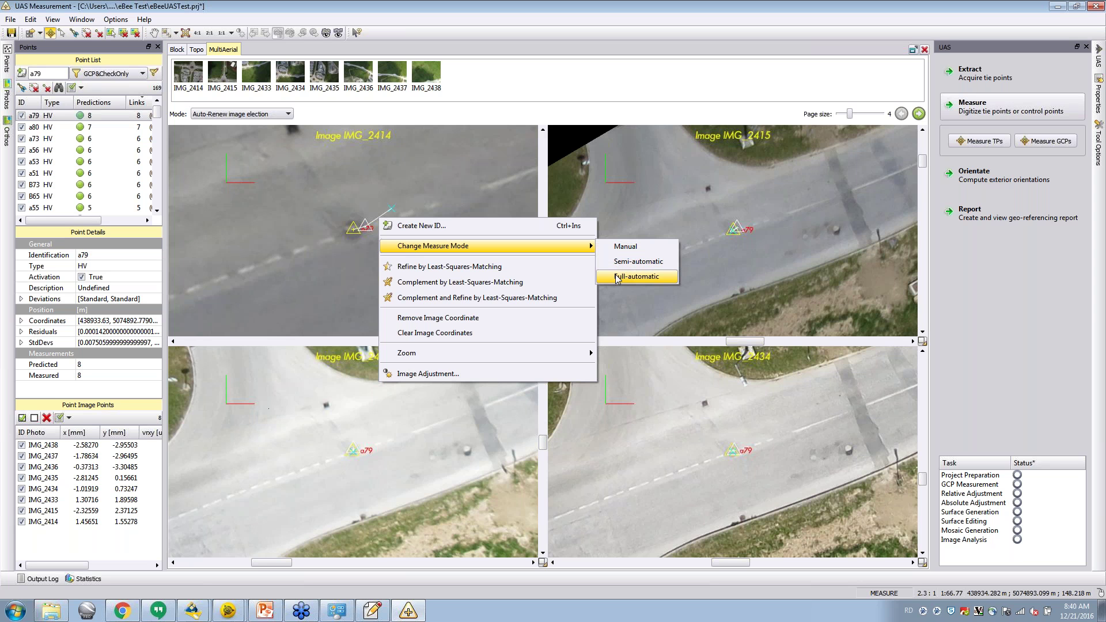
pyautogui.click(633, 277)
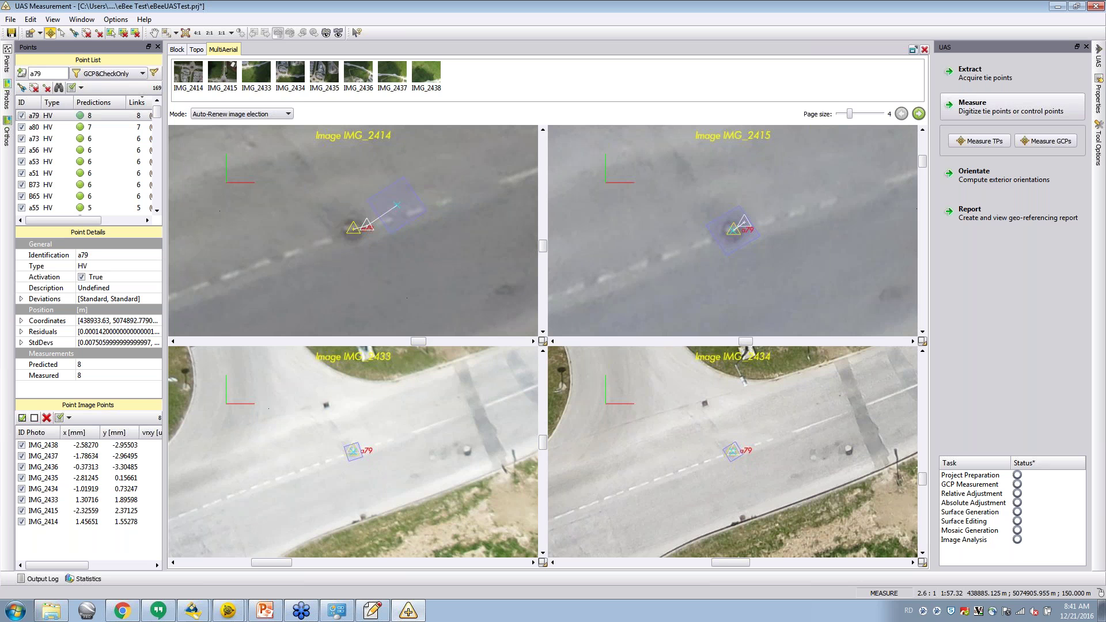
# Try to measure point a79 automatically from a spot on the grass in IMG_2414 and check where it lands.
pyautogui.press('F3')
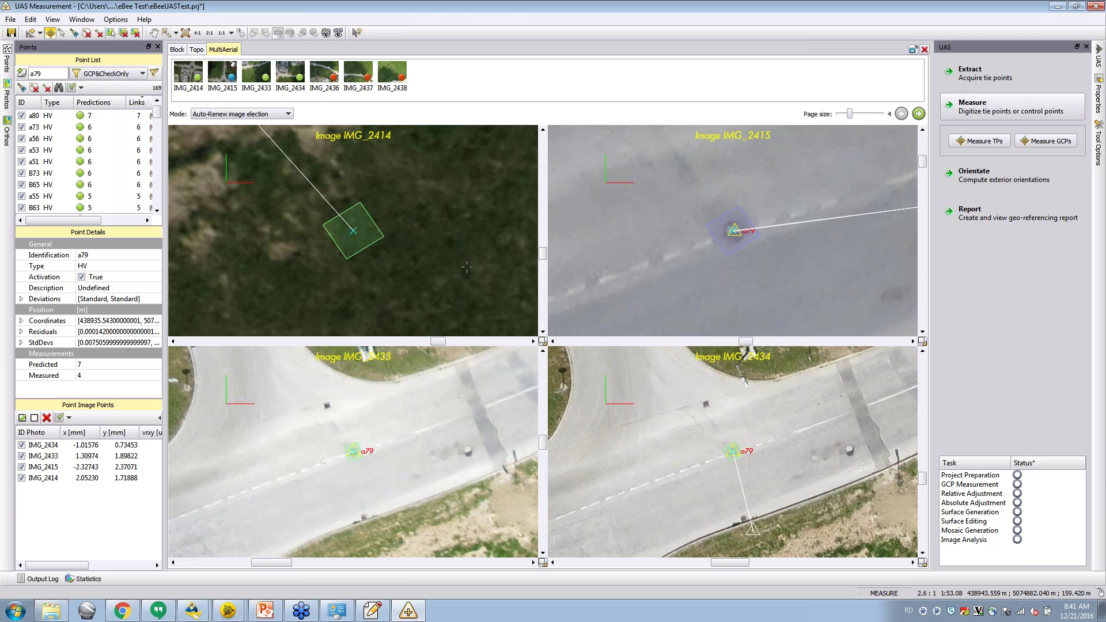
pyautogui.scroll(-3, 466, 266)
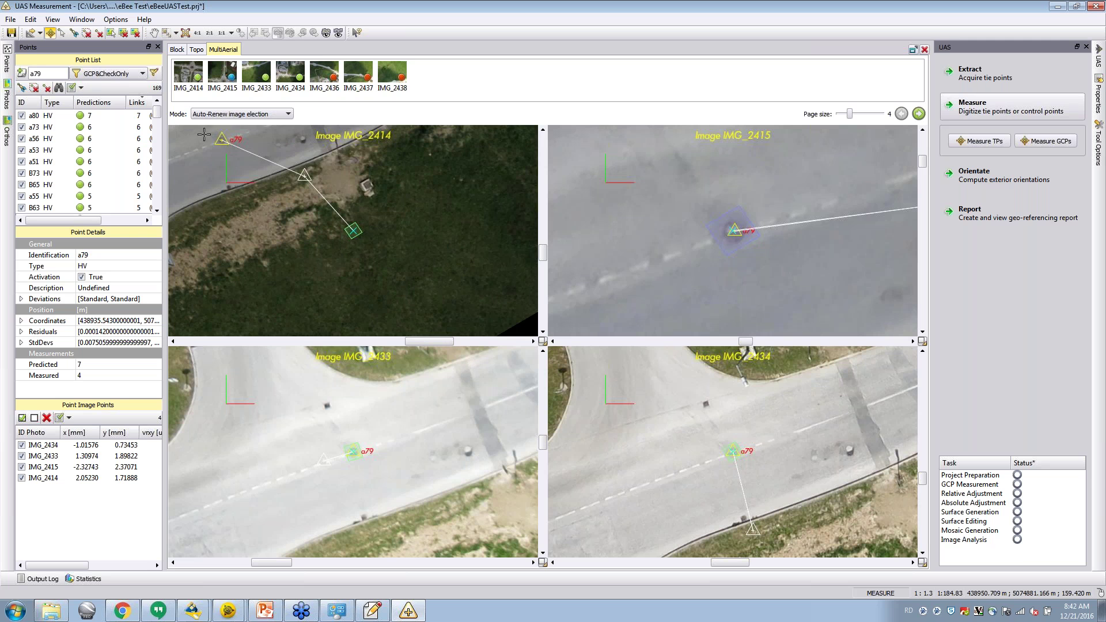
pyautogui.scroll(3, 204, 134)
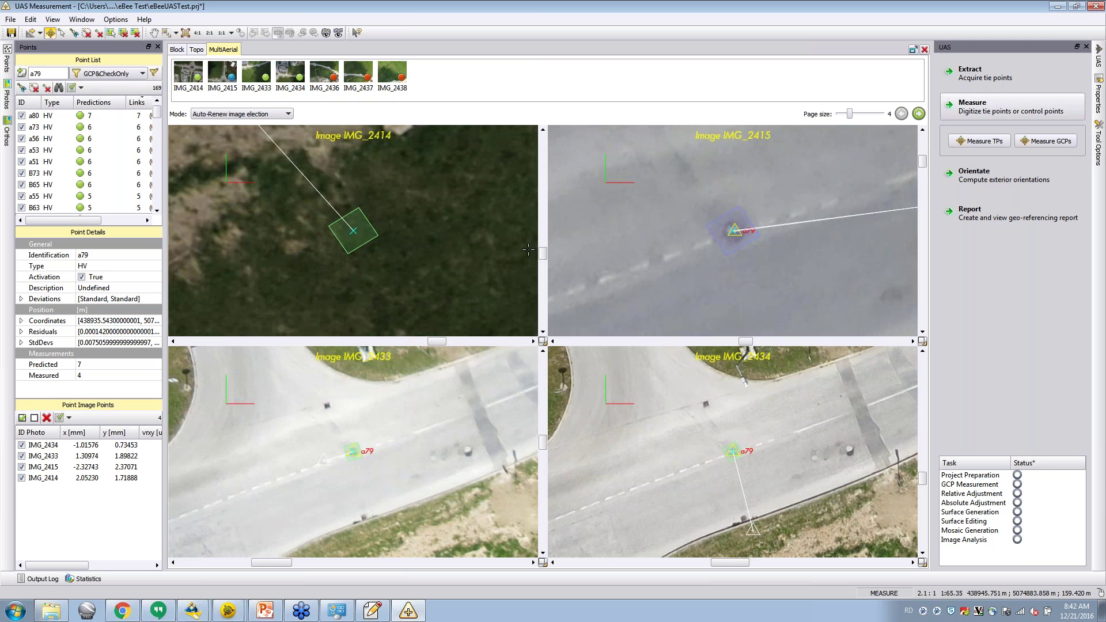
pyautogui.scroll(-1, 469, 249)
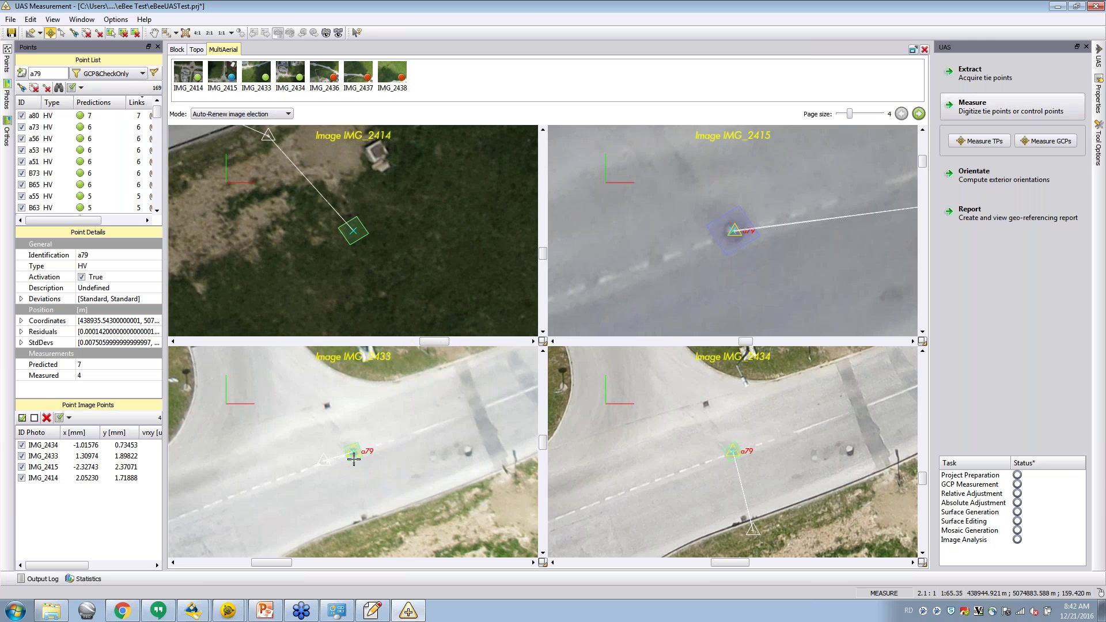
# Measure point a79 automatically across the photos from the manhole mark on the dashed line in IMG_2433.
pyautogui.scroll(2, 354, 459)
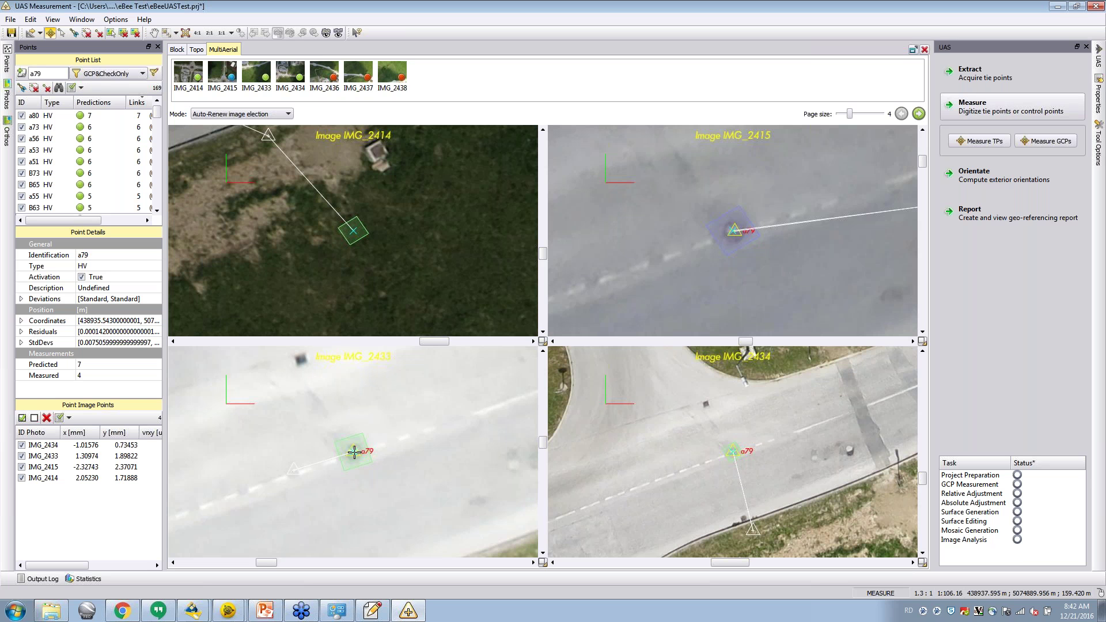
pyautogui.click(355, 453)
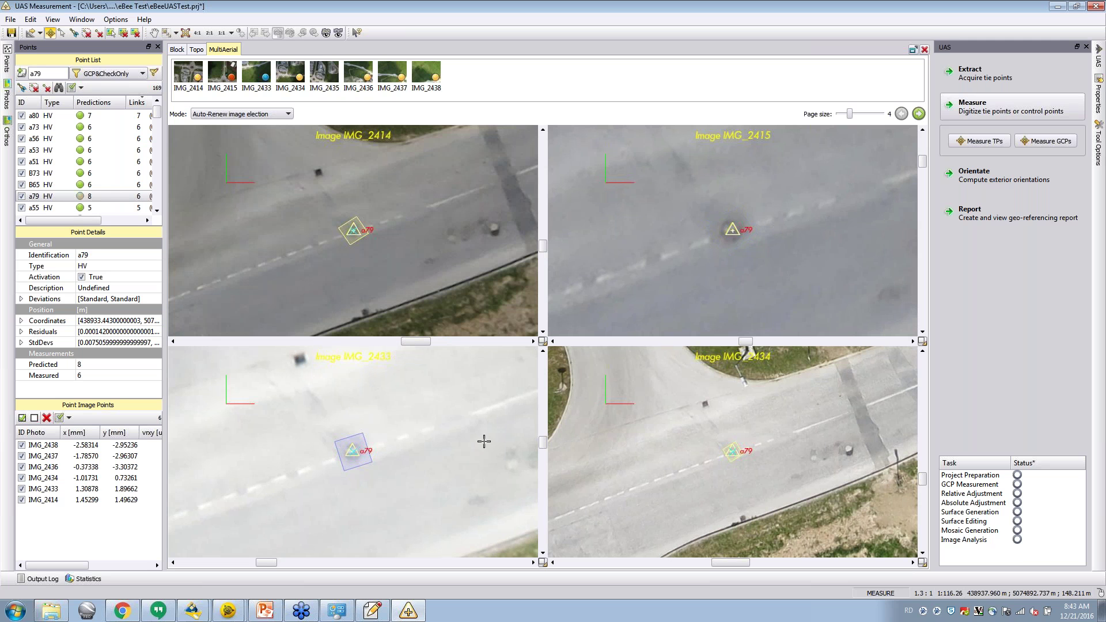
# Set the measure mode back to Manual and measure point a79 on the center of the manhole mark in IMG_2415.
pyautogui.rightClick(731, 228)
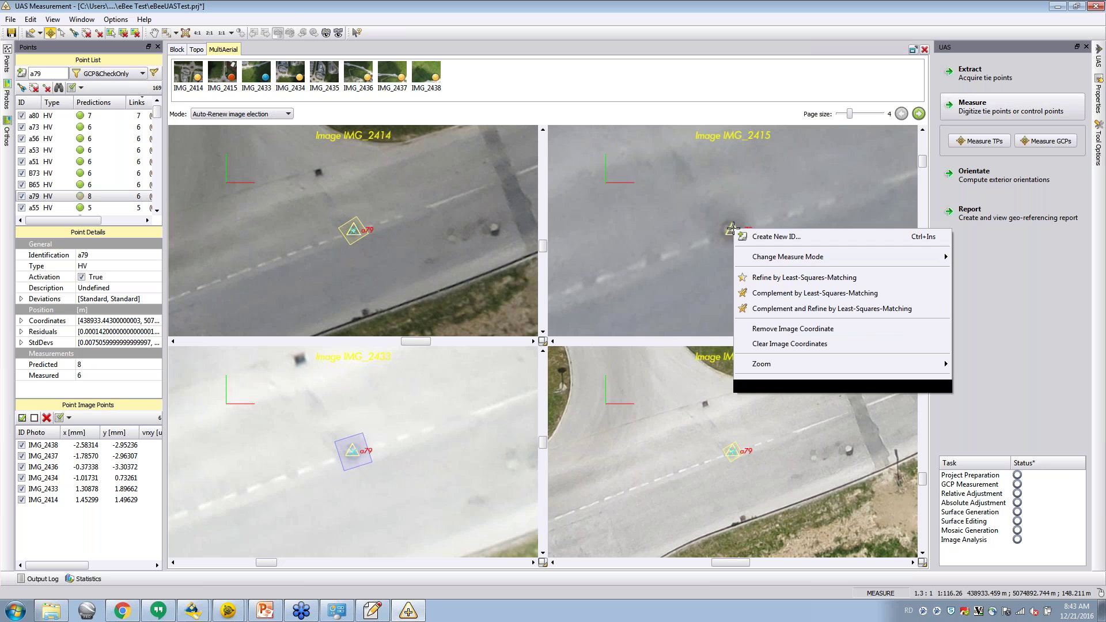
pyautogui.moveTo(939, 257)
pyautogui.click(981, 257)
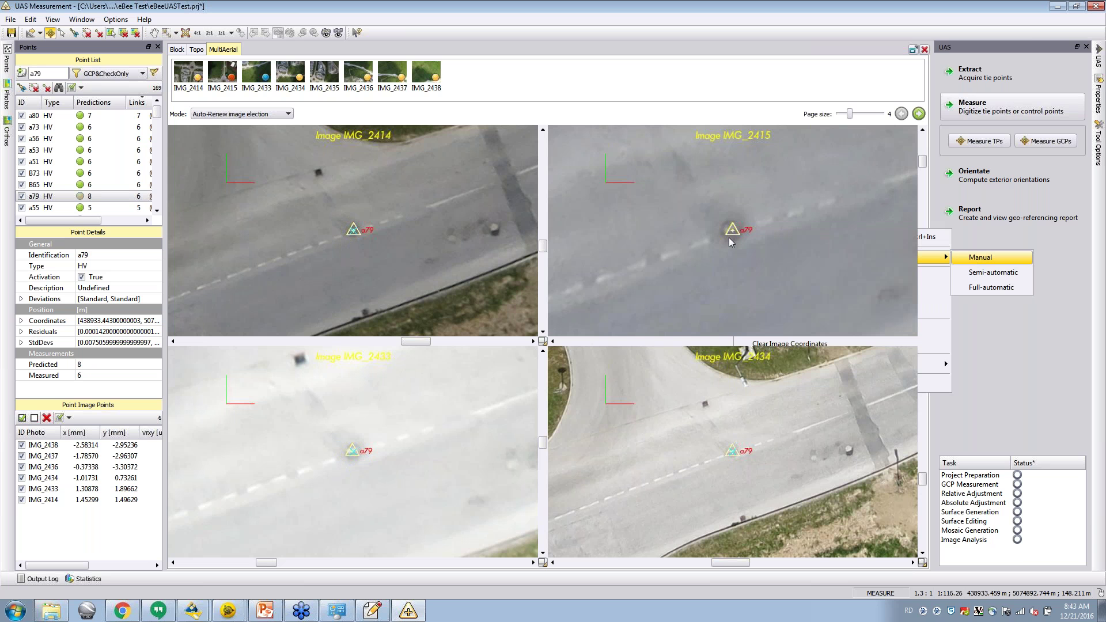
pyautogui.scroll(3, 732, 231)
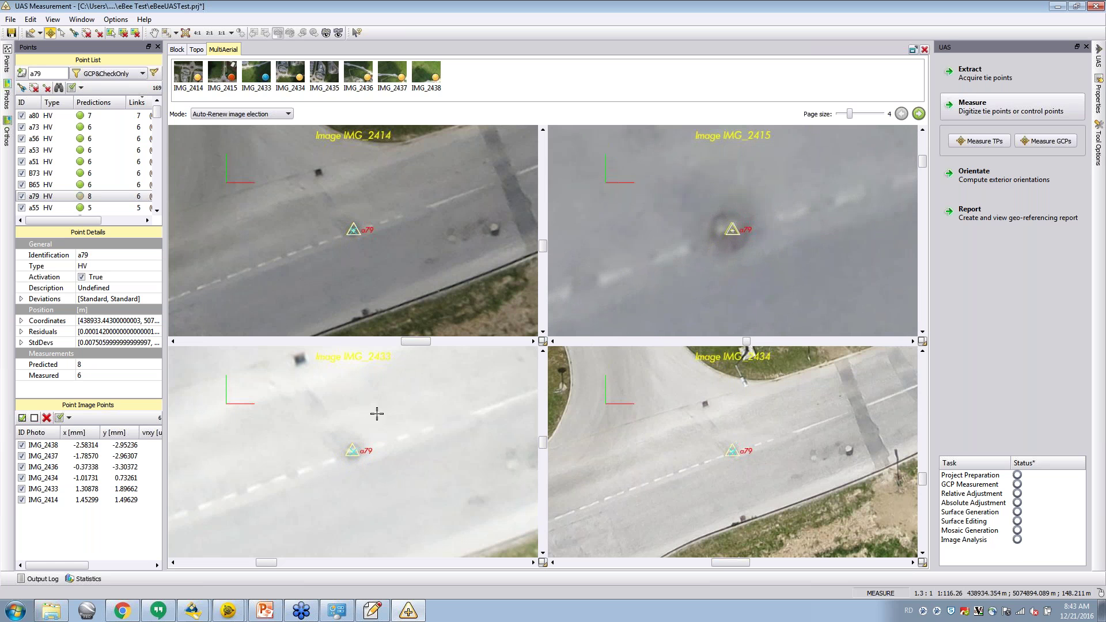
pyautogui.click(731, 231)
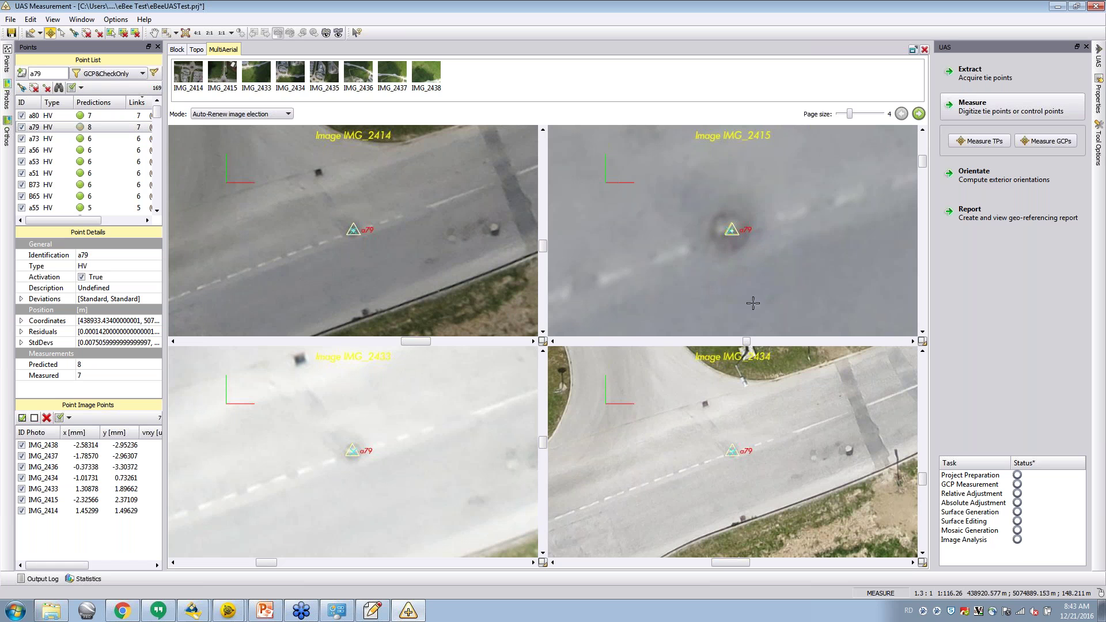
# Go on to the remaining photos of point a79 and measure it manually on the mark in IMG_2435.
pyautogui.click(919, 114)
pyautogui.click(917, 115)
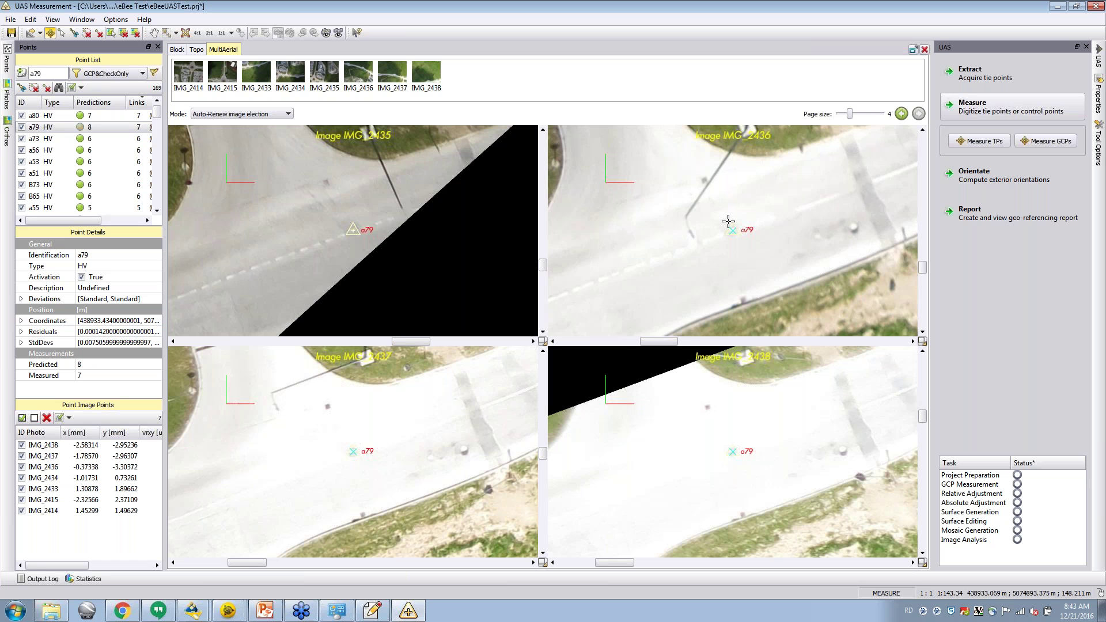
pyautogui.scroll(3, 368, 230)
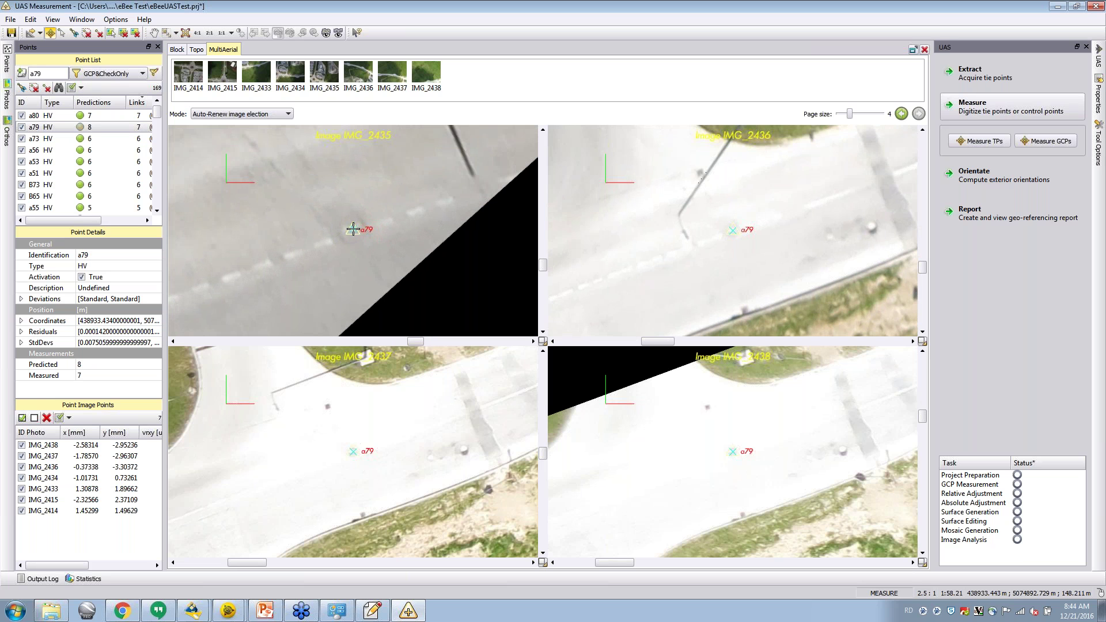
pyautogui.click(353, 230)
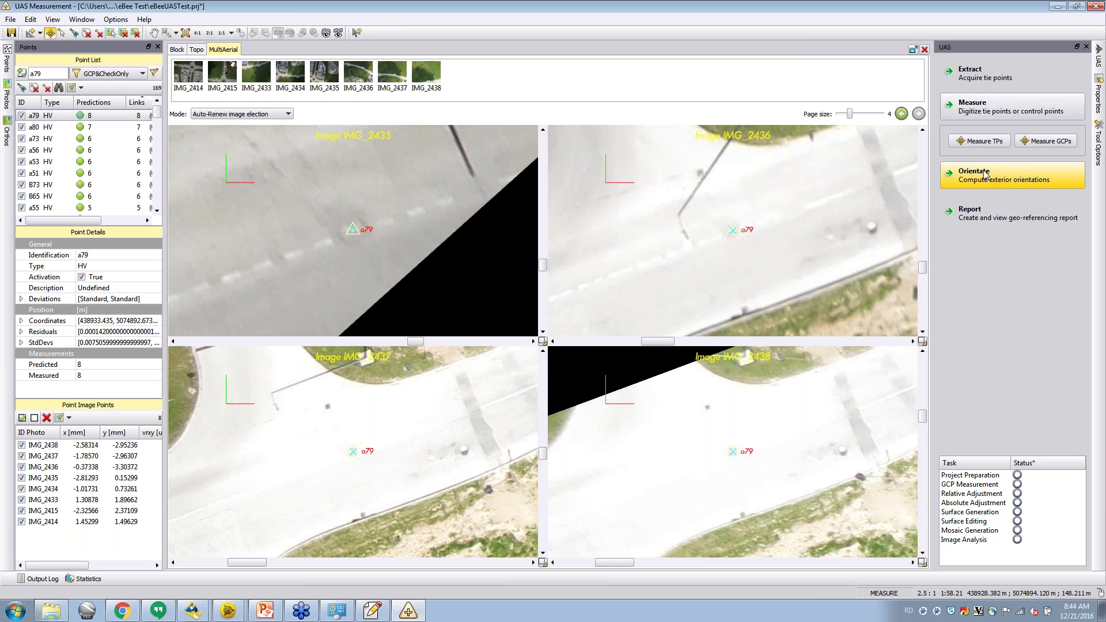
pyautogui.moveTo(156, 114); pyautogui.dragTo(156, 113)
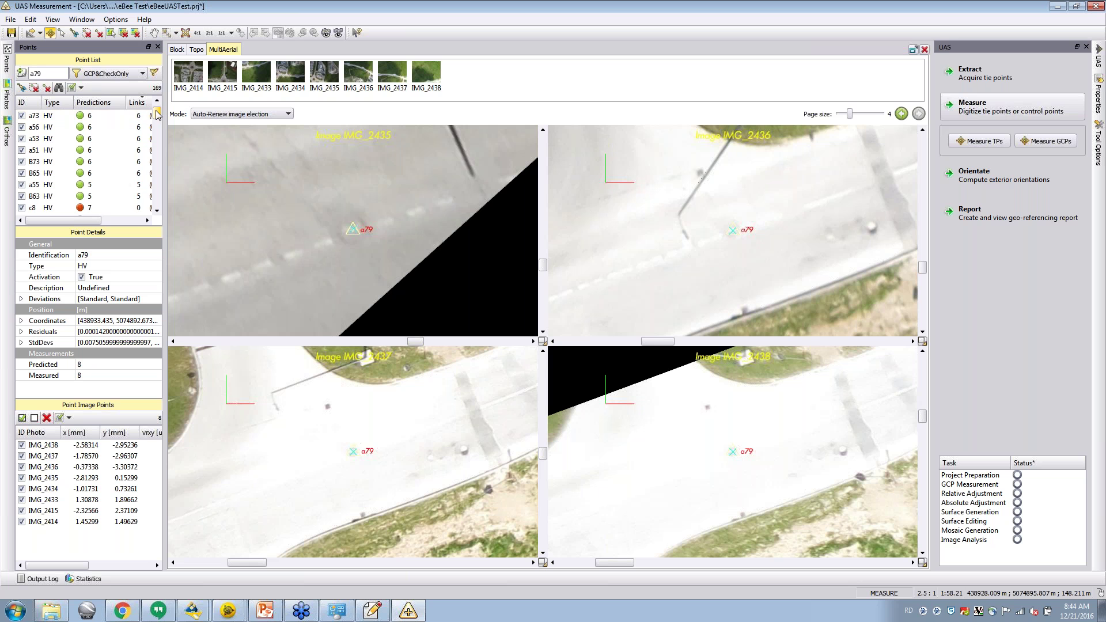
# Open the orientation settings and review the Adjustment With Calibration options, trying First Approximation and going back to Extensive.
pyautogui.click(1002, 177)
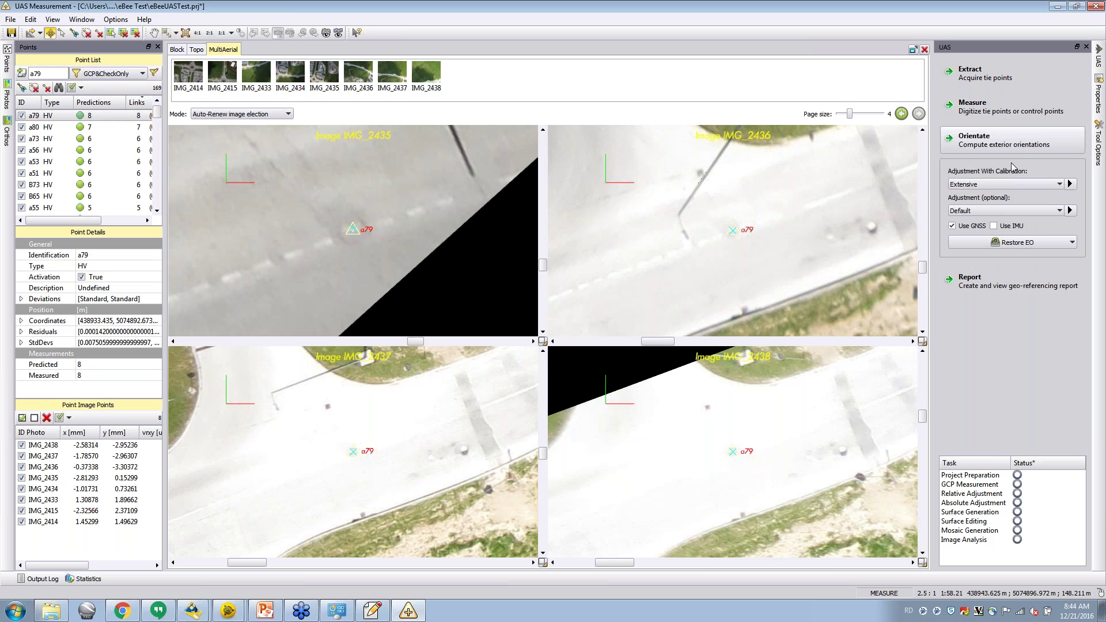
pyautogui.click(1009, 184)
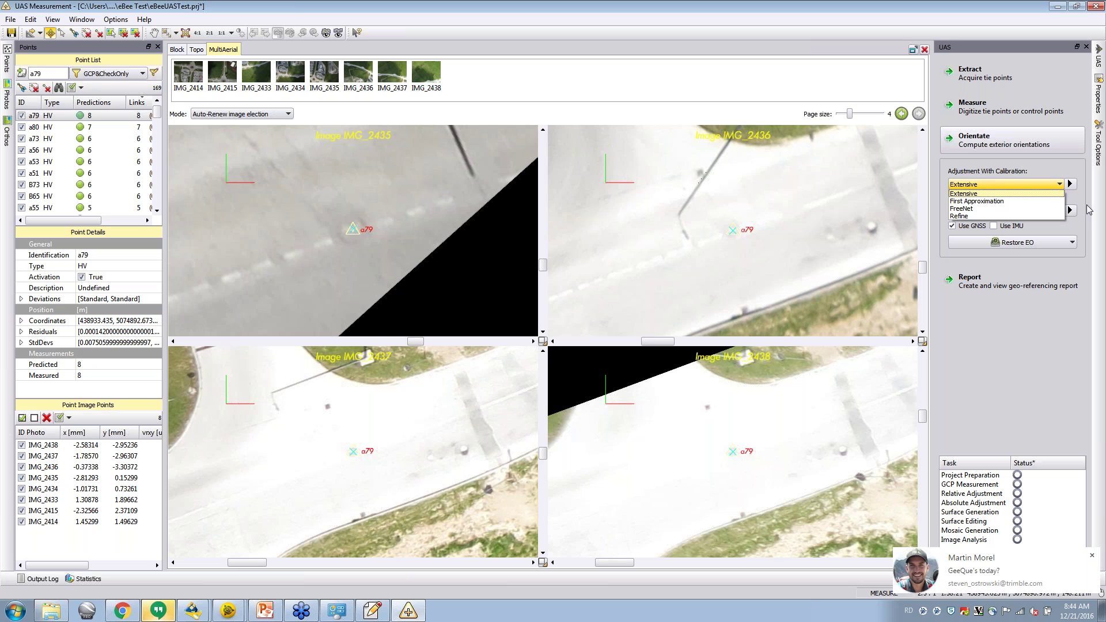
pyautogui.click(1092, 556)
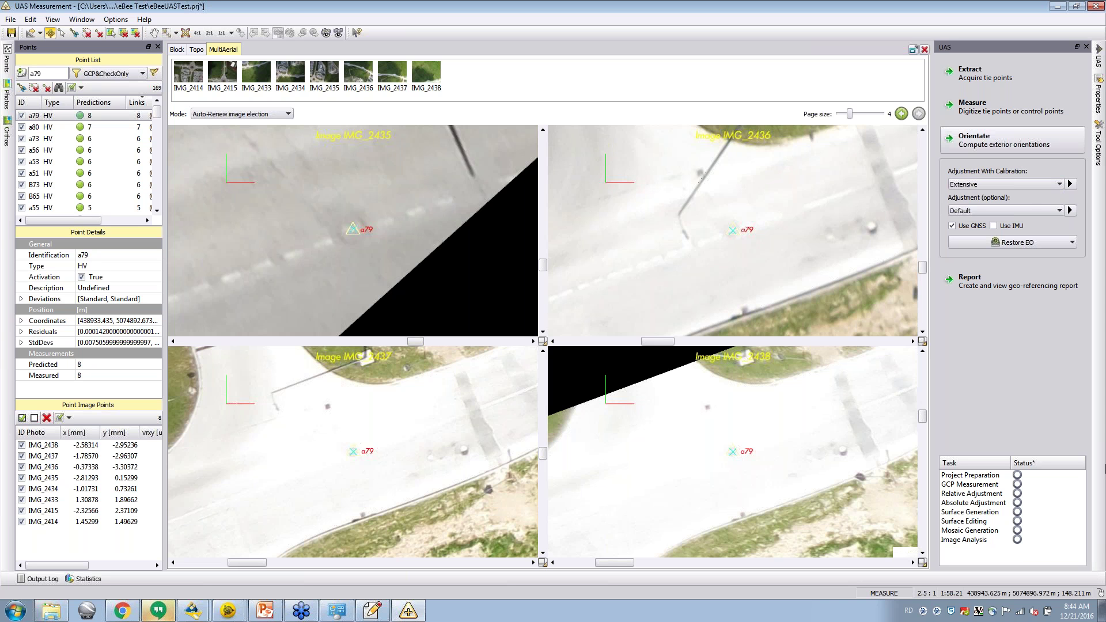
pyautogui.click(1005, 185)
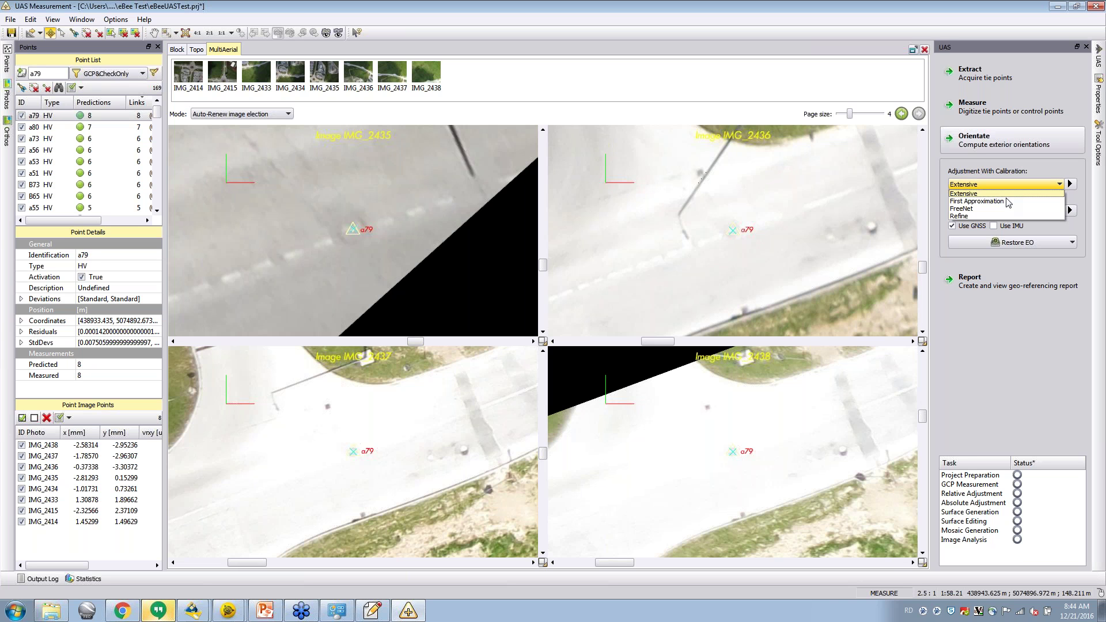
pyautogui.click(1008, 200)
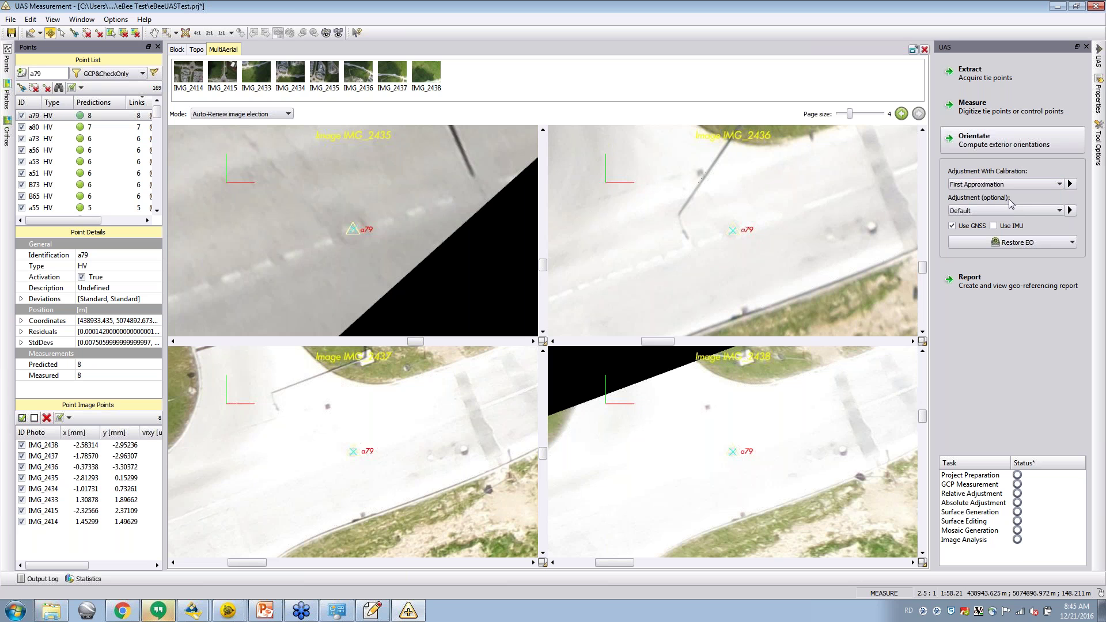
pyautogui.click(1024, 184)
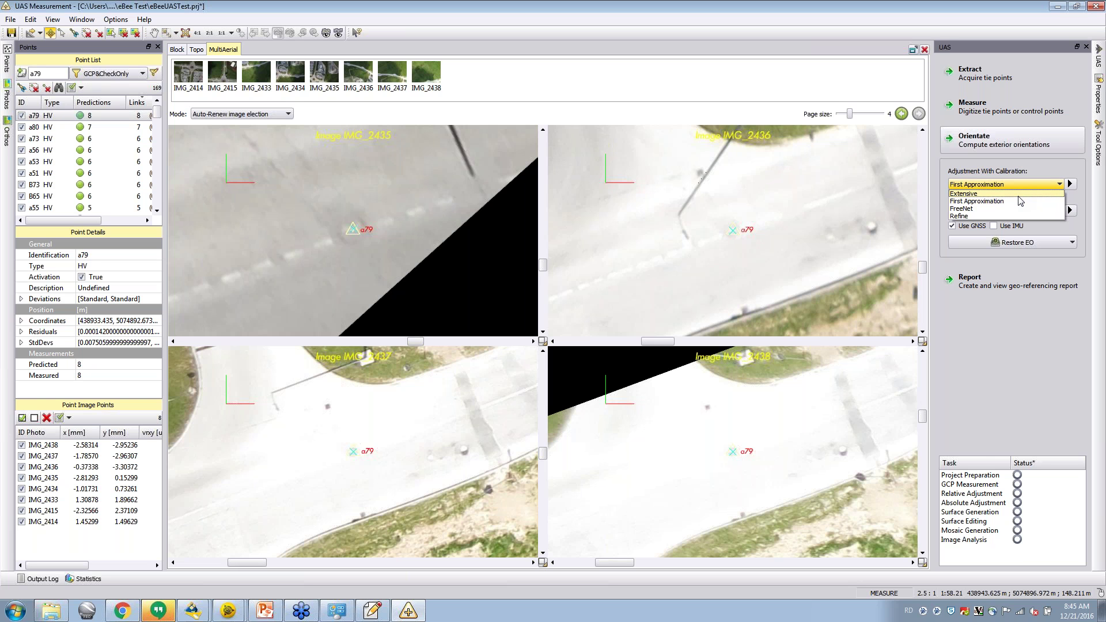
pyautogui.click(1010, 193)
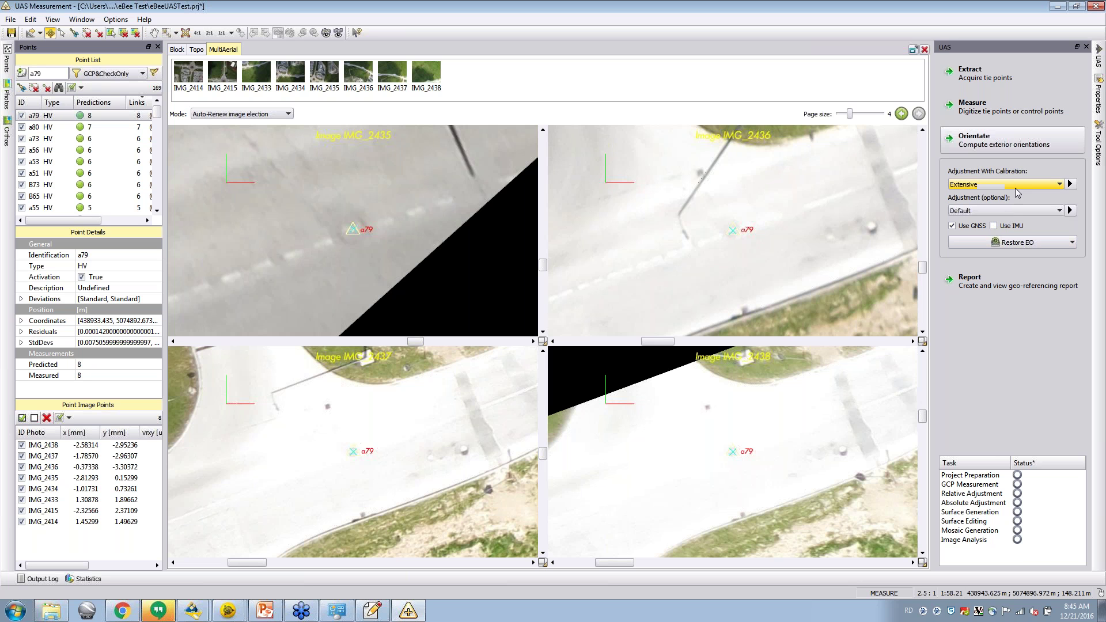
pyautogui.click(1050, 184)
pyautogui.click(1050, 183)
# Open the geo-referencing processing report, read its general project information and fit the whole page in view.
pyautogui.click(1002, 287)
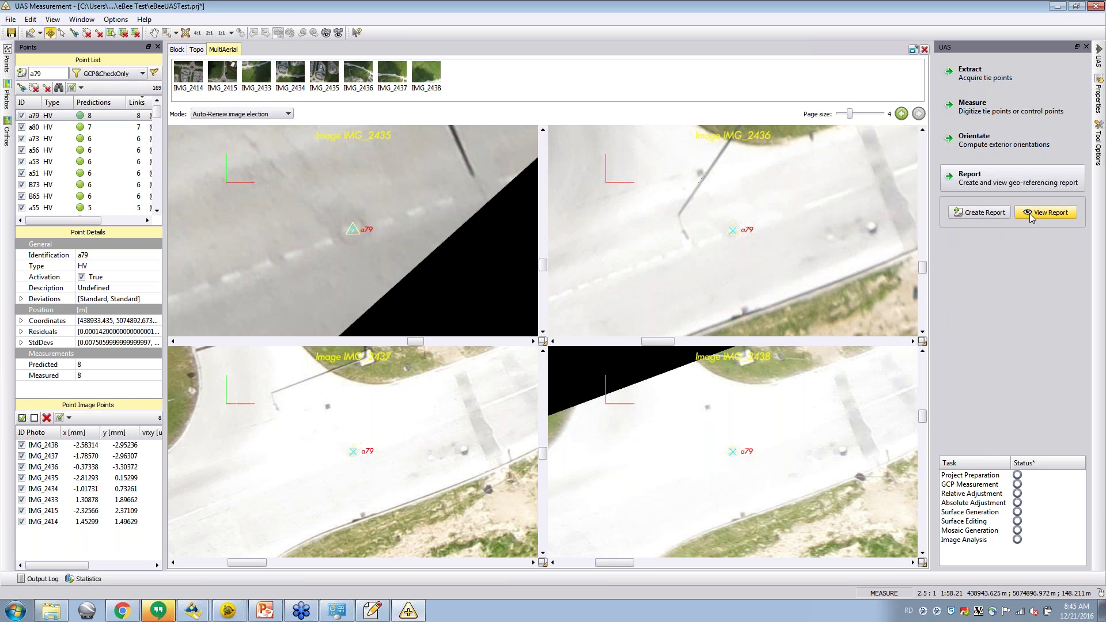
pyautogui.click(1031, 217)
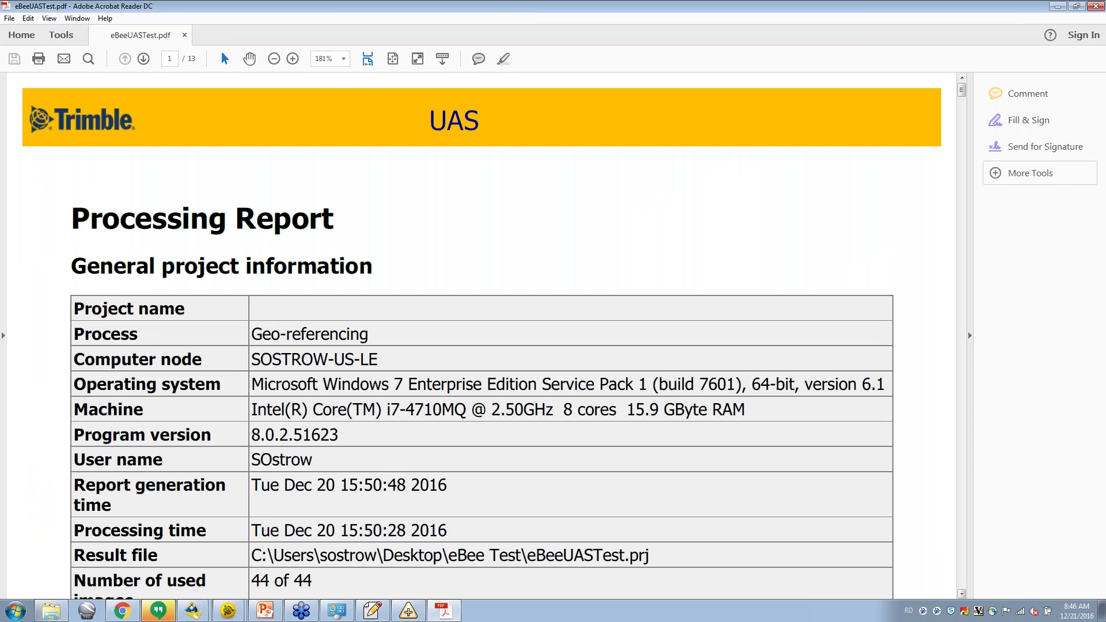
pyautogui.scroll(-1, 962, 95)
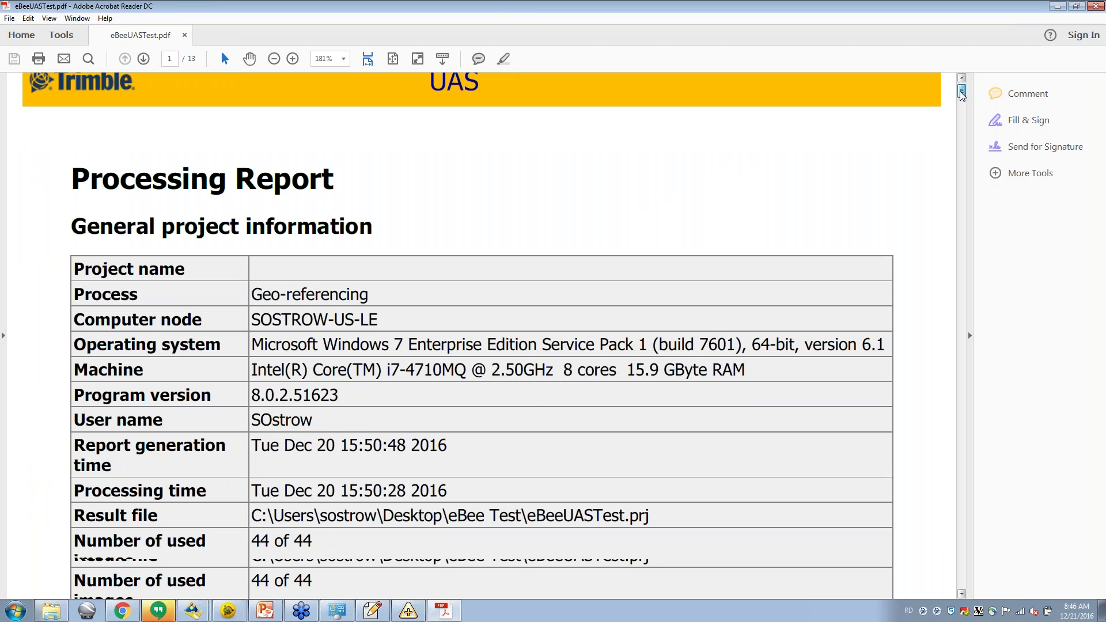
pyautogui.scroll(-1, 962, 95)
pyautogui.keyDown('ctrl'); pyautogui.scroll(-1, 750, 256); pyautogui.keyUp('ctrl')
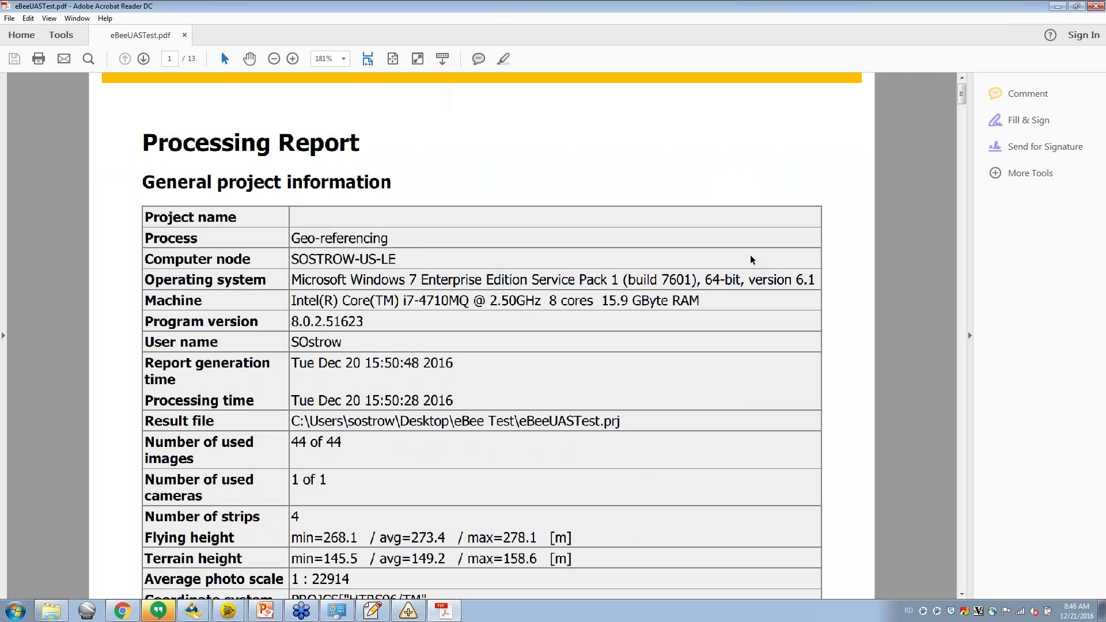
pyautogui.keyDown('ctrl'); pyautogui.scroll(-1, 751, 260); pyautogui.keyUp('ctrl')
pyautogui.hotkey('ctrl', '0')
# Examine the report's camera calibration data, distortion table and image residuals for the eBee camera.
pyautogui.moveTo(961, 110); pyautogui.dragTo(933, 276)
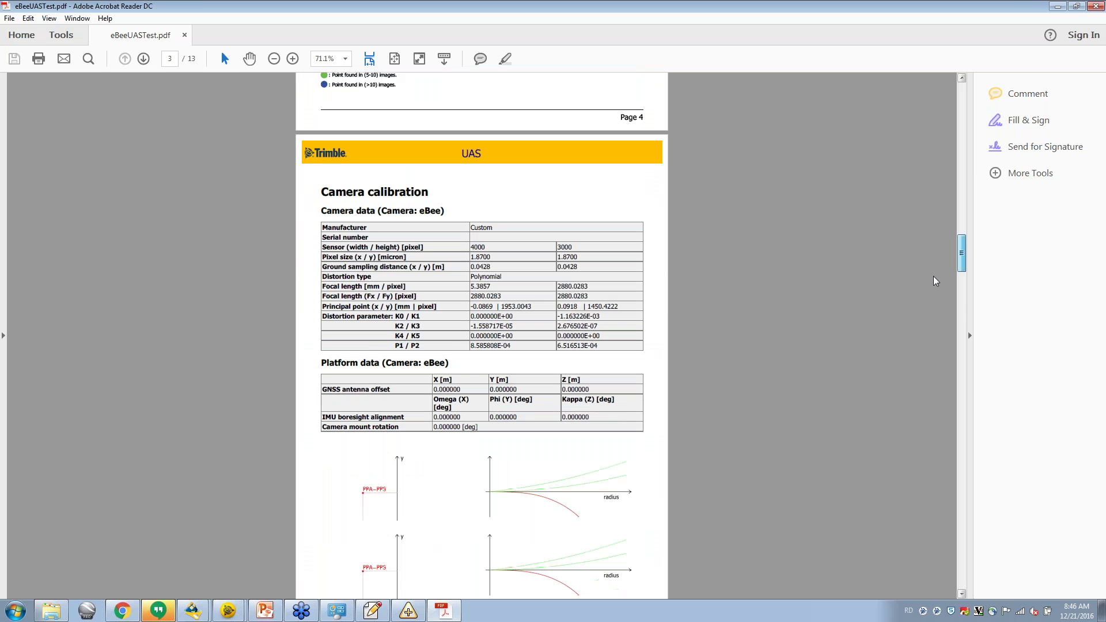
pyautogui.scroll(-10, 927, 307)
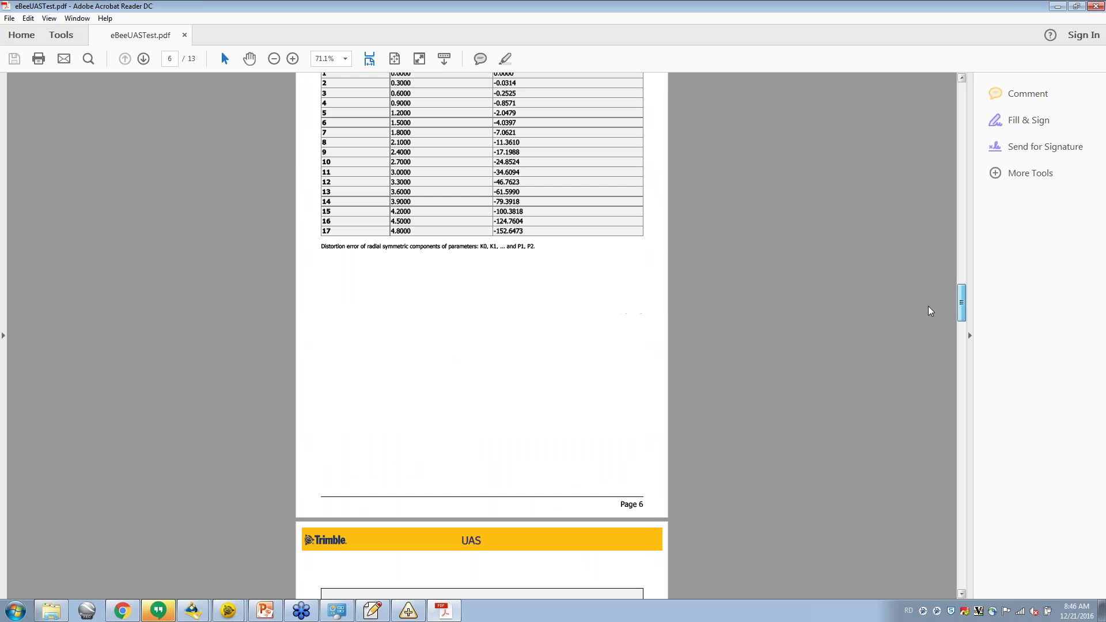
pyautogui.scroll(-6, 927, 314)
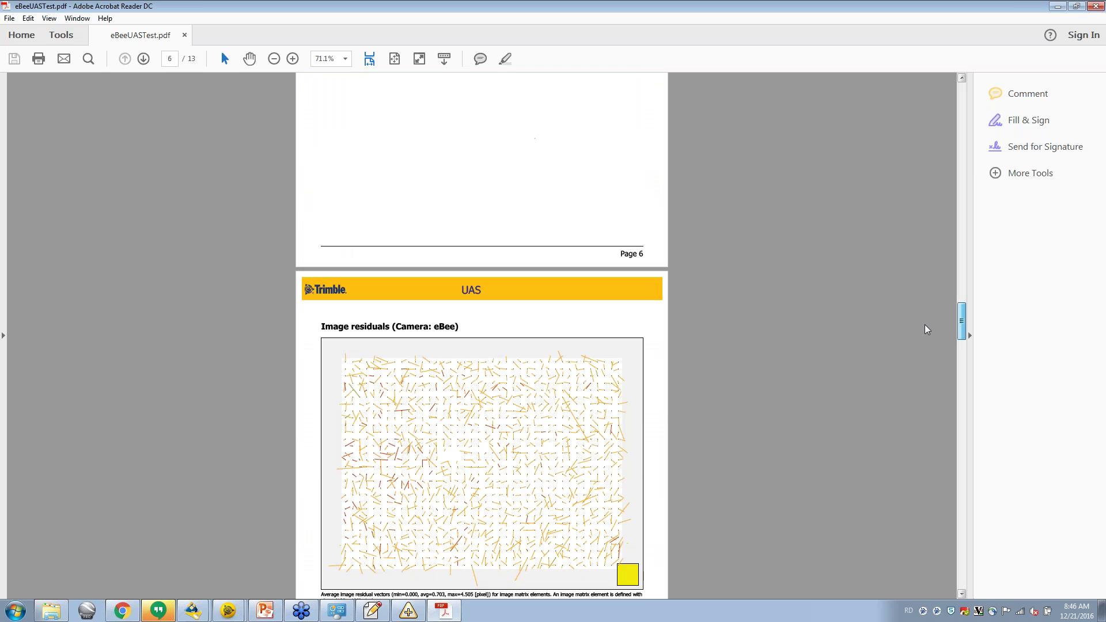
pyautogui.scroll(-4, 925, 329)
pyautogui.scroll(-10, 922, 336)
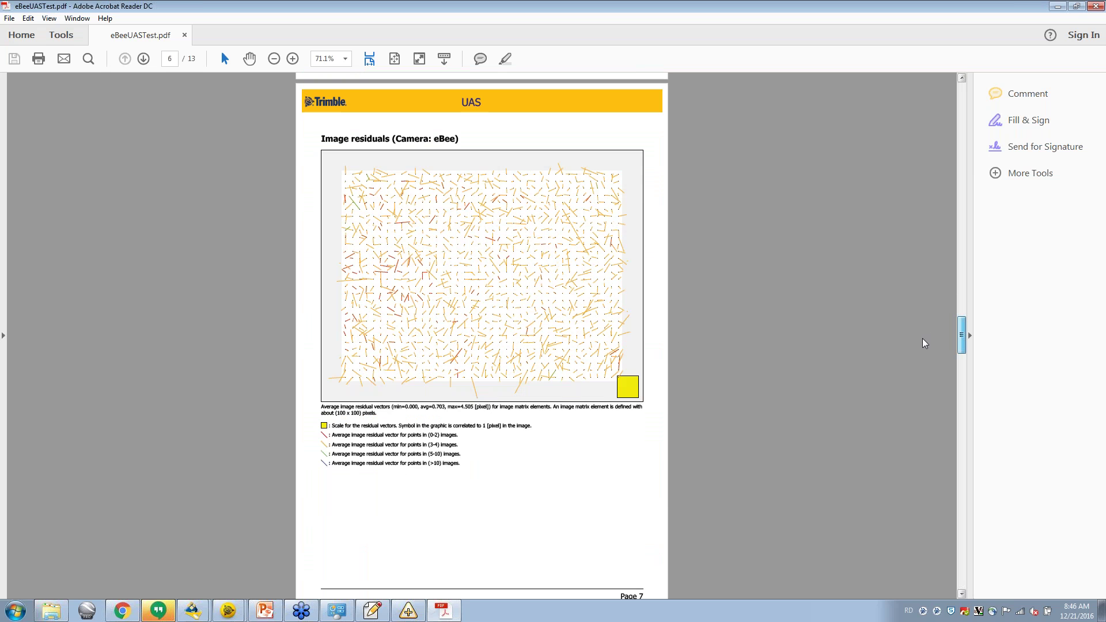
pyautogui.scroll(-8, 915, 375)
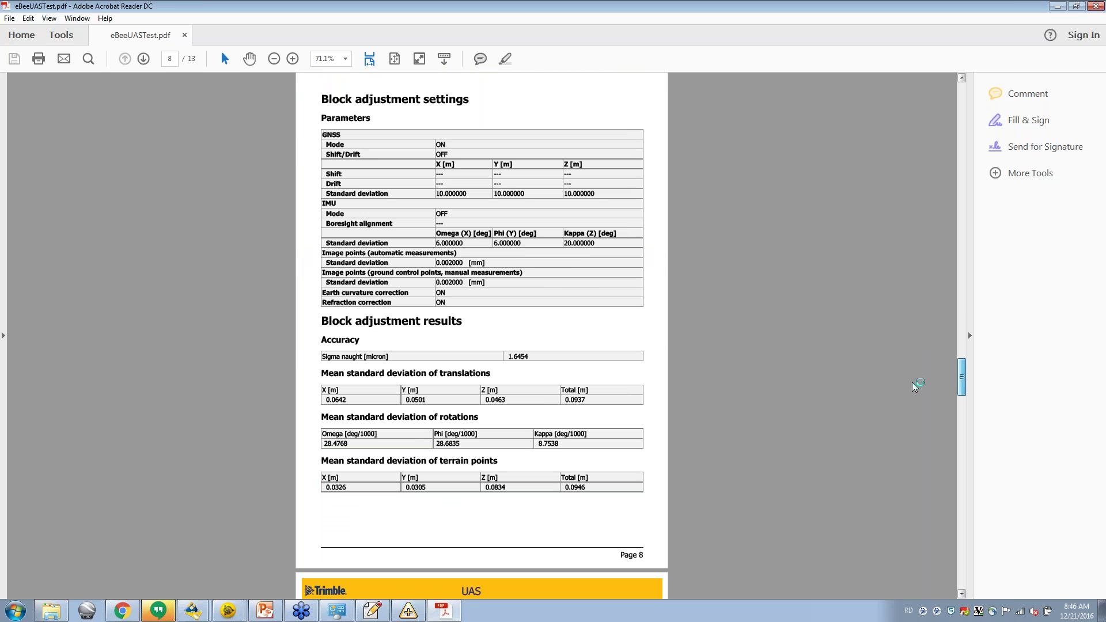
# Examine the block adjustment results, exterior orientation standard deviations and ground control point errors in the report.
pyautogui.scroll(-6, 912, 383)
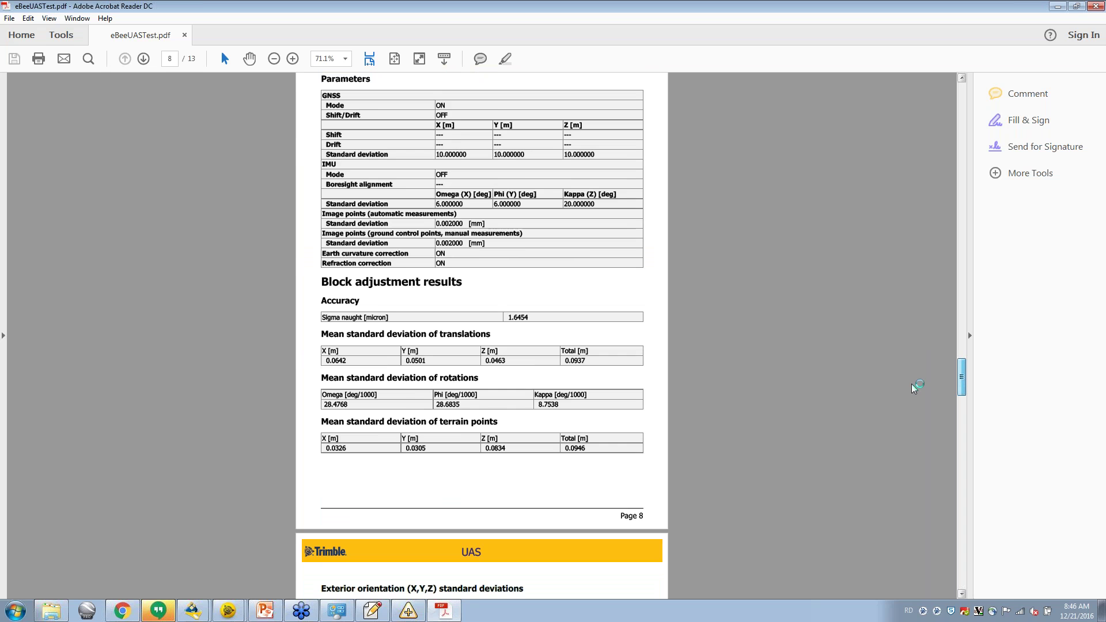
pyautogui.scroll(-6, 909, 395)
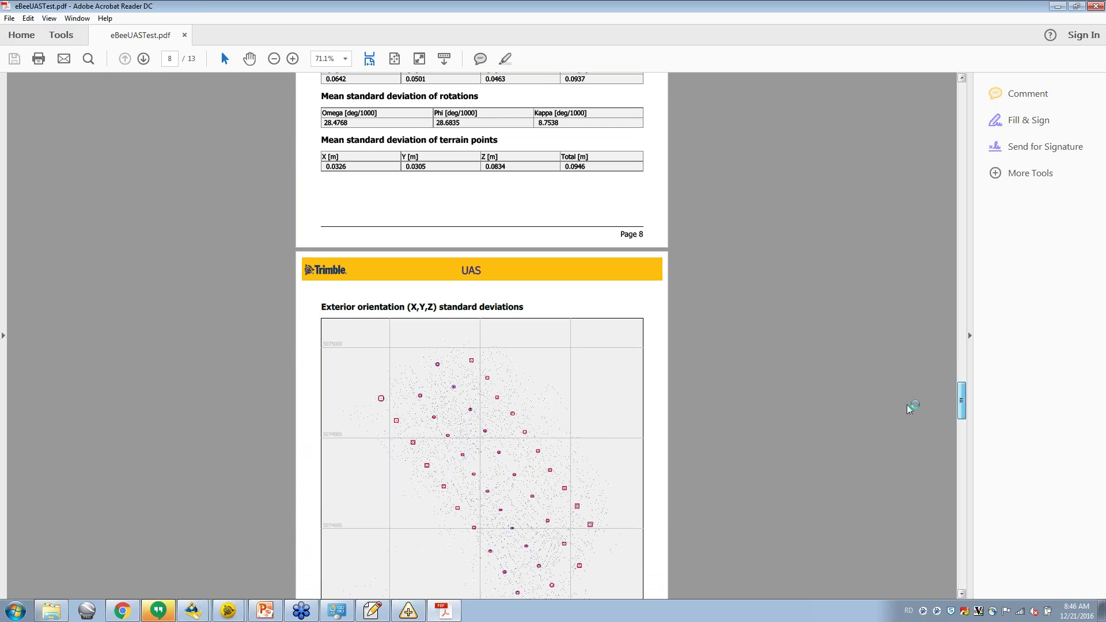
pyautogui.scroll(-3, 907, 405)
pyautogui.scroll(-5, 905, 410)
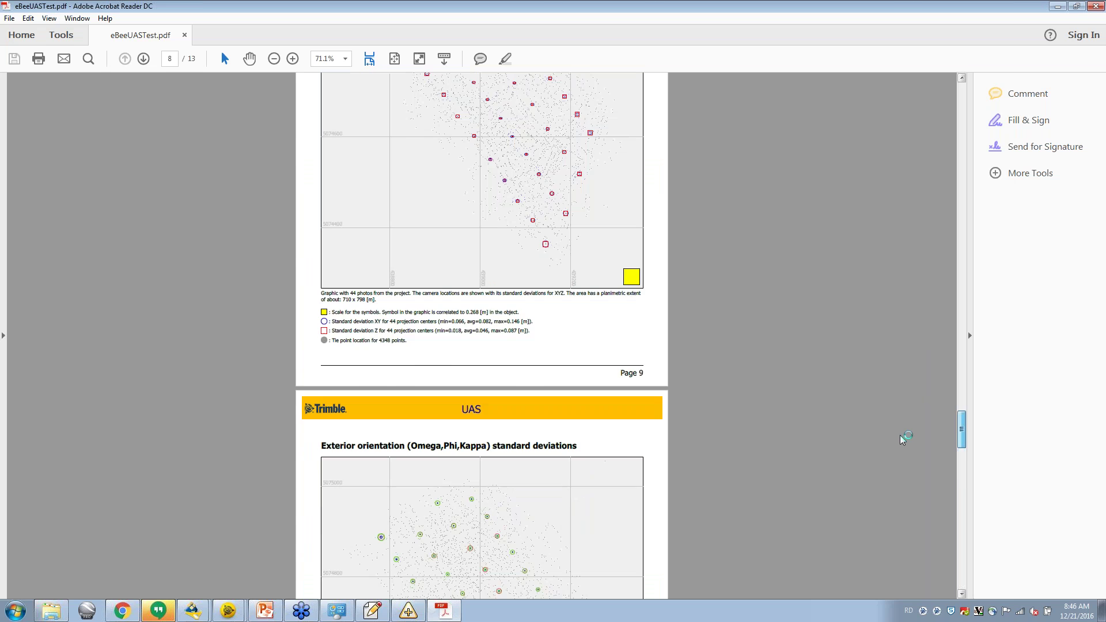
pyautogui.scroll(-7, 899, 450)
pyautogui.scroll(-3, 897, 469)
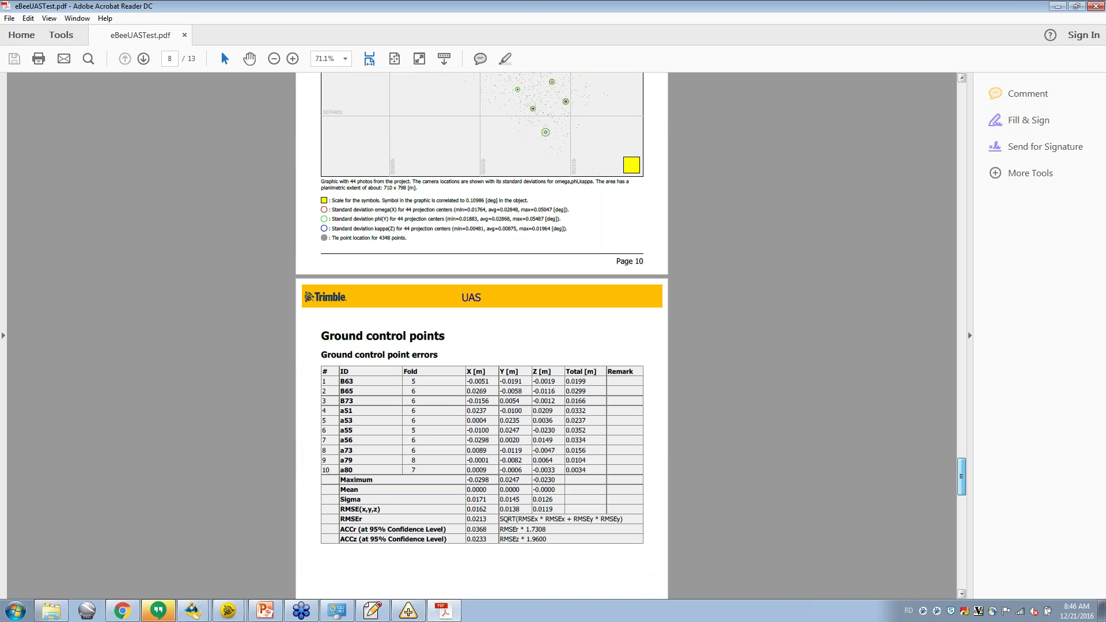
pyautogui.scroll(-1, 595, 466)
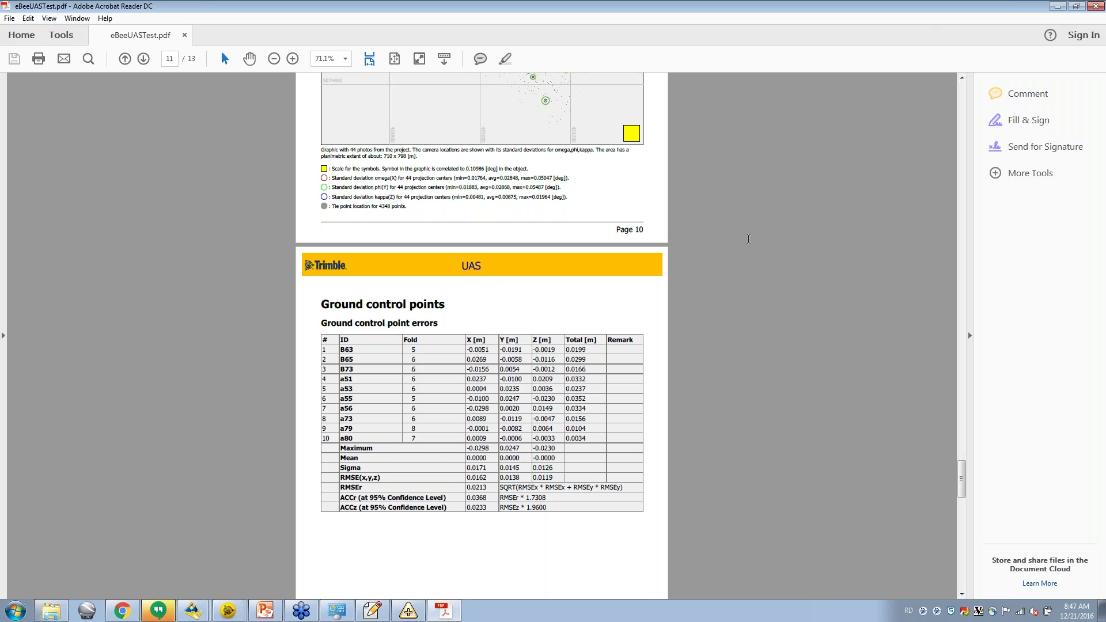
# Minimize the report and close UAS Measurement without saving the changes, returning to UAS ApplicationsMaster.
pyautogui.click(1058, 7)
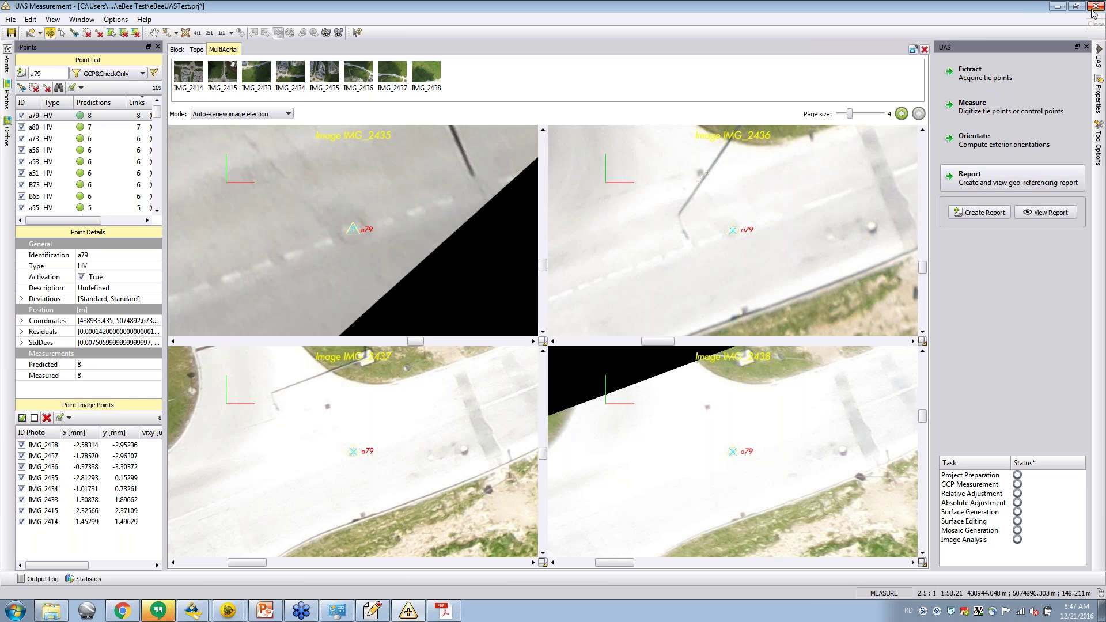
pyautogui.click(1096, 7)
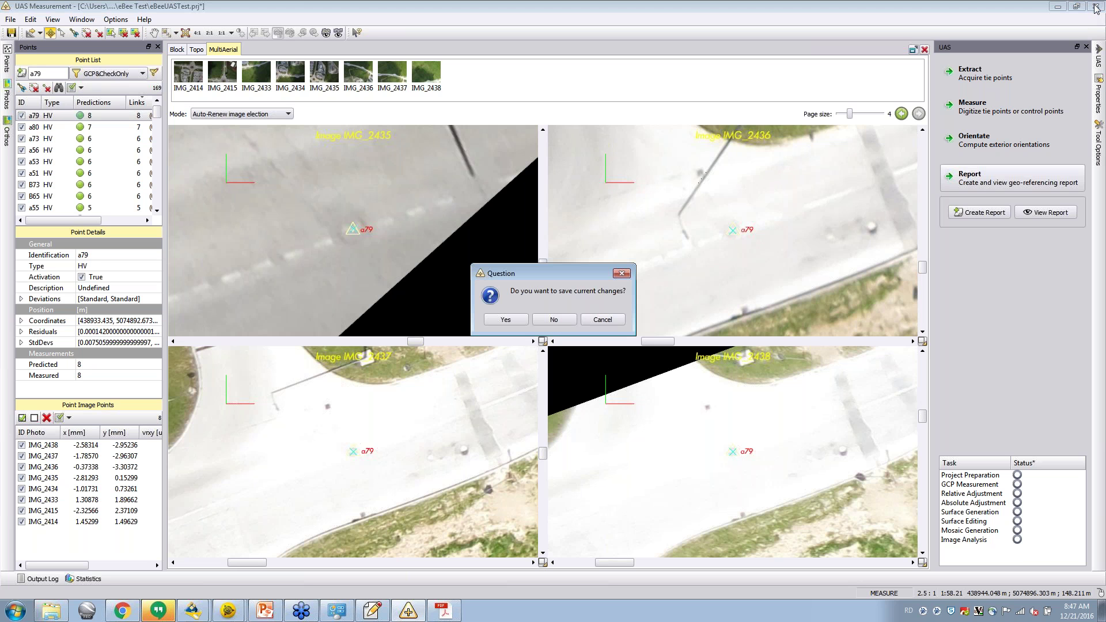
pyautogui.click(553, 323)
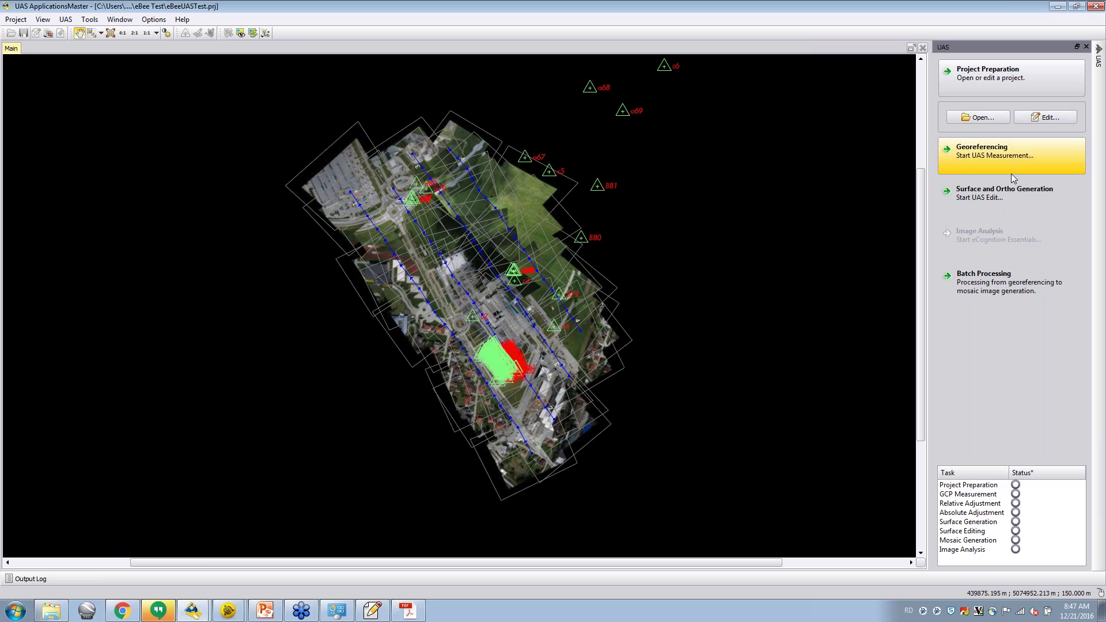
# Start UAS Edit for surface and ortho generation and open the point cloud generation settings.
pyautogui.click(975, 198)
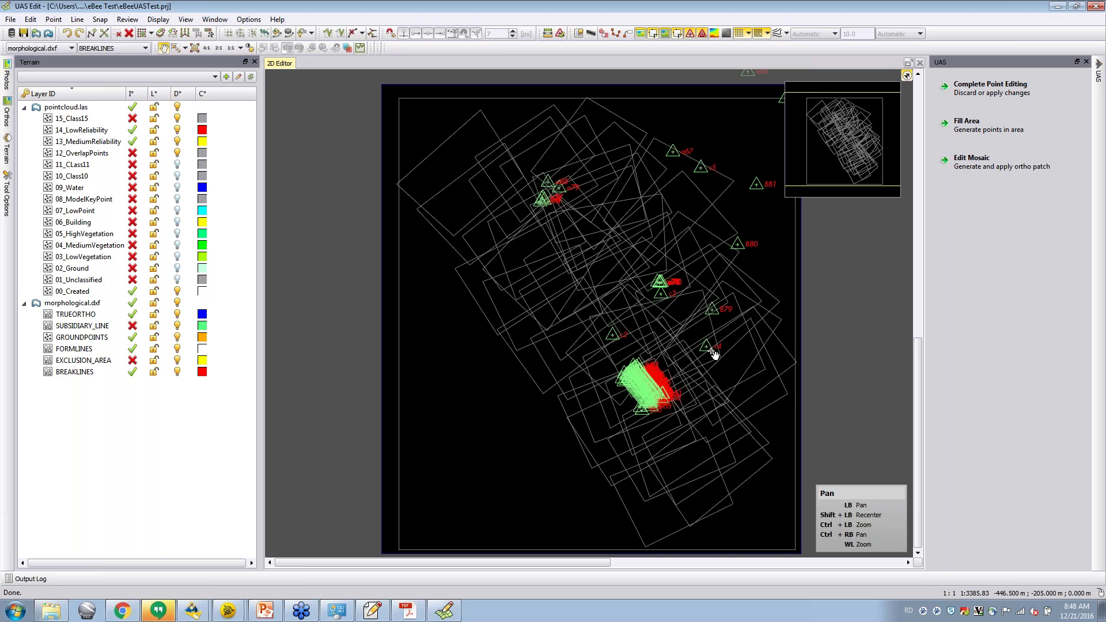
pyautogui.scroll(1, 714, 354)
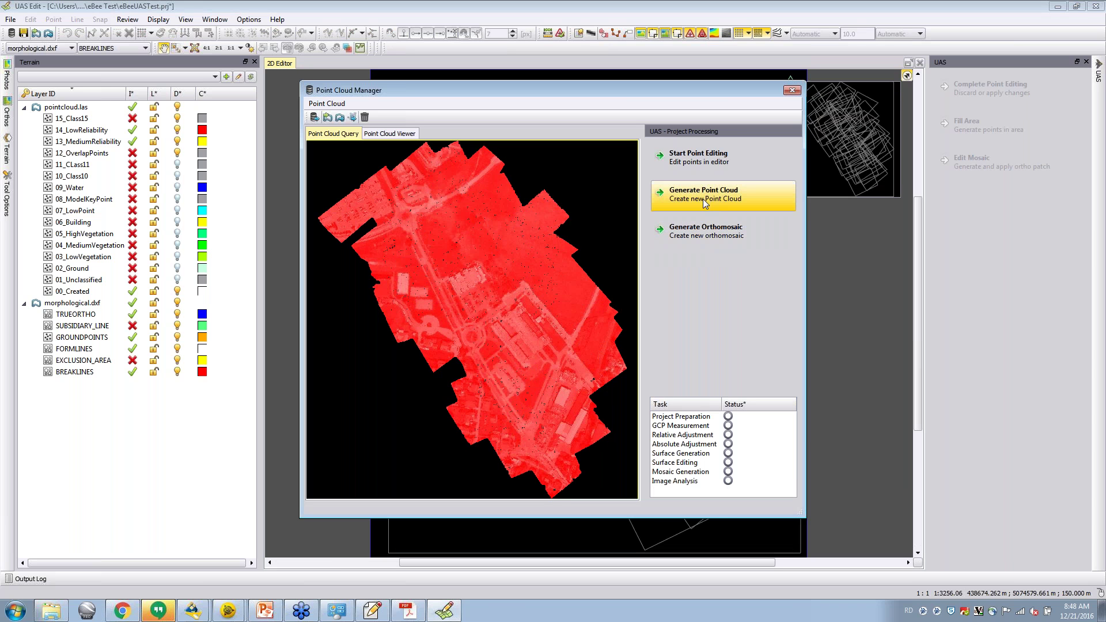
pyautogui.click(703, 199)
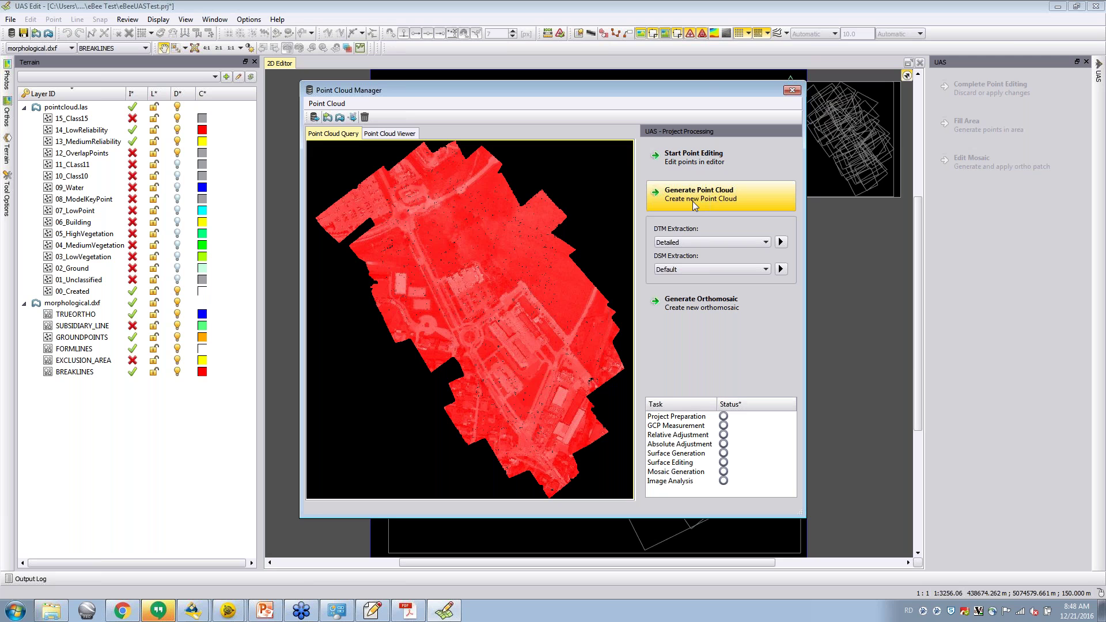
# Review the DTM Extraction and DSM Extraction options for the point cloud, keeping Detailed and Default.
pyautogui.click(711, 241)
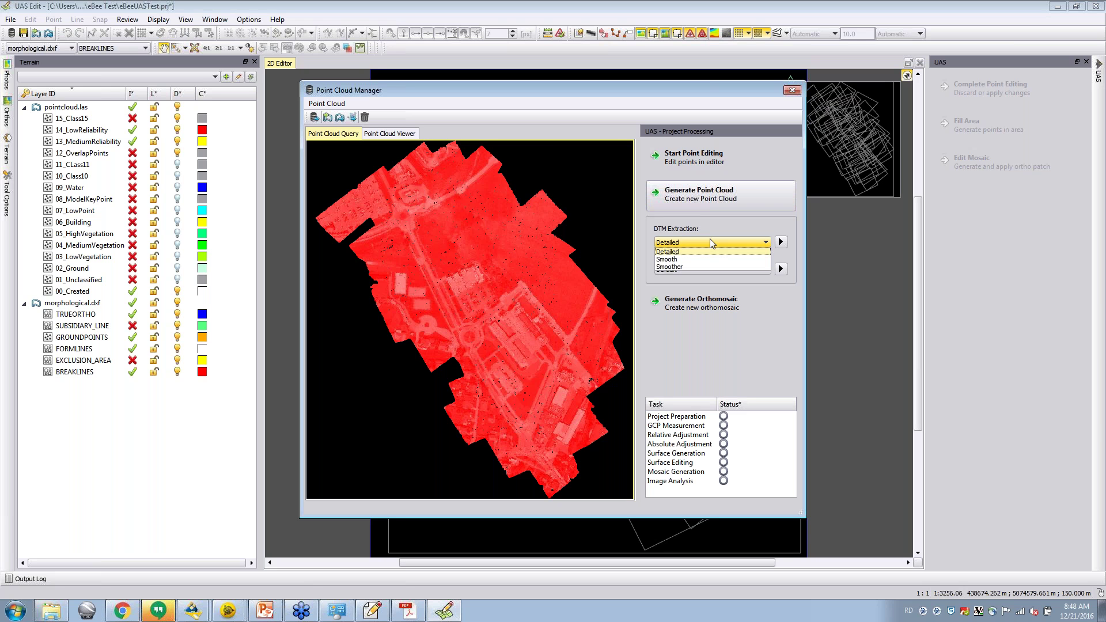
pyautogui.click(710, 240)
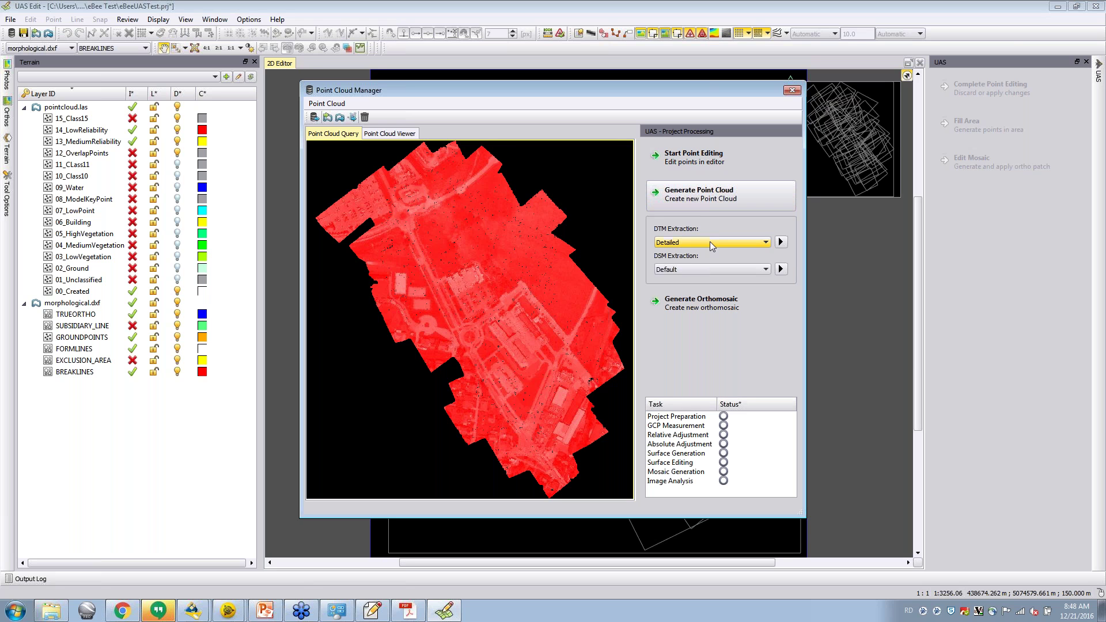
pyautogui.click(710, 243)
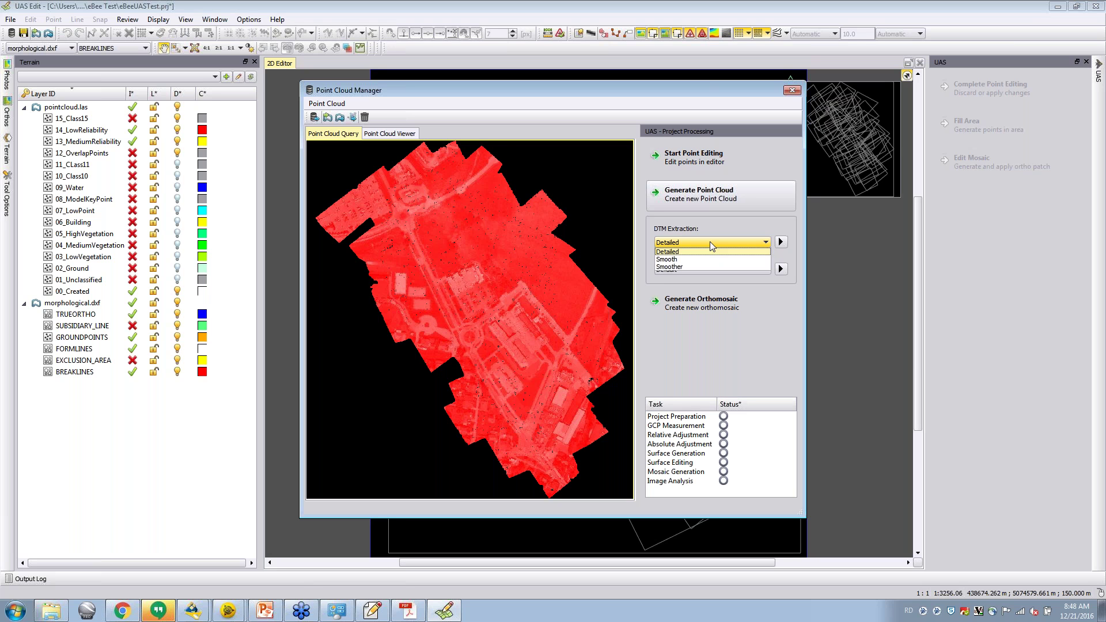
pyautogui.click(710, 240)
pyautogui.click(708, 270)
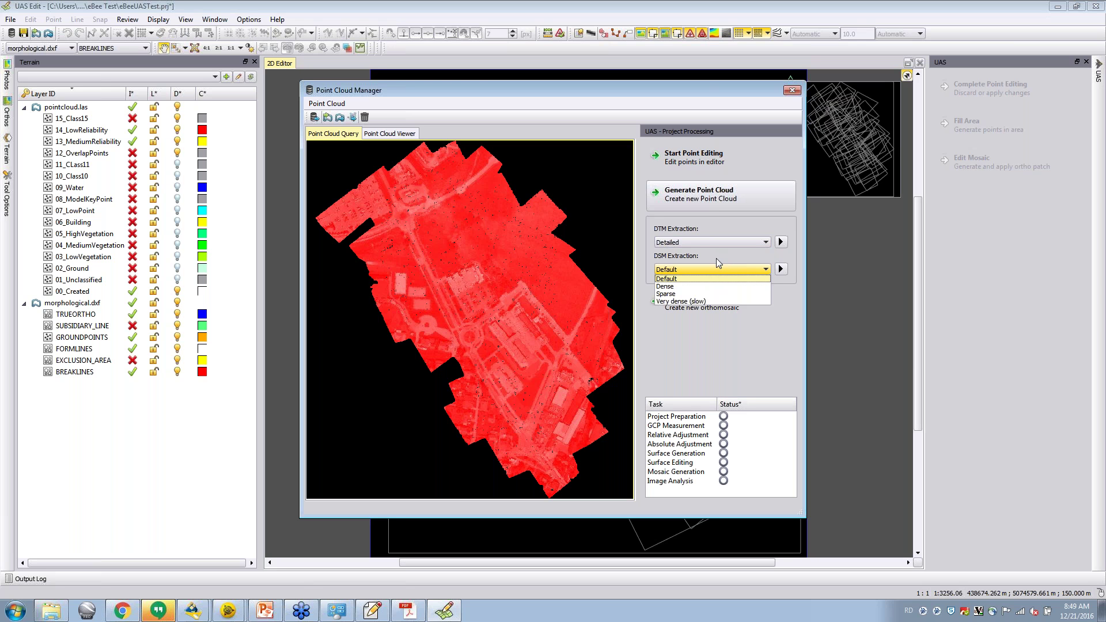
pyautogui.click(717, 259)
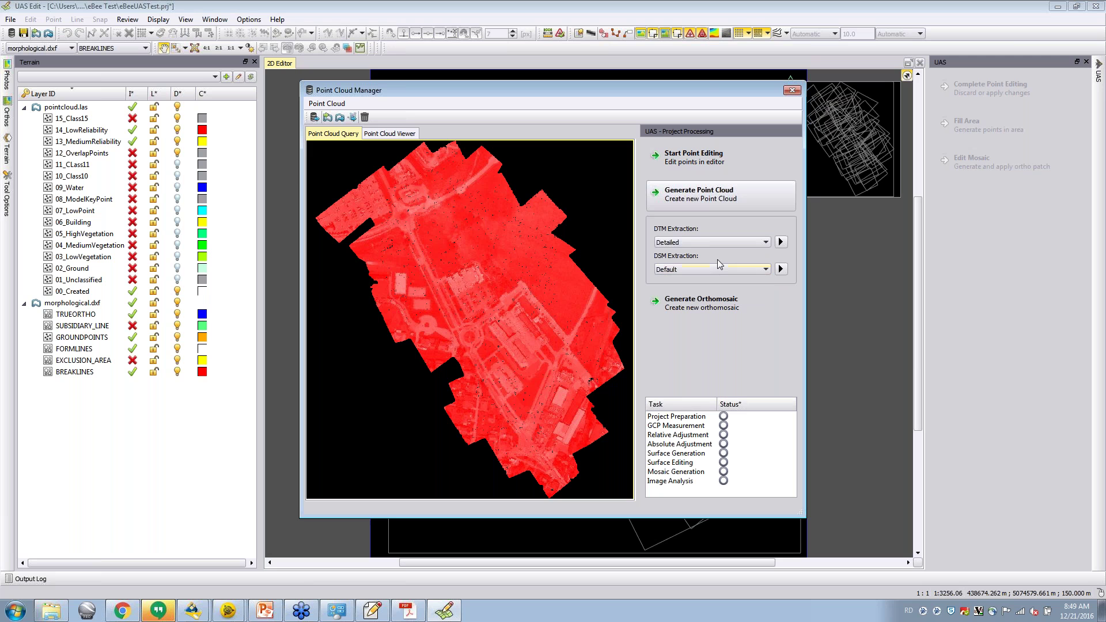
# Open the orthomosaic generation settings and review the pixel size, Ortho Mosaicking and Ortho From Point Cloud options, keeping Classic Ortho and Default.
pyautogui.click(712, 301)
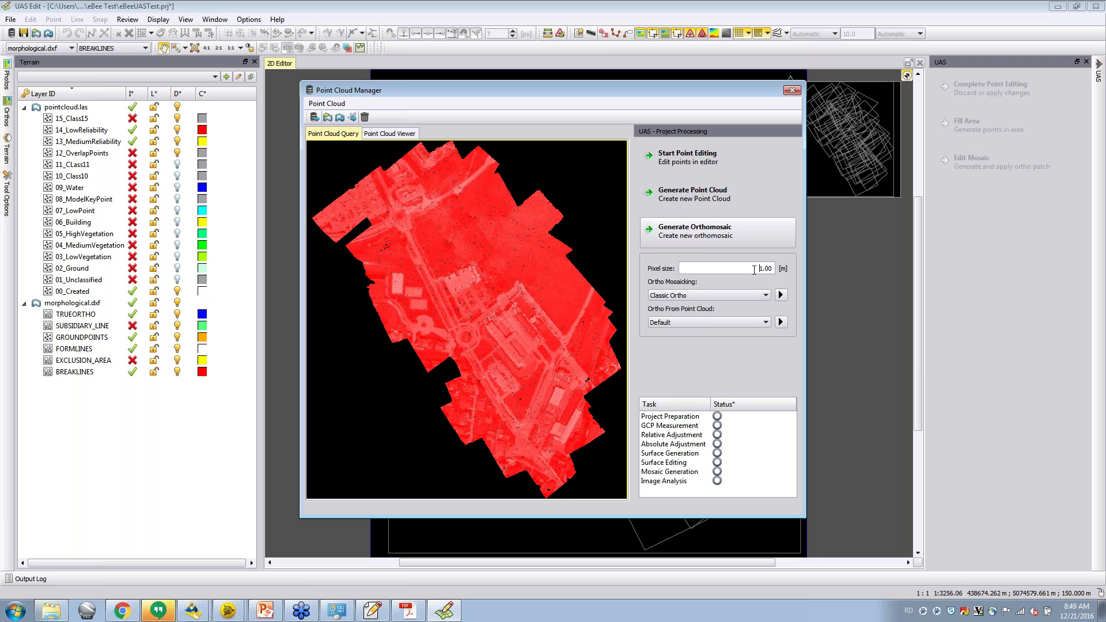
pyautogui.moveTo(754, 270); pyautogui.dragTo(776, 269)
pyautogui.click(705, 295)
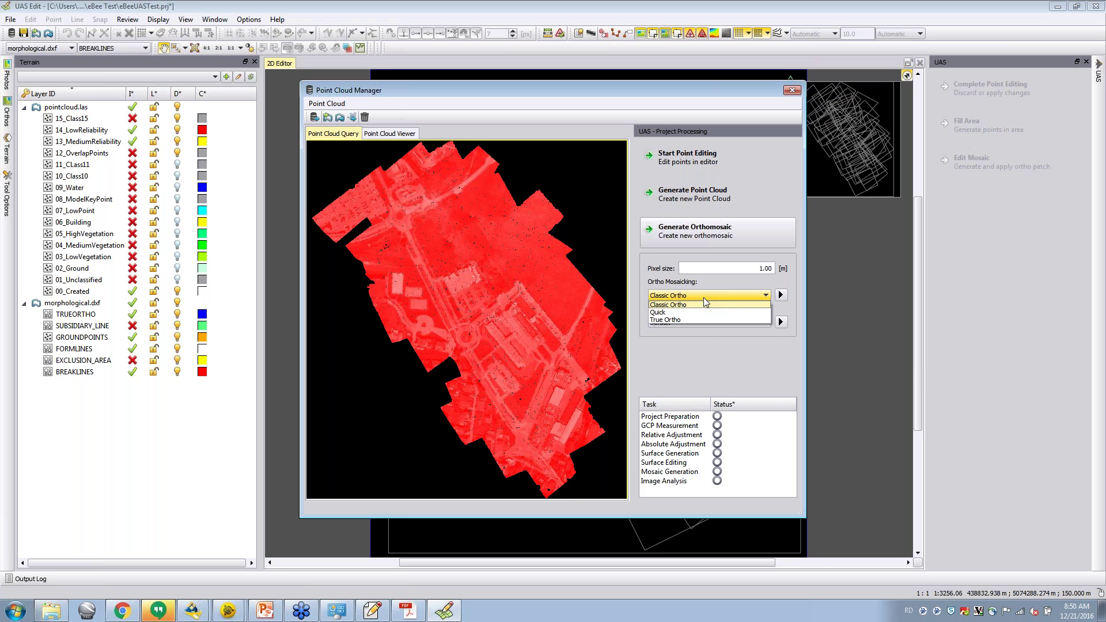
pyautogui.click(703, 330)
pyautogui.click(697, 321)
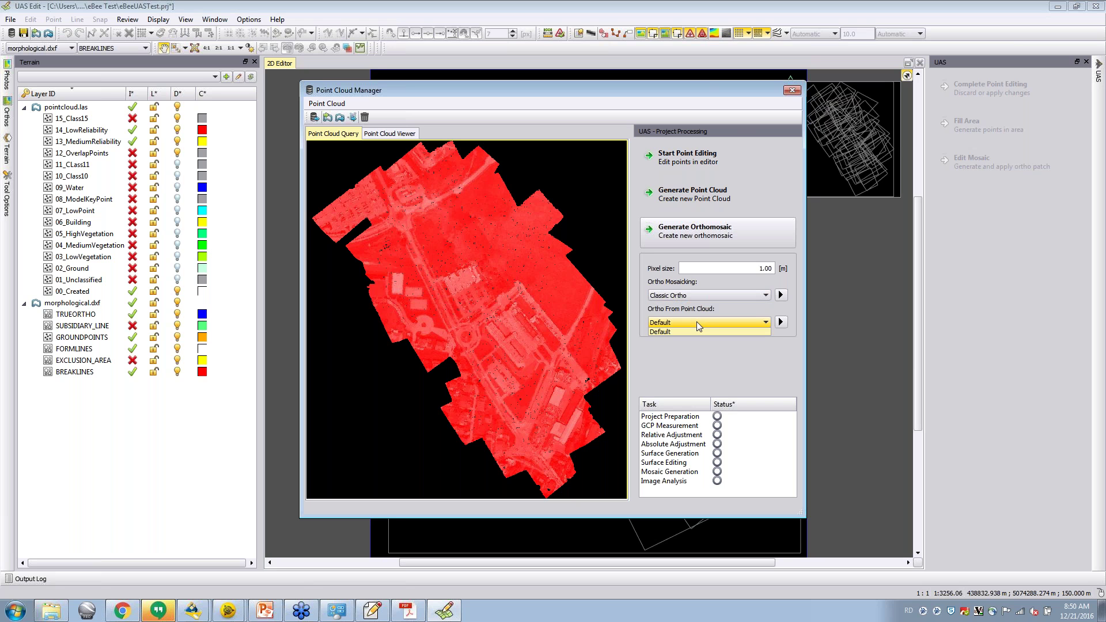
pyautogui.click(696, 321)
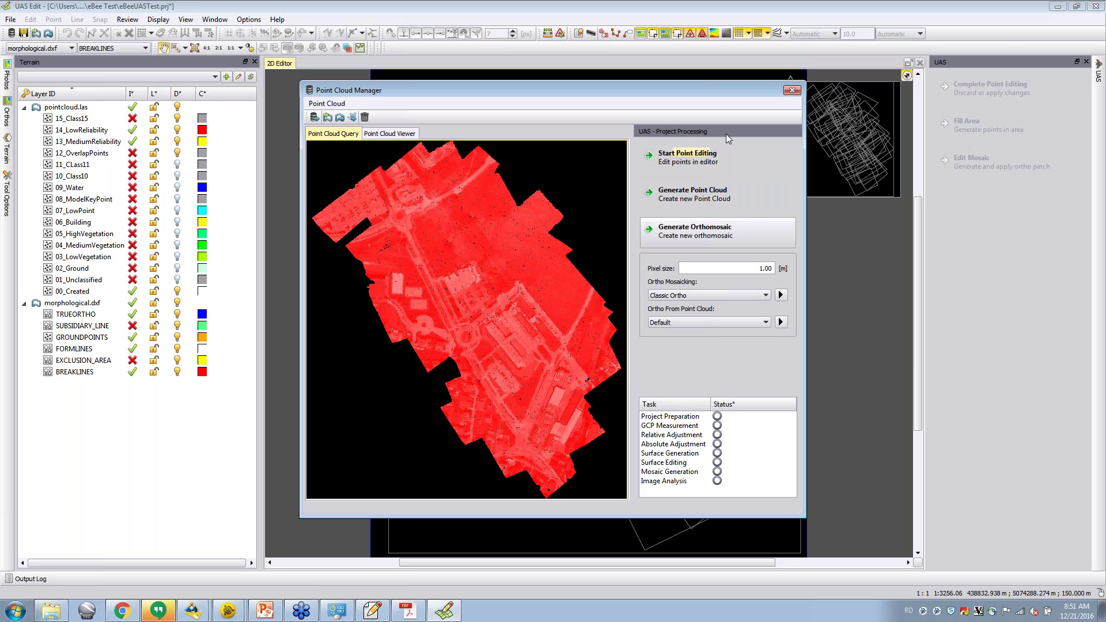
# Close the Point Cloud Manager and exit UAS Edit without saving the changes.
pyautogui.click(793, 91)
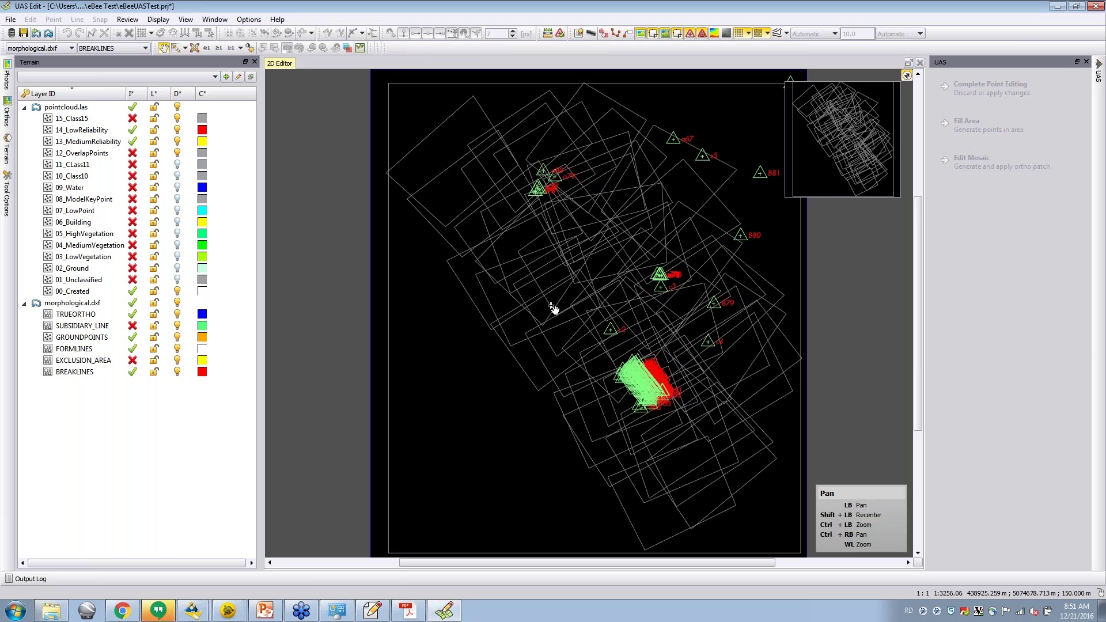
pyautogui.click(1095, 10)
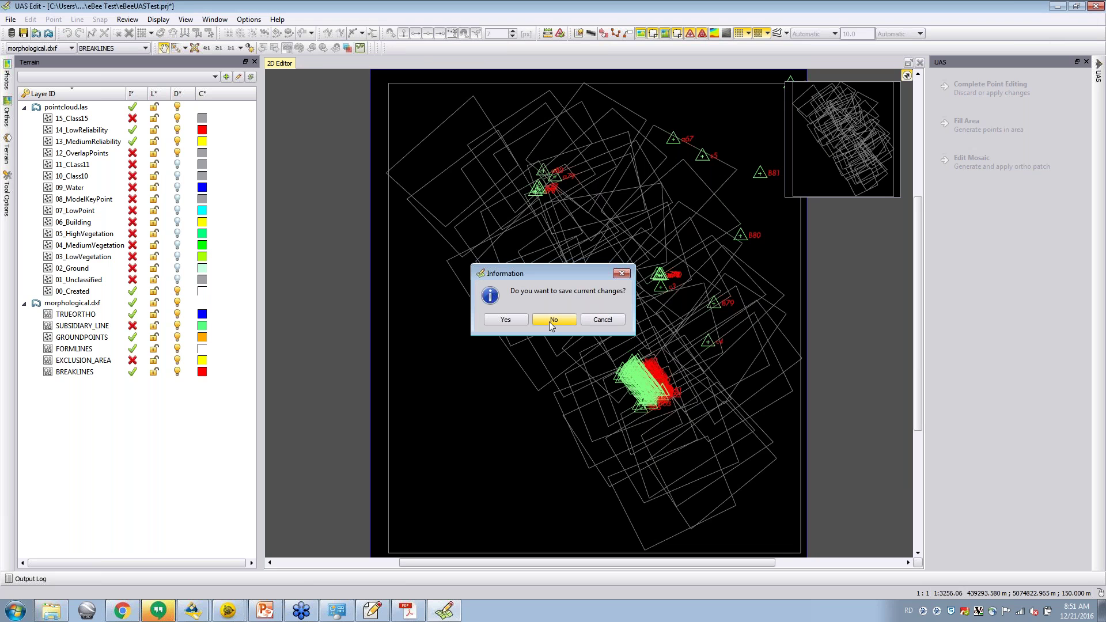
pyautogui.click(553, 320)
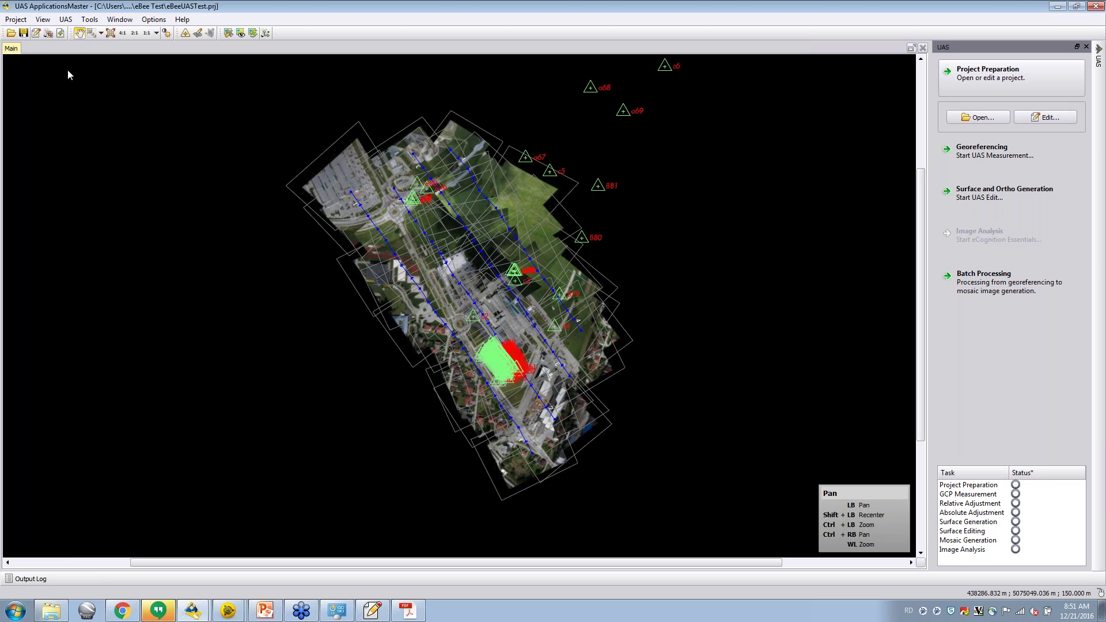
# Open the project's Send To TBC / BC - HCE export options and review the ground control point quality choices, keeping Survey.
pyautogui.click(17, 21)
pyautogui.moveTo(50, 179)
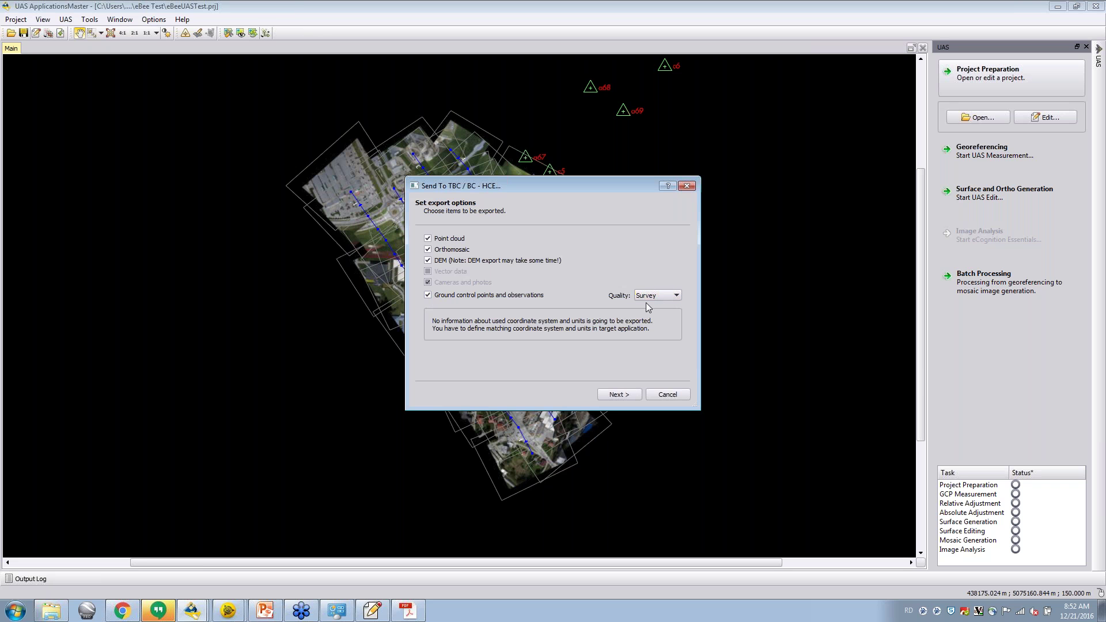
pyautogui.click(667, 297)
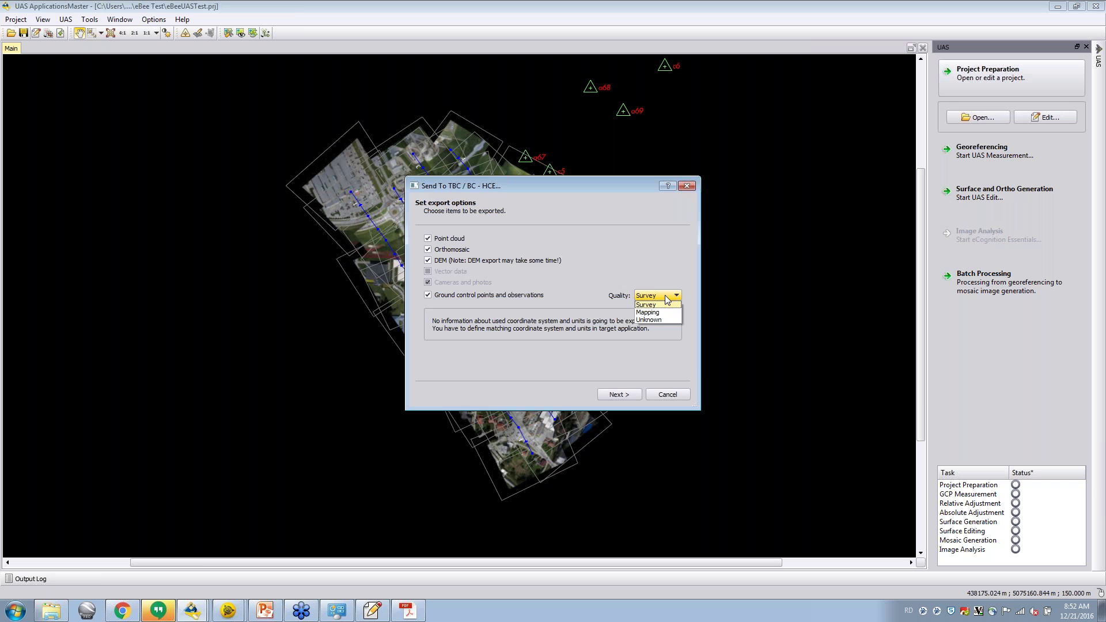
pyautogui.click(644, 264)
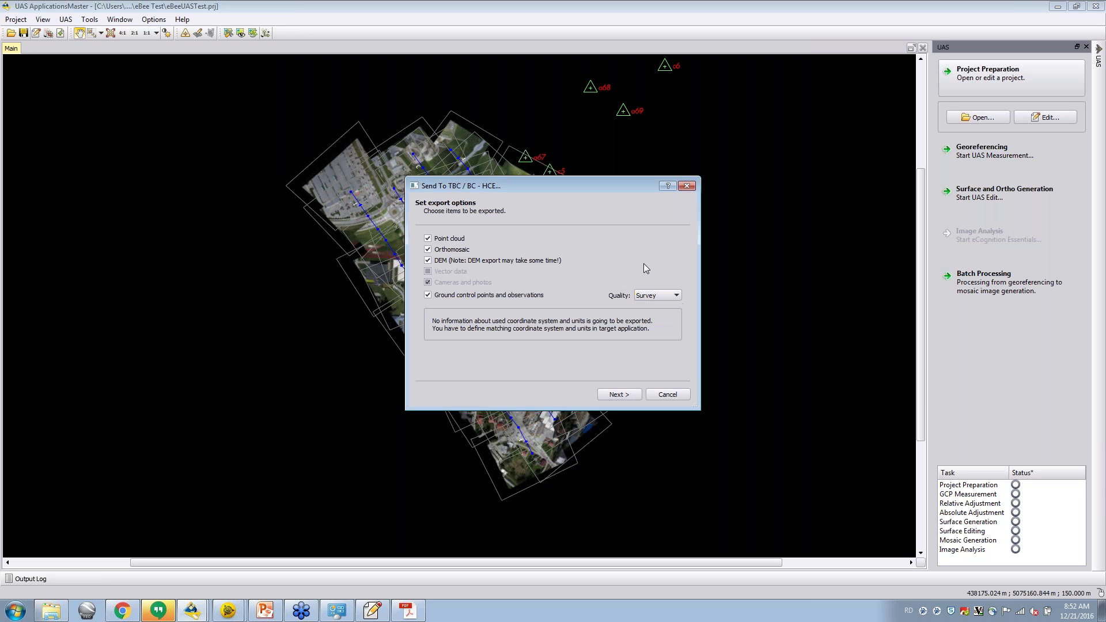
# Accept the selected export items and DEM options, keeping the 0.364 m grid width, and start generating the export files.
pyautogui.click(625, 396)
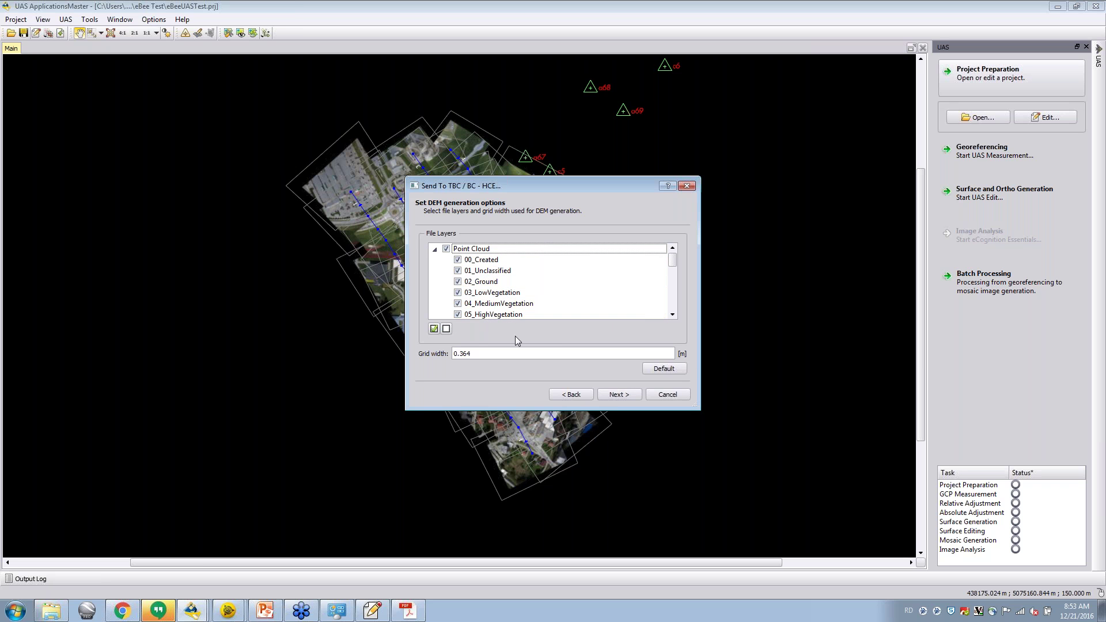
pyautogui.click(626, 393)
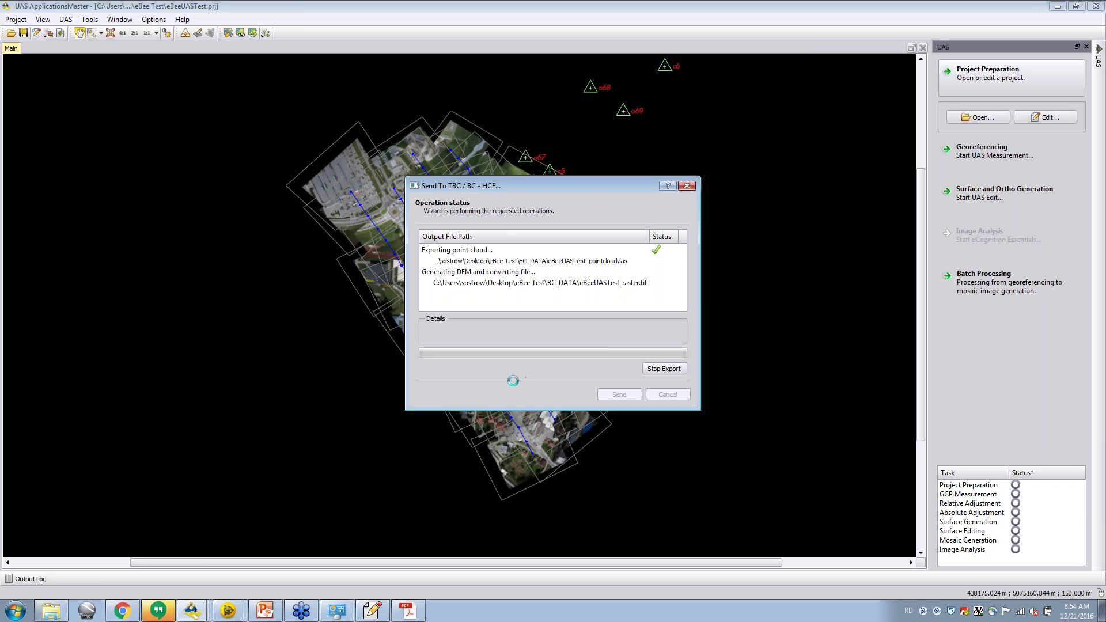
# Switch to the eBeeTBCTest project in Trimble Business Center and toggle the visibility of the eBeeUASTest_pointcloud scan in the 3D view.
pyautogui.click(228, 613)
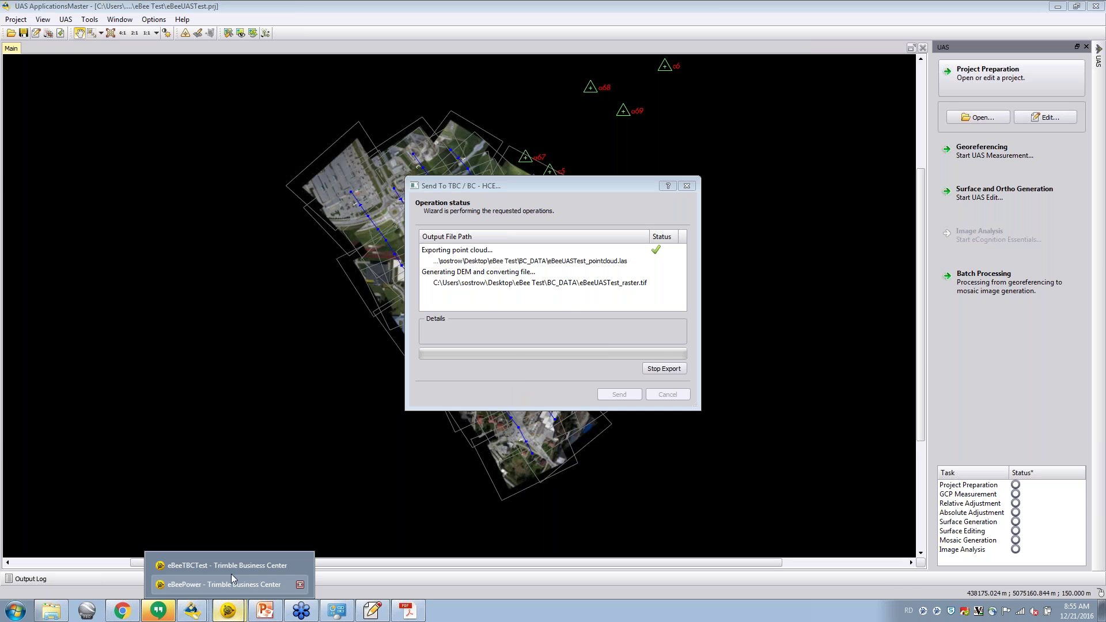
pyautogui.click(232, 569)
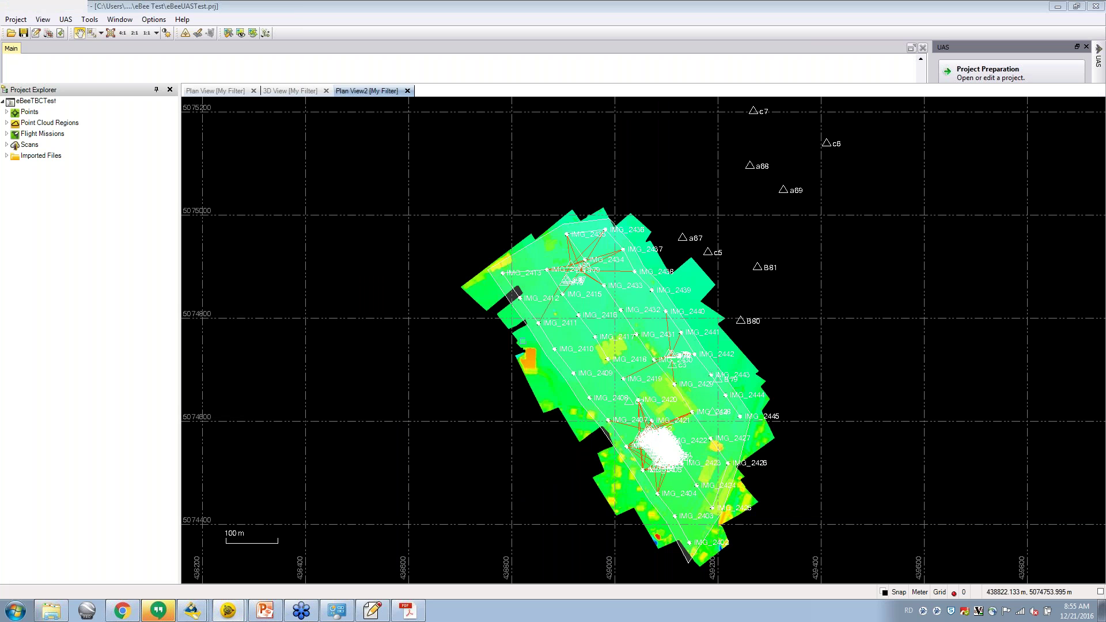
pyautogui.click(289, 92)
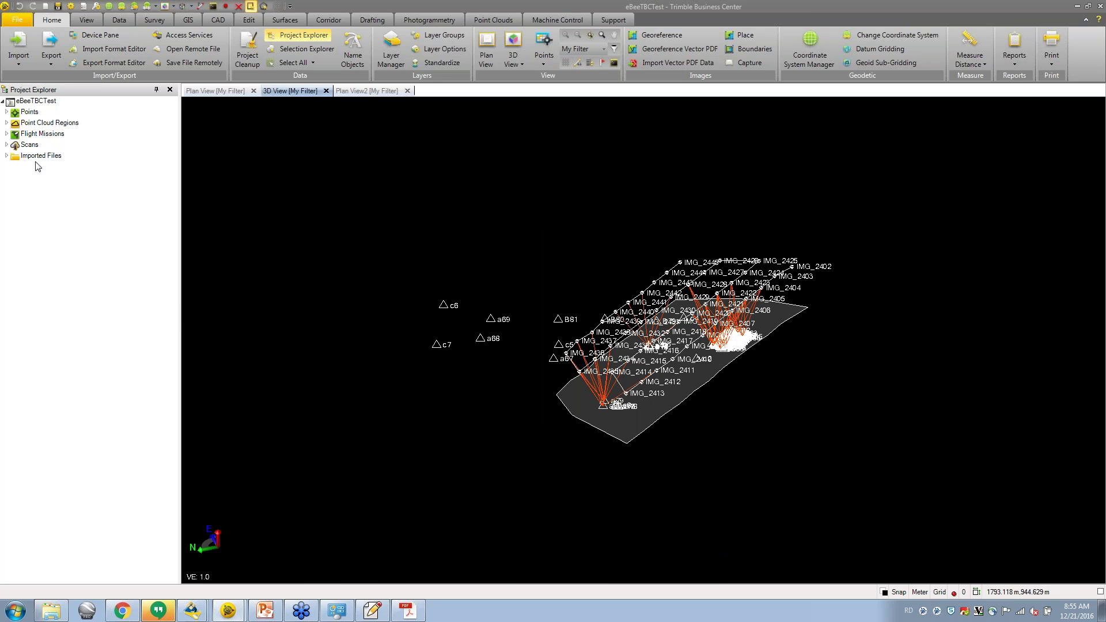
pyautogui.scroll(5, 697, 400)
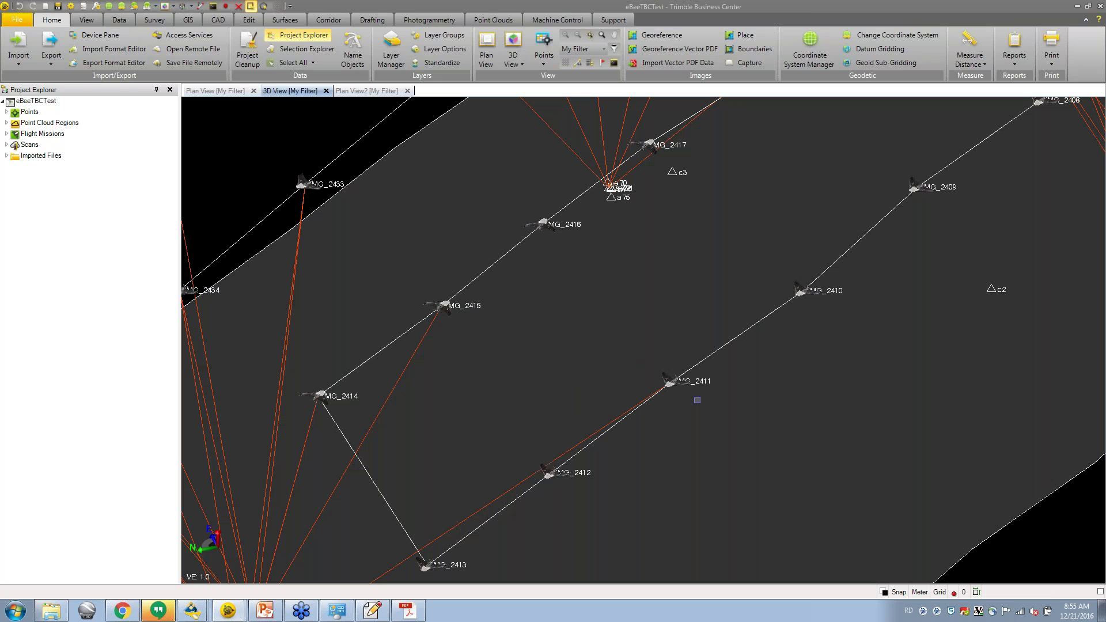
pyautogui.click(6, 145)
pyautogui.click(11, 156)
pyautogui.click(34, 167)
pyautogui.rightClick(34, 167)
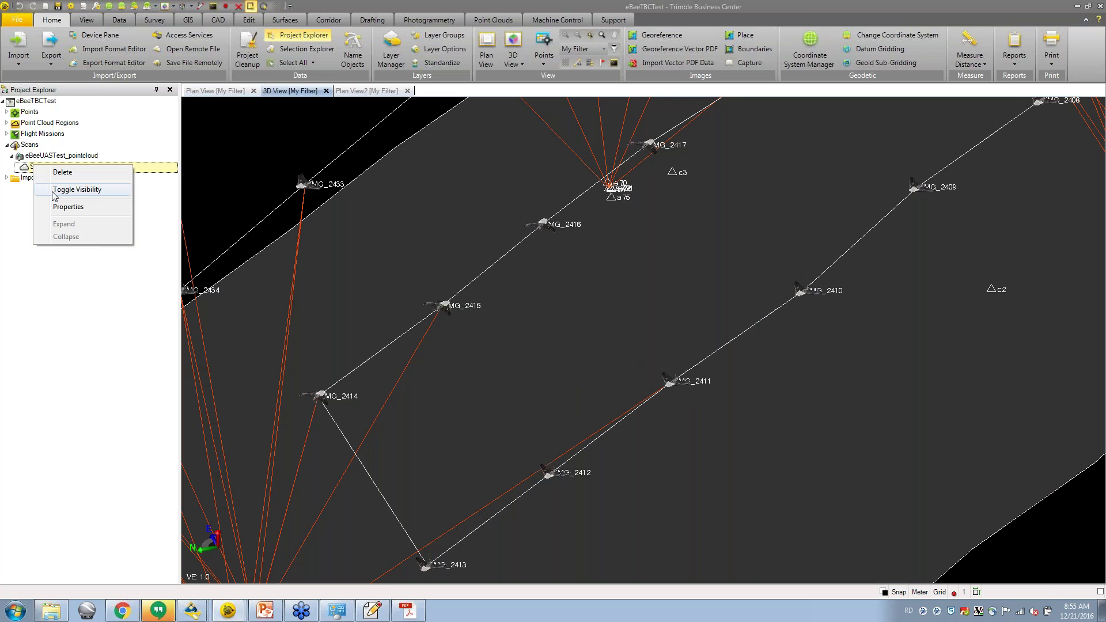
pyautogui.click(60, 191)
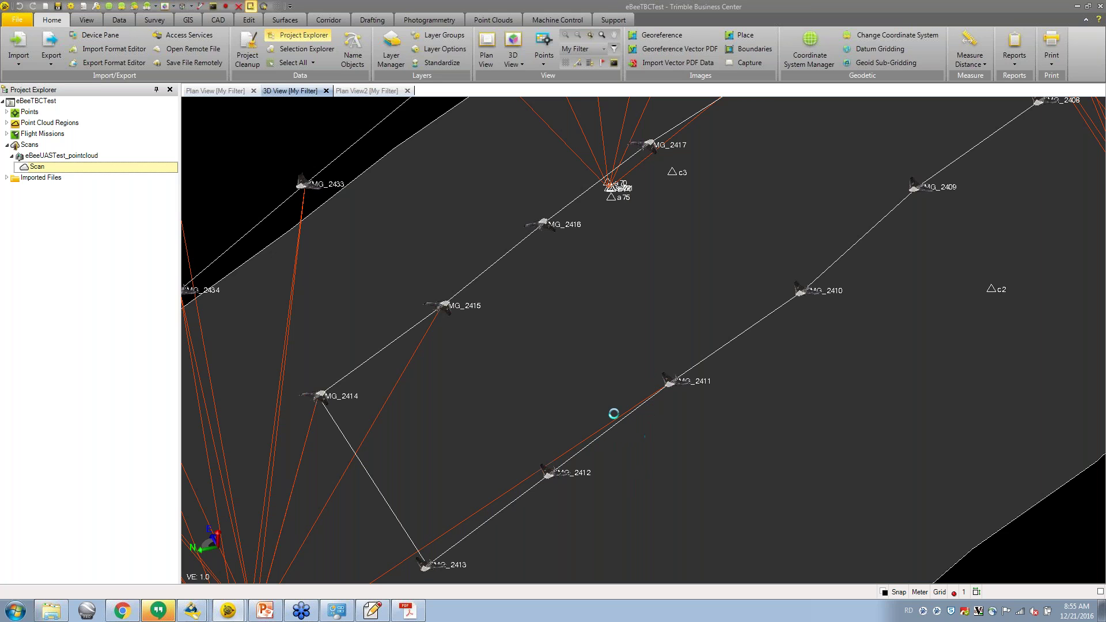
# Return to the Send To TBC / BC - HCE export in UAS ApplicationsMaster and send the exported deliverables.
pyautogui.click(193, 611)
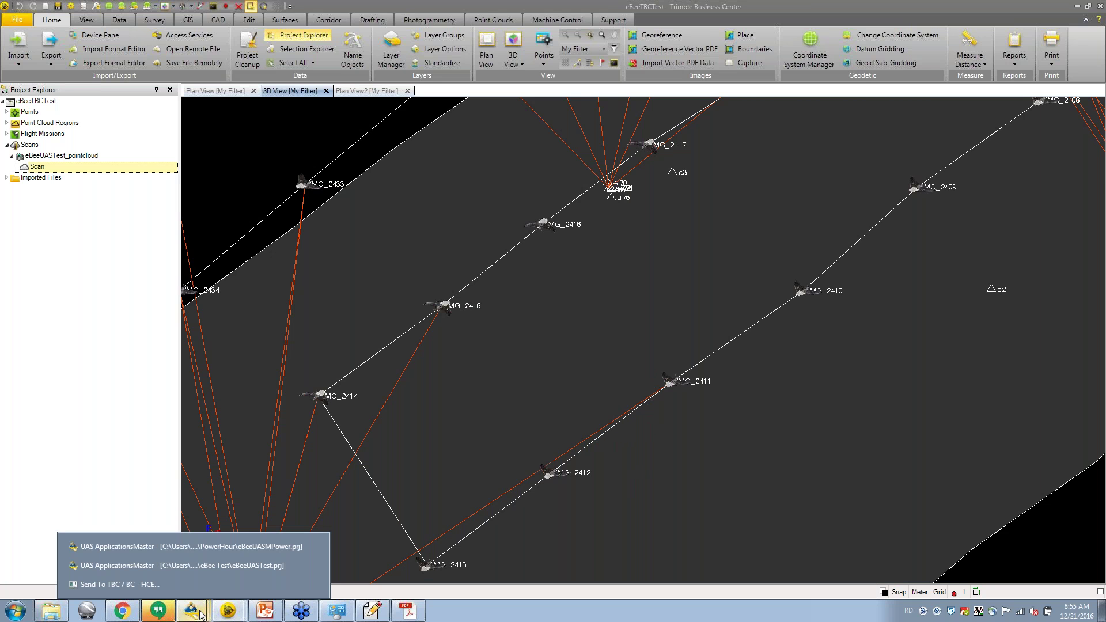
pyautogui.click(204, 585)
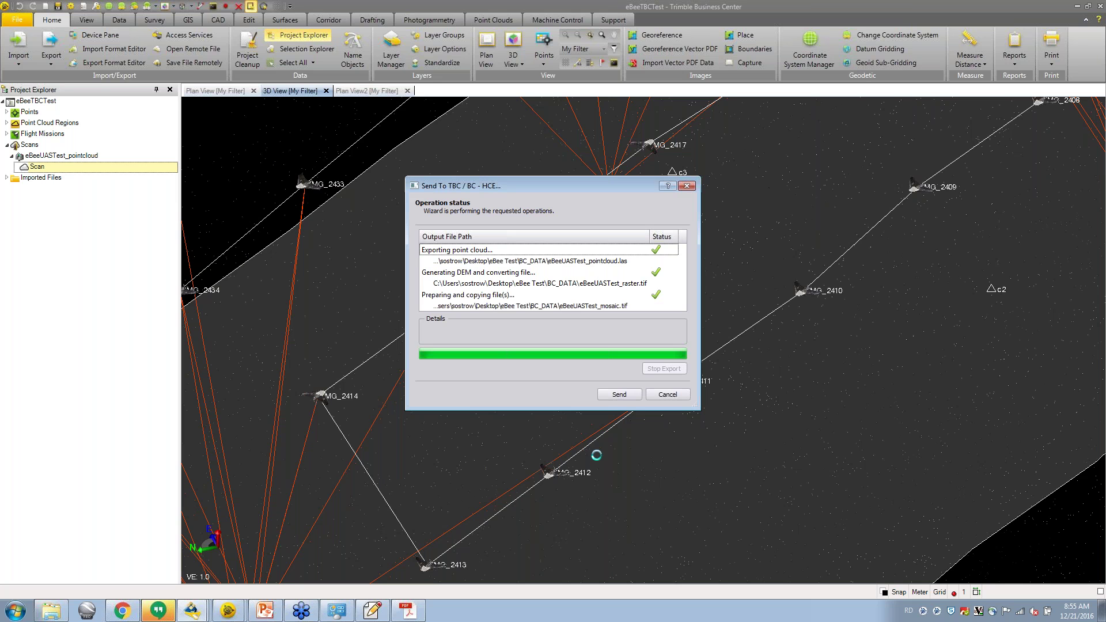
pyautogui.click(616, 394)
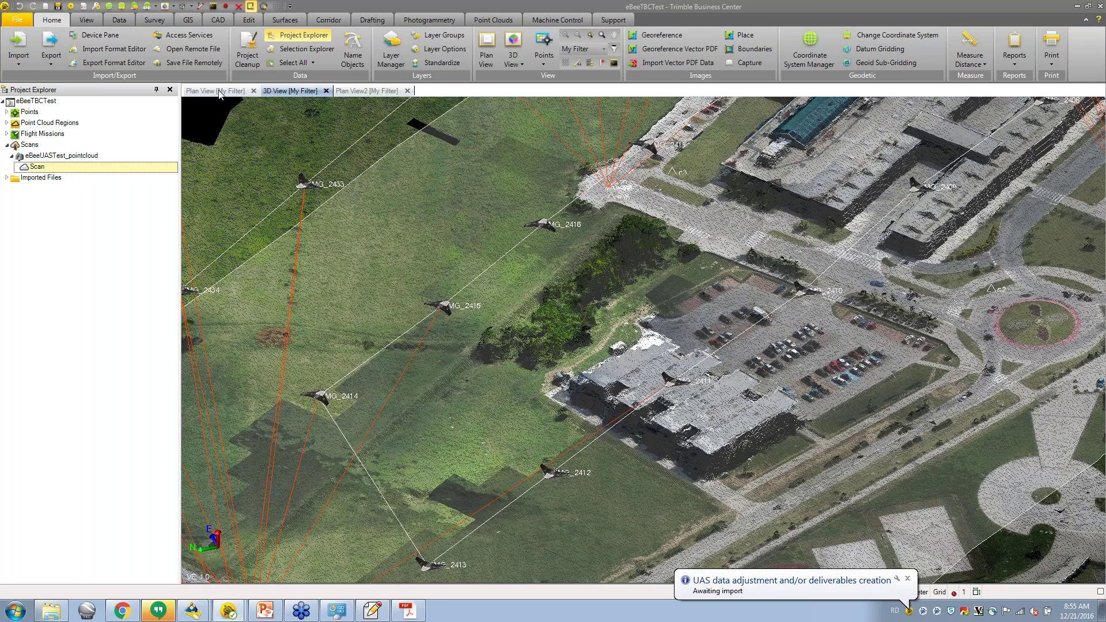
# Inspect the received deliverables in the plan and 3D views of the eBeeTBCTest project.
pyautogui.click(219, 92)
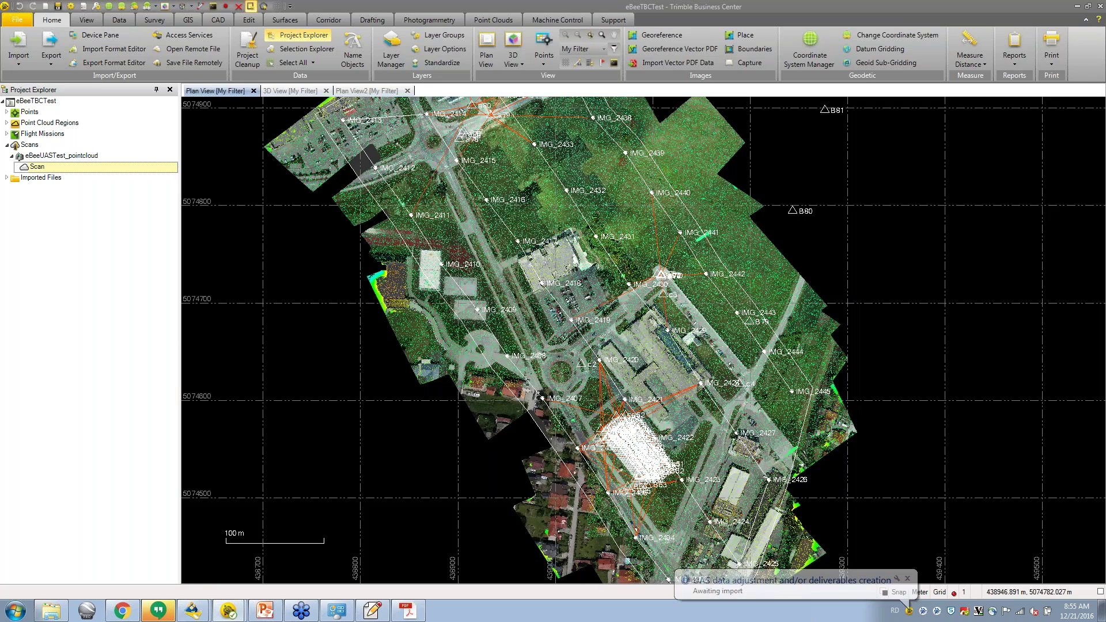
pyautogui.click(233, 613)
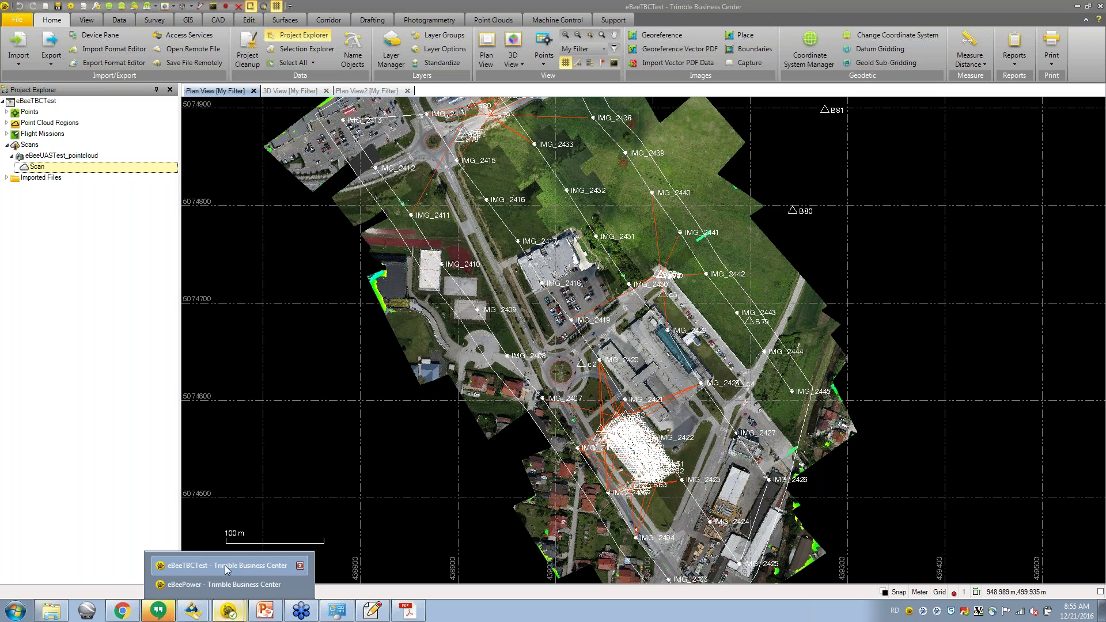
pyautogui.click(357, 92)
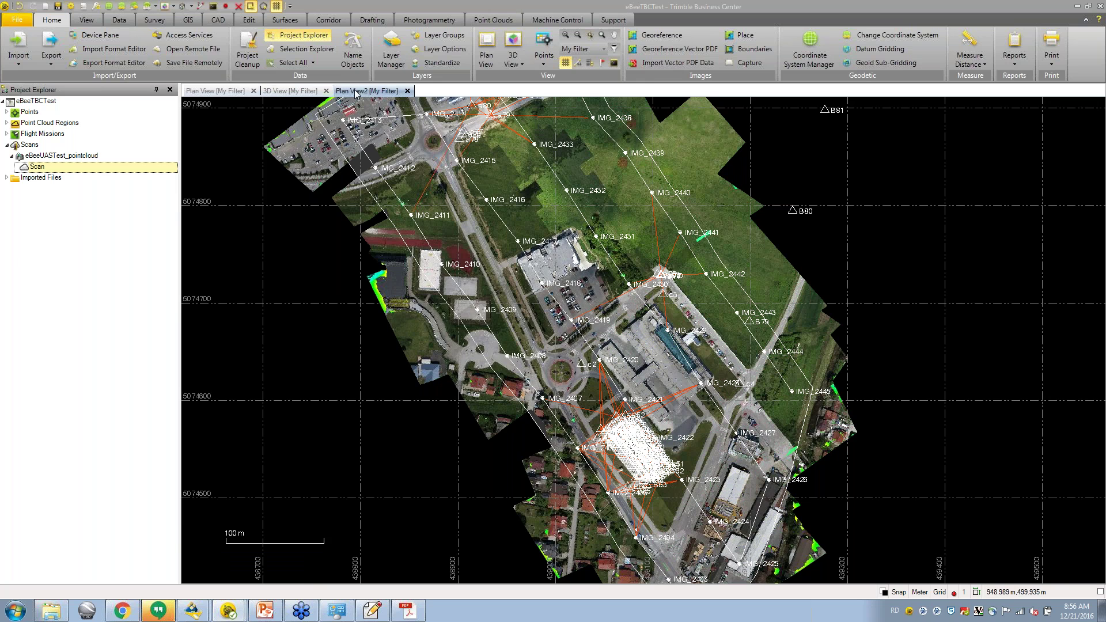
pyautogui.click(295, 93)
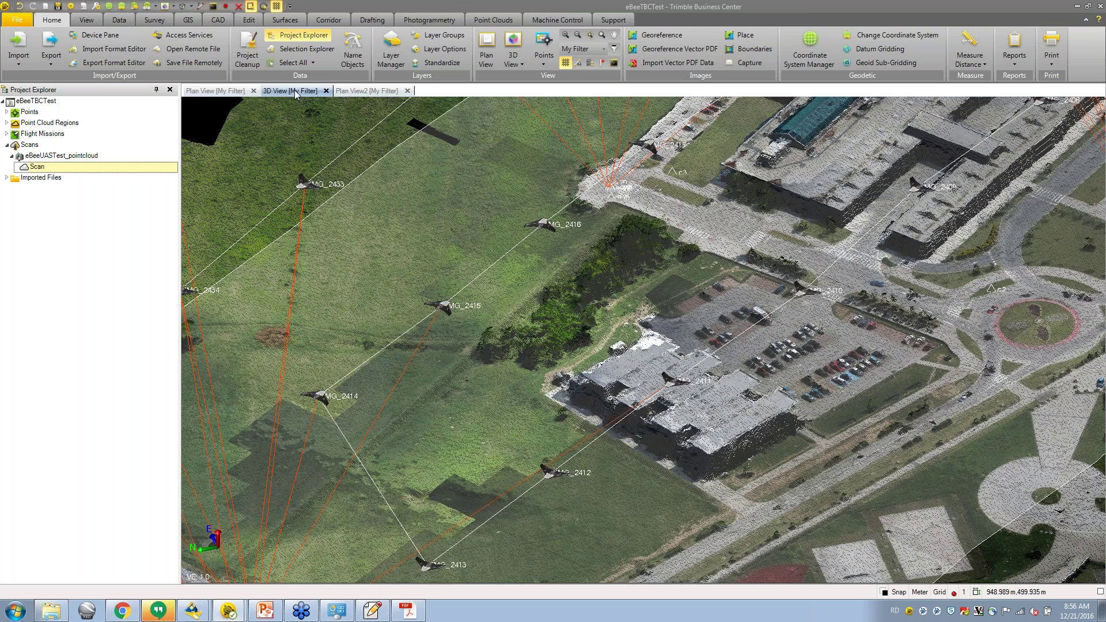
pyautogui.click(229, 611)
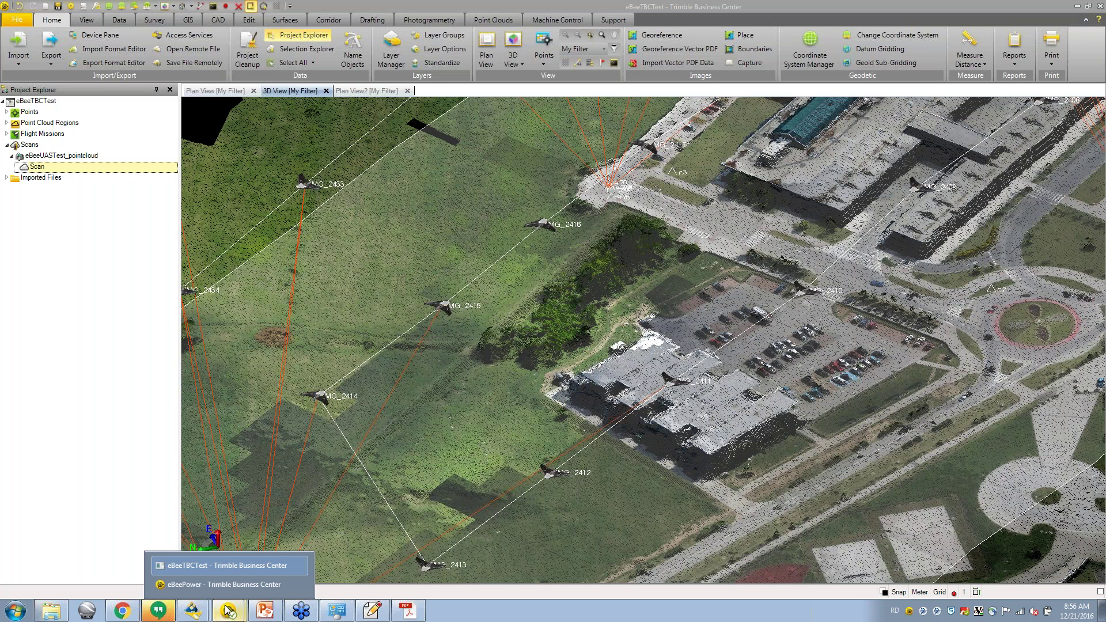
pyautogui.click(223, 566)
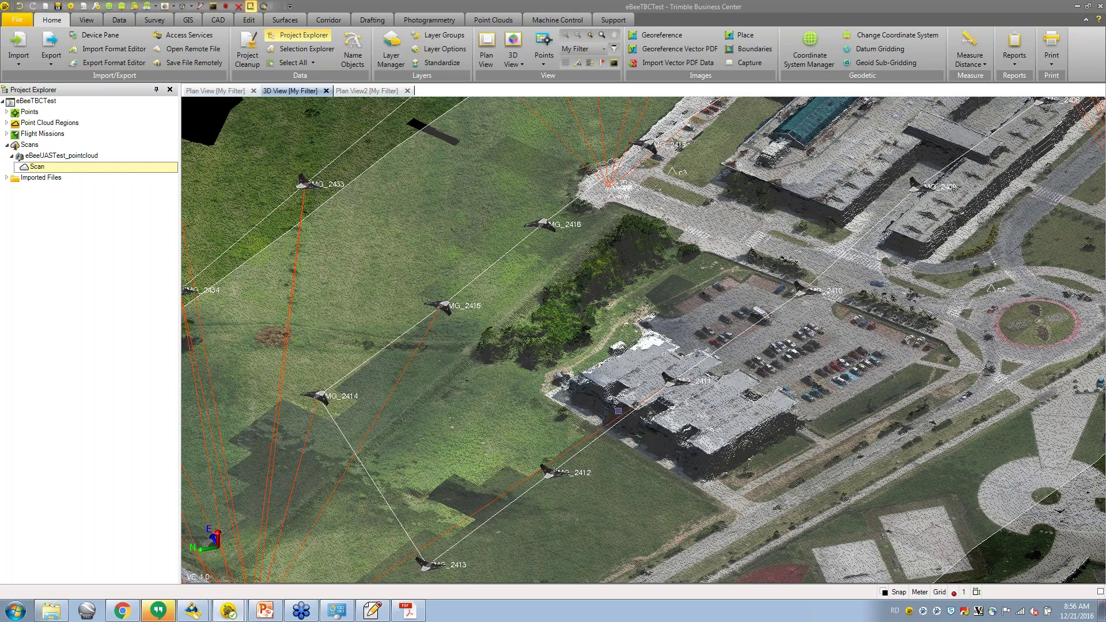
# Examine the point cloud of the building and its car park from several angles in the 3D view.
pyautogui.scroll(2, 619, 411)
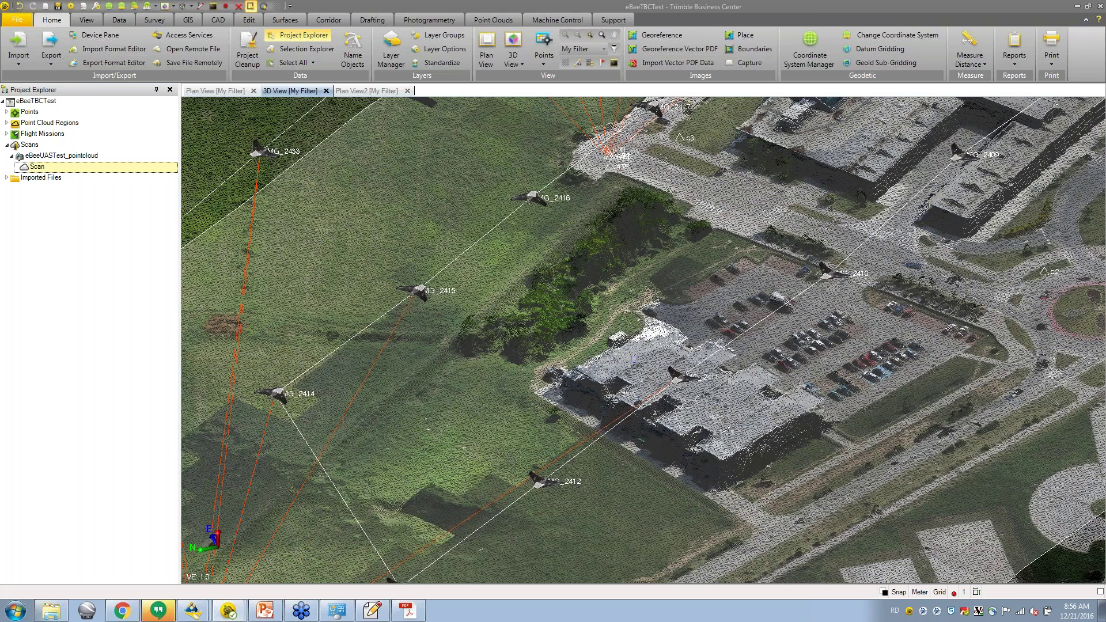
pyautogui.scroll(1, 635, 359)
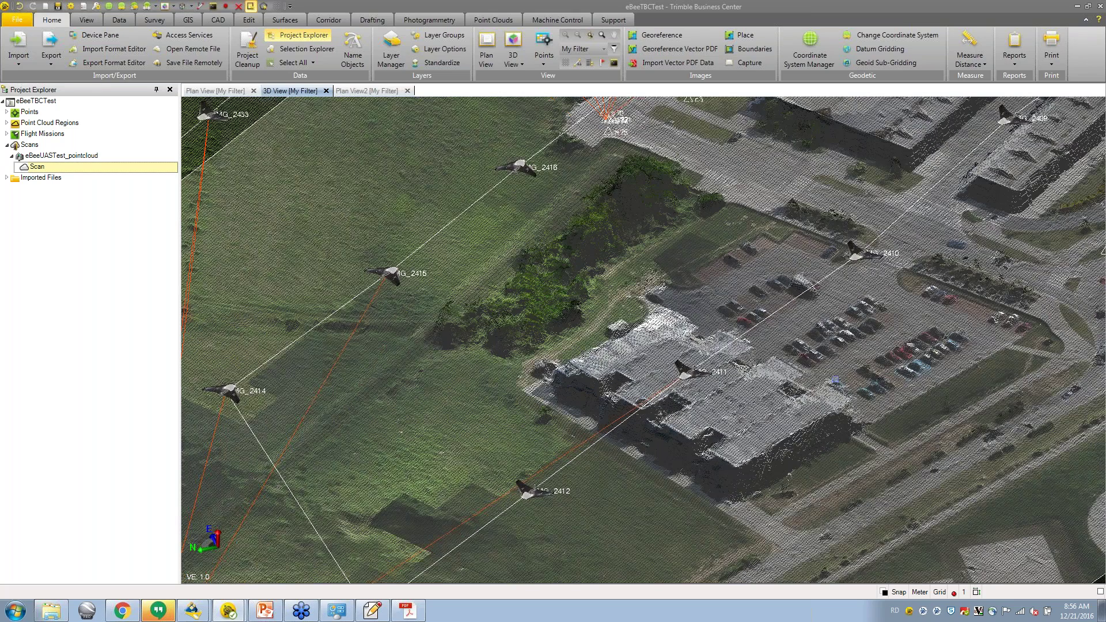
pyautogui.scroll(3, 723, 395)
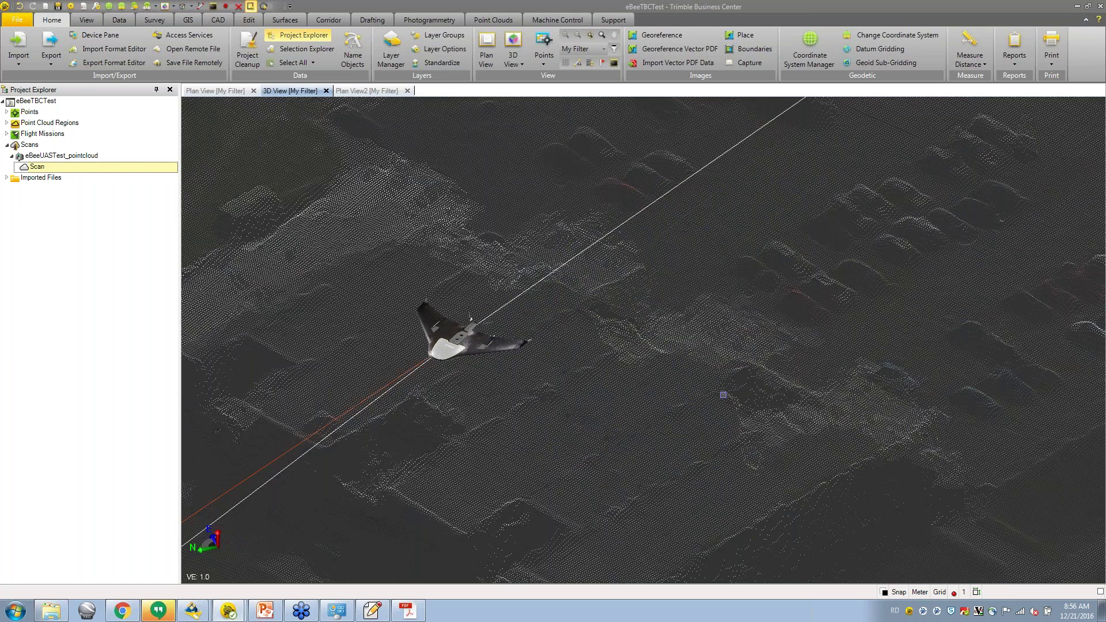
pyautogui.scroll(-2, 723, 394)
pyautogui.moveTo(707, 416); pyautogui.dragTo(797, 386, button='right')
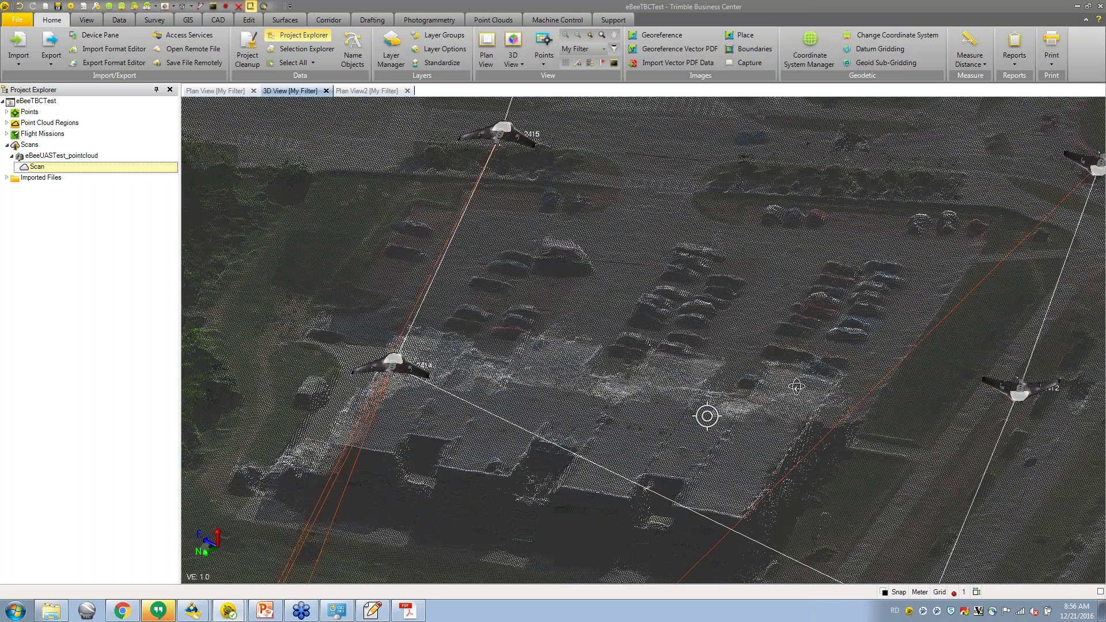
pyautogui.moveTo(797, 386); pyautogui.dragTo(738, 413, button='right')
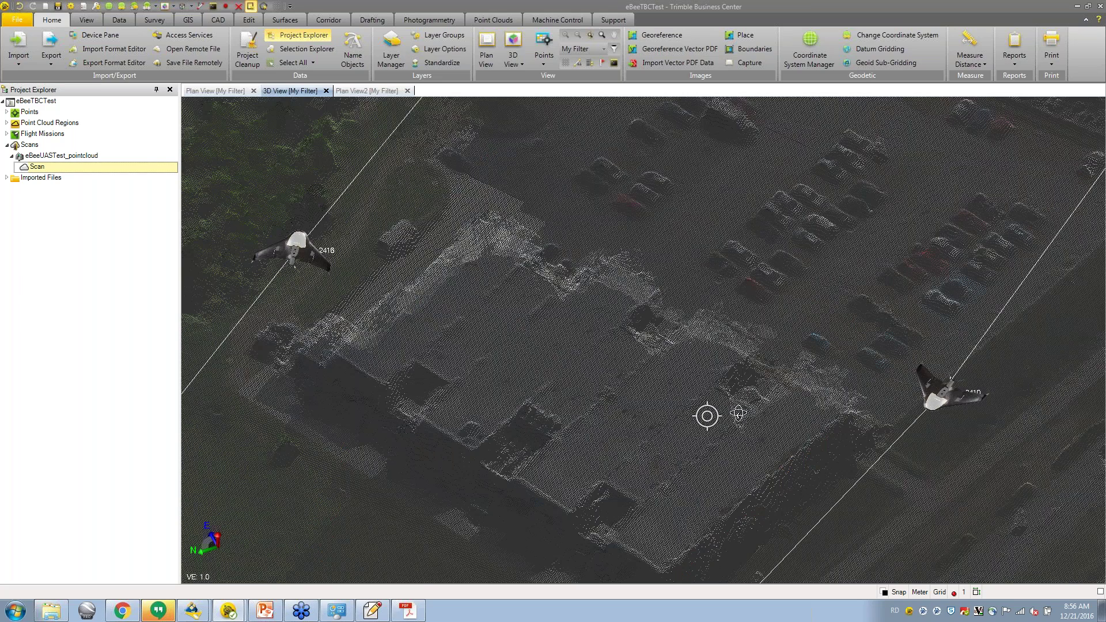
pyautogui.scroll(-1, 738, 413)
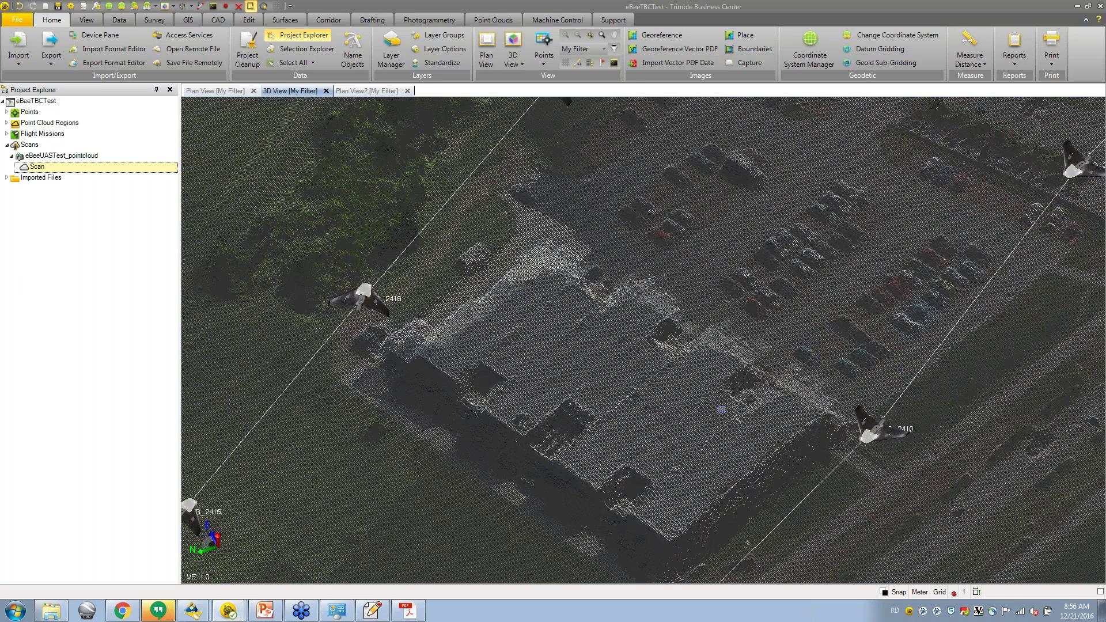
pyautogui.scroll(-1, 721, 410)
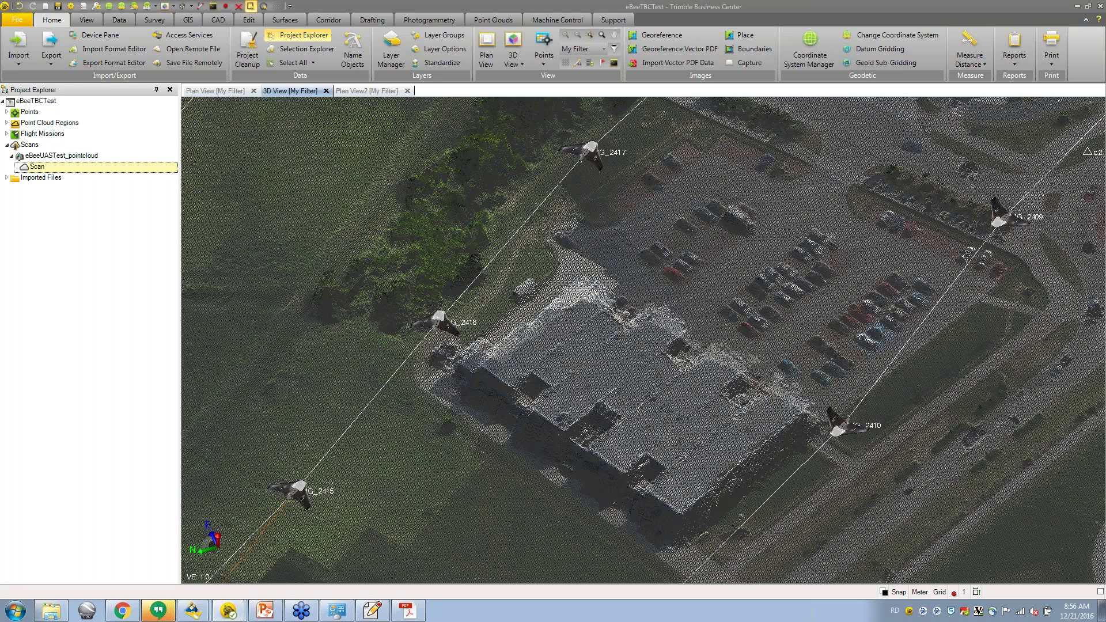
pyautogui.click(225, 610)
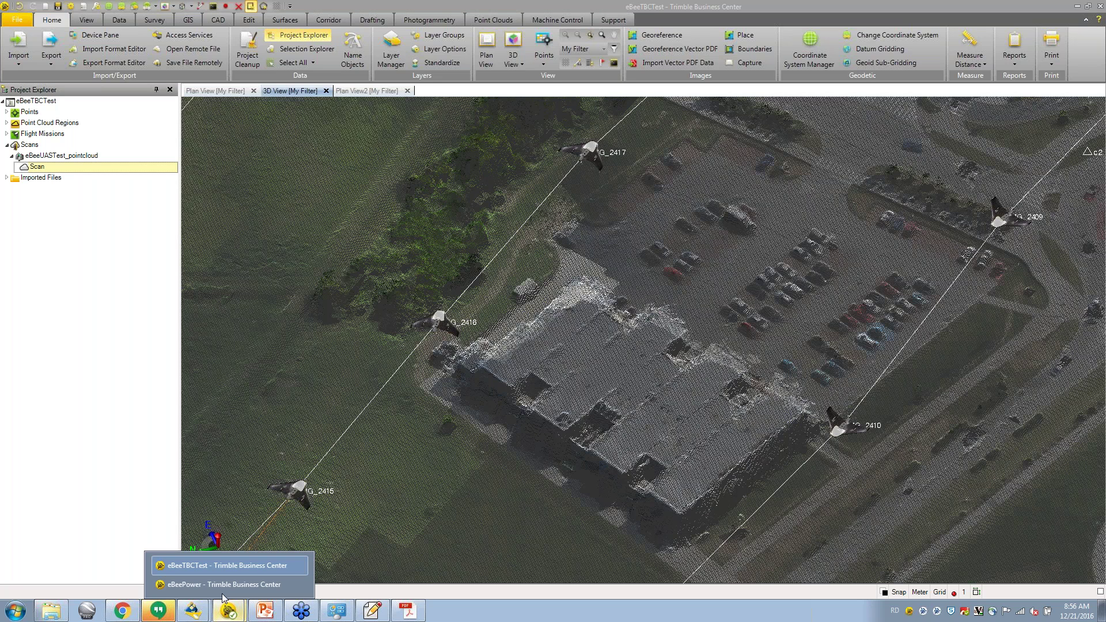
pyautogui.click(227, 565)
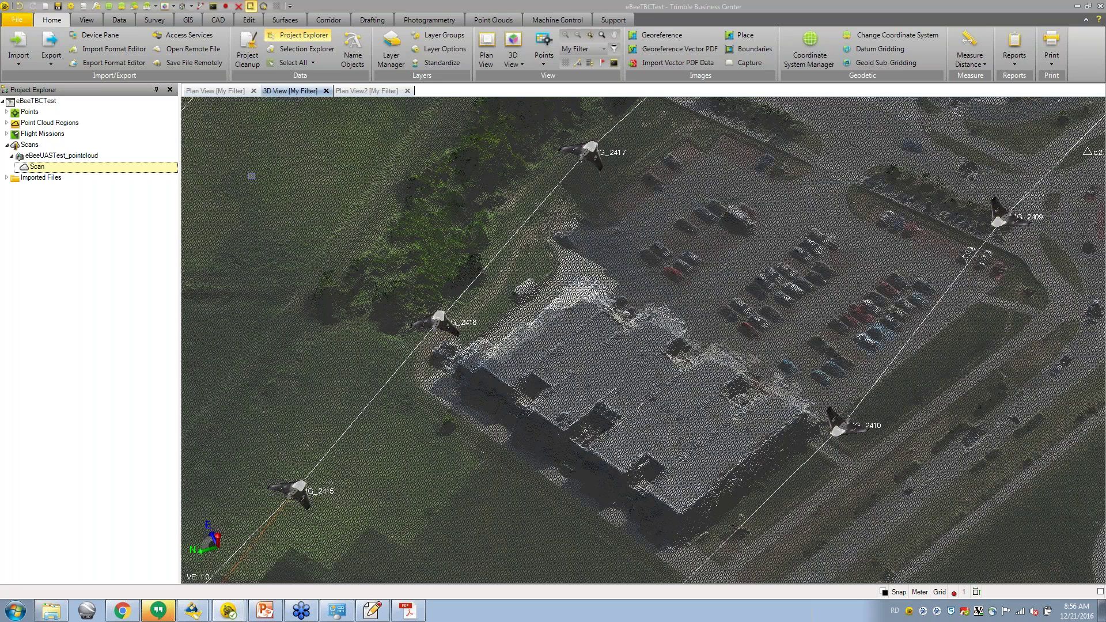
pyautogui.click(282, 51)
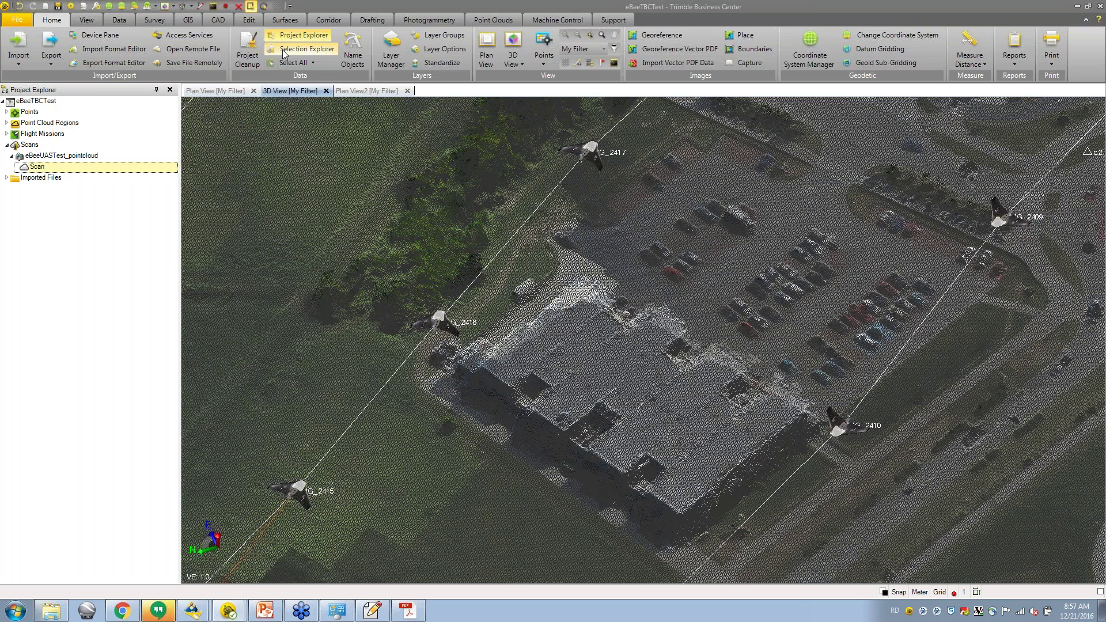
pyautogui.click(87, 21)
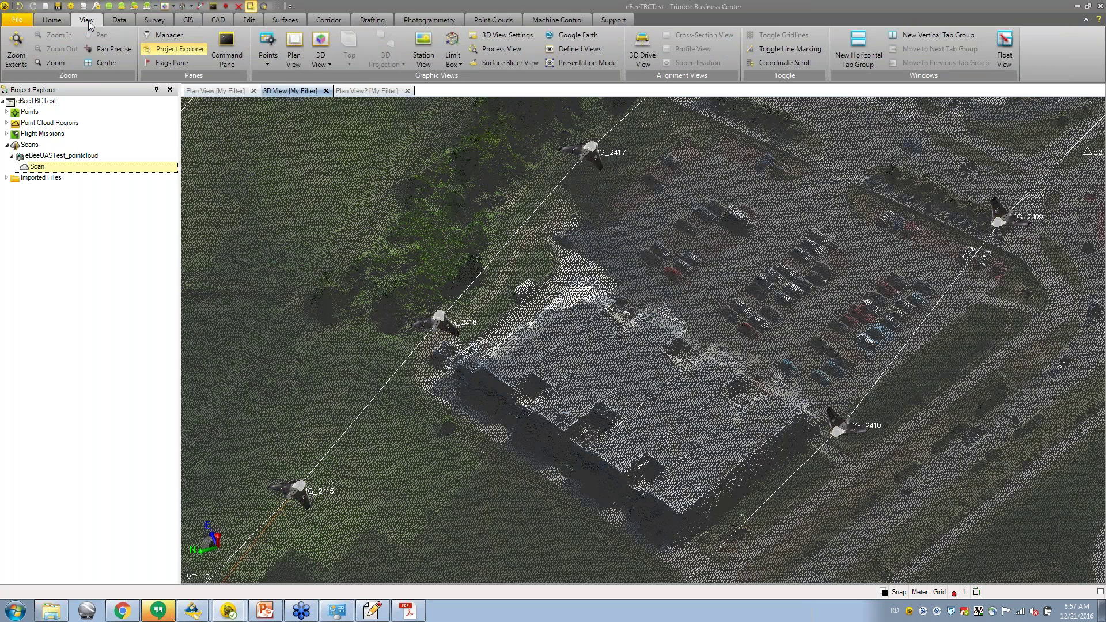
pyautogui.click(158, 62)
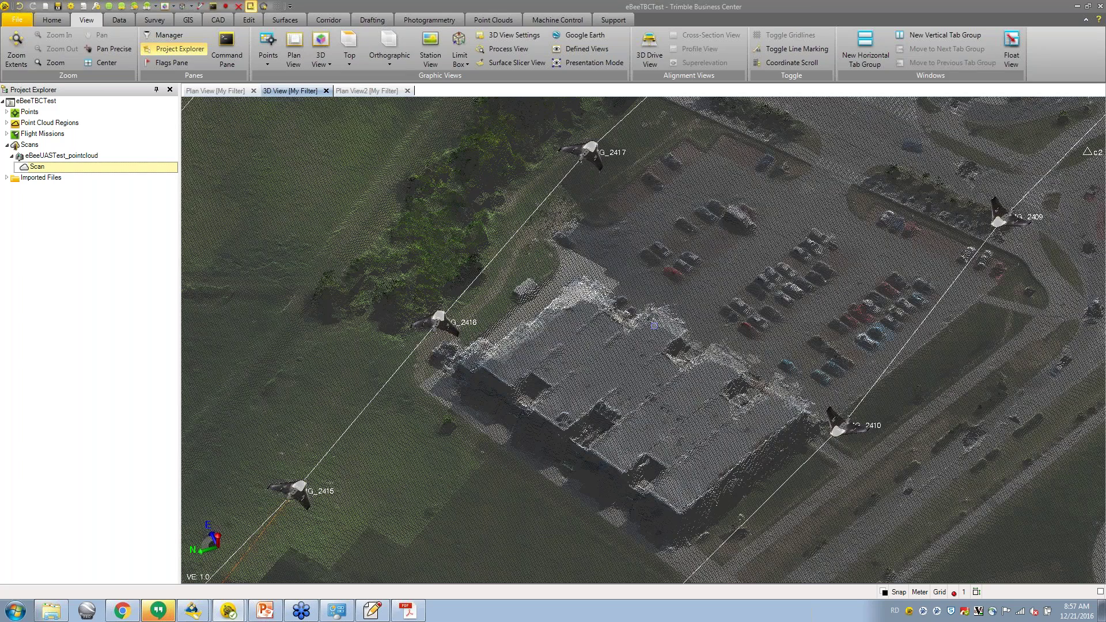
# Expand the project's Imported Files and examine the point cloud of the wider site in the 3D view.
pyautogui.scroll(-3, 654, 326)
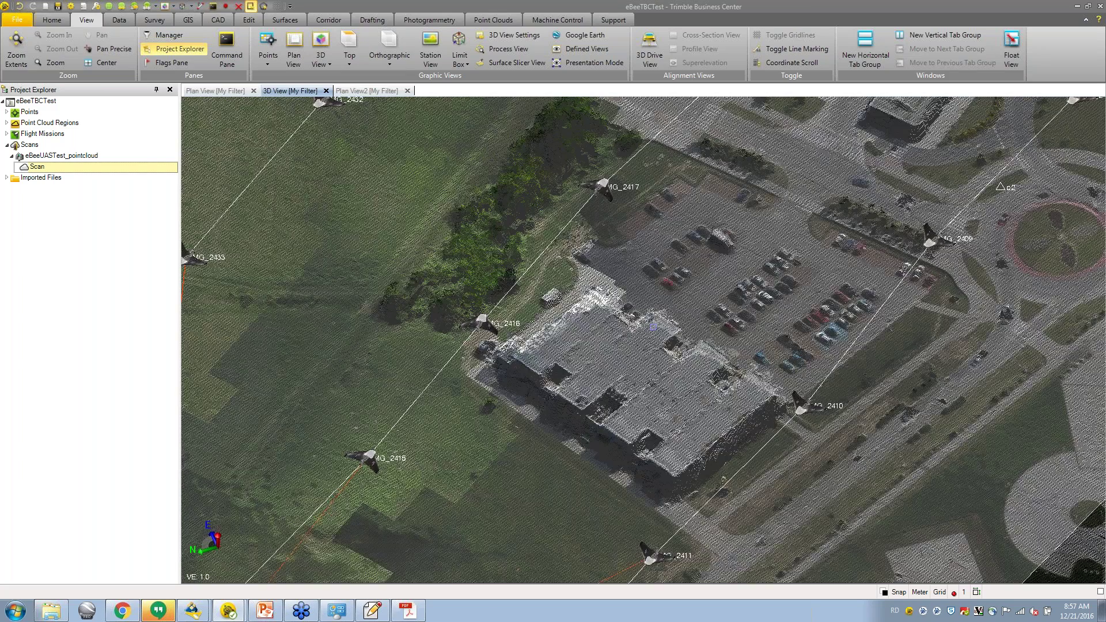
pyautogui.scroll(-5, 652, 325)
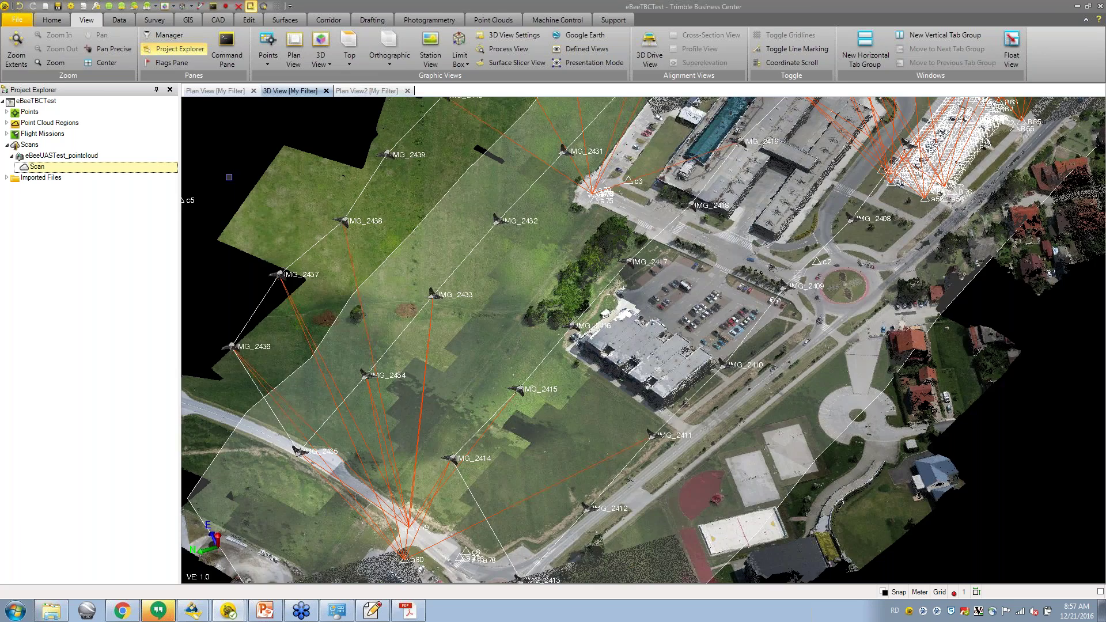
pyautogui.scroll(-2, 652, 326)
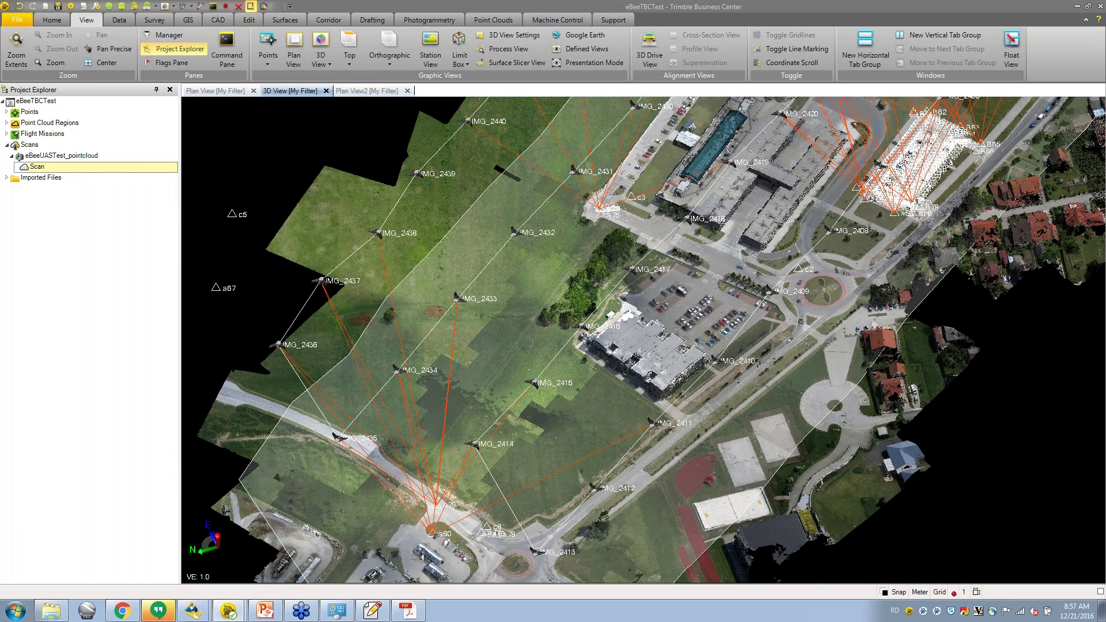
pyautogui.doubleClick(39, 177)
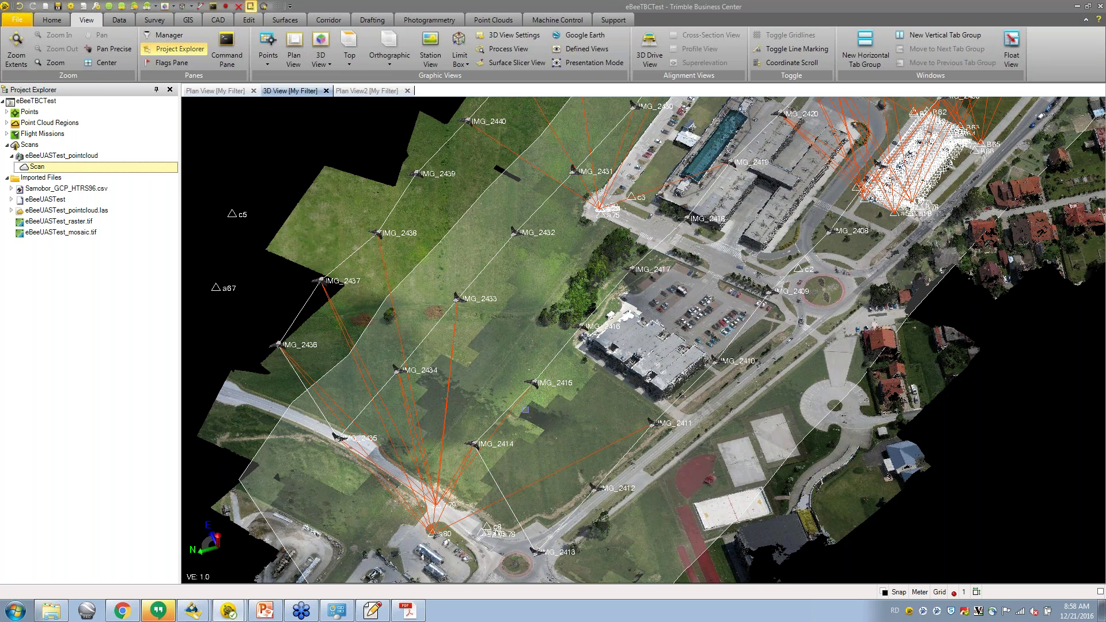
pyautogui.scroll(-2, 525, 410)
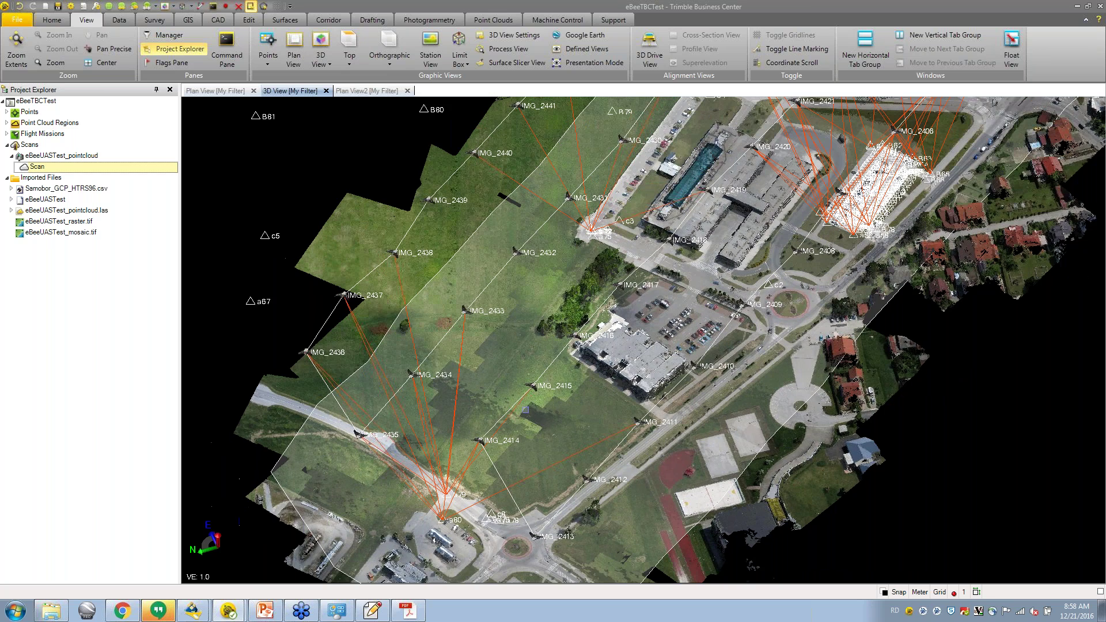
pyautogui.scroll(-1, 525, 410)
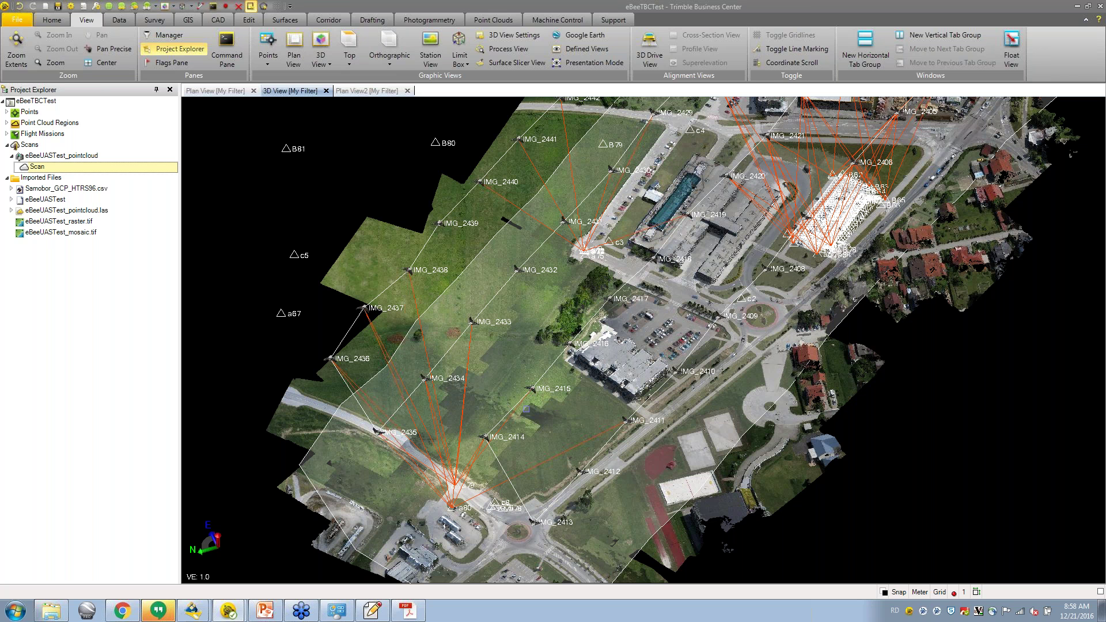
# Switch to the PowerPoint presentation, start the slide show from the Demonstration slide and advance to More Information.
pyautogui.click(264, 602)
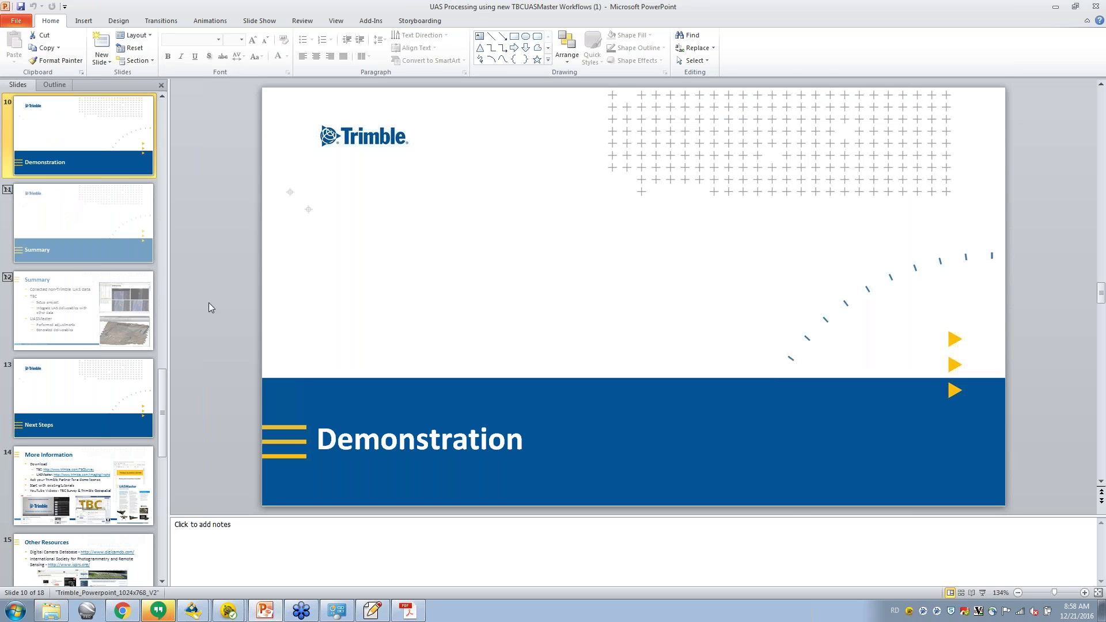
pyautogui.click(983, 592)
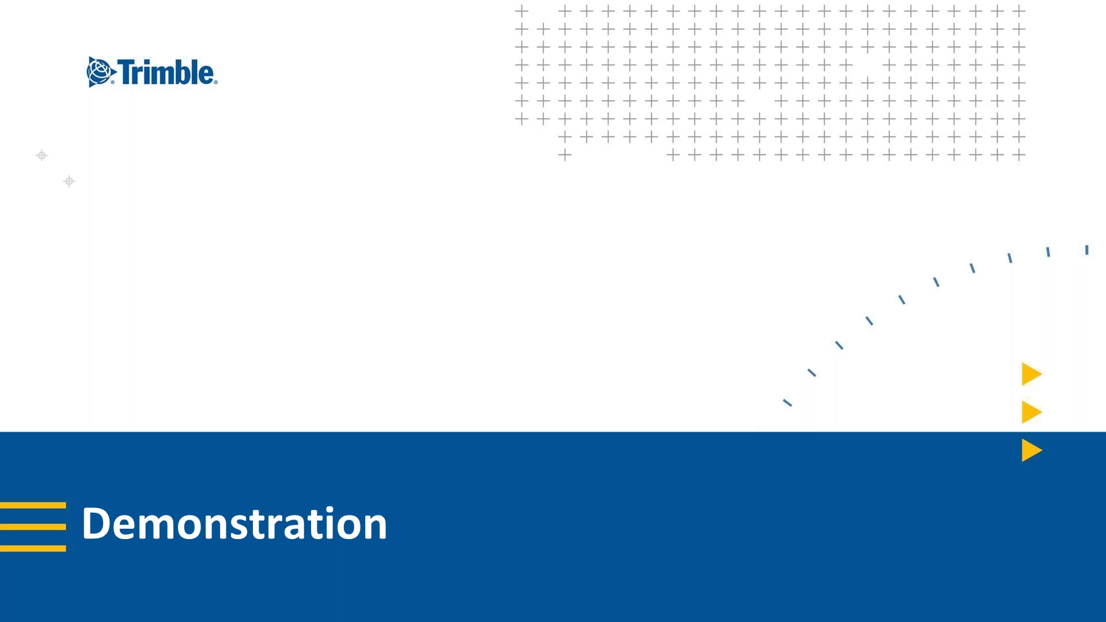
pyautogui.press('Right')
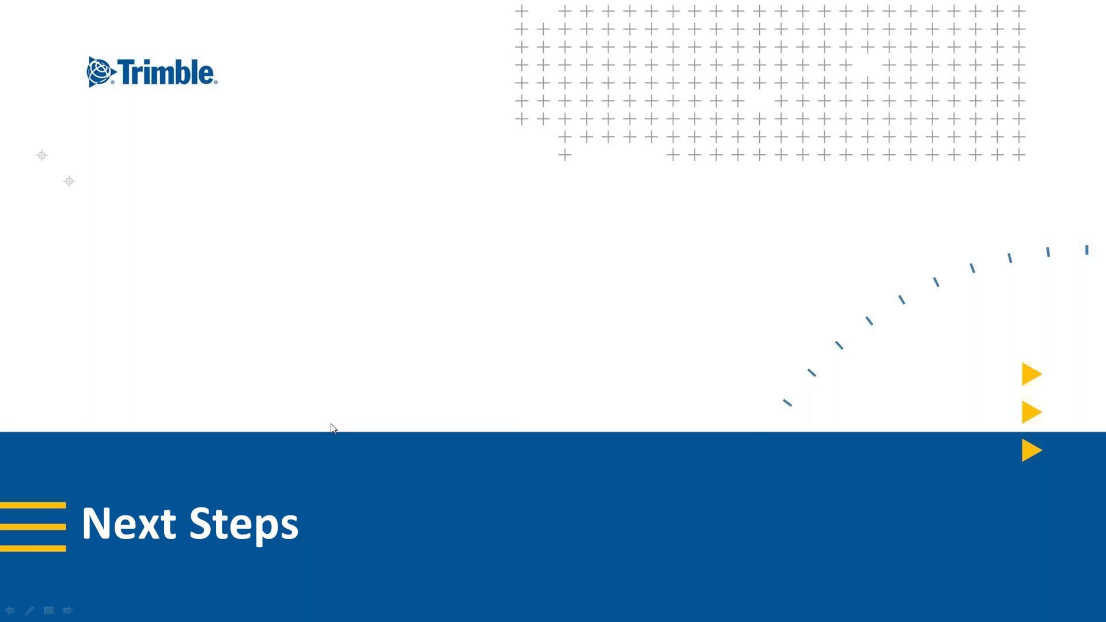
pyautogui.press('Right')
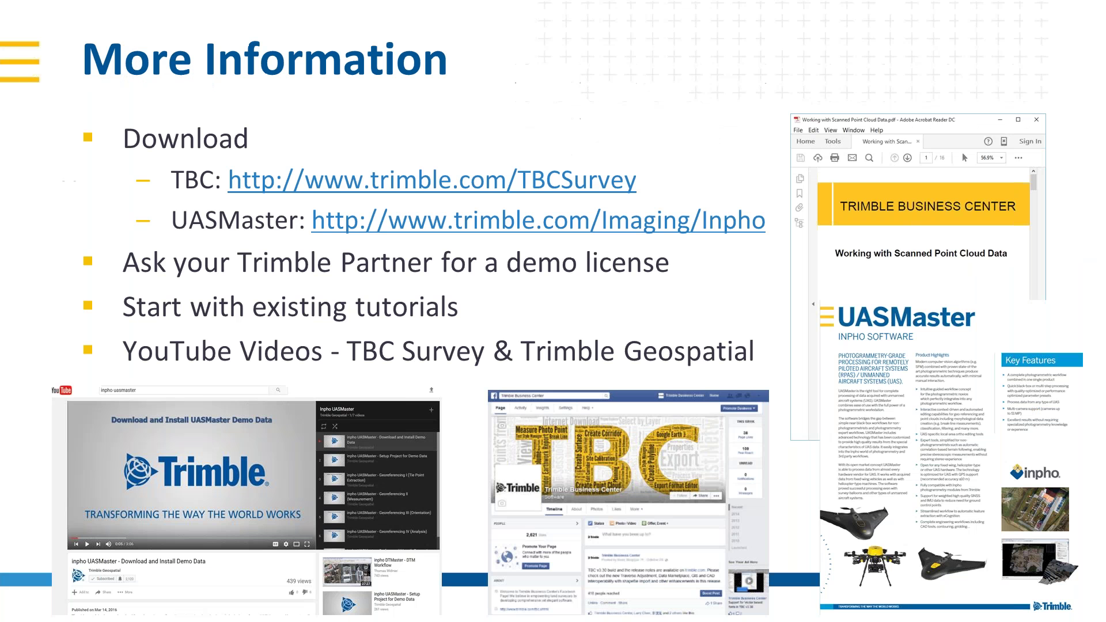